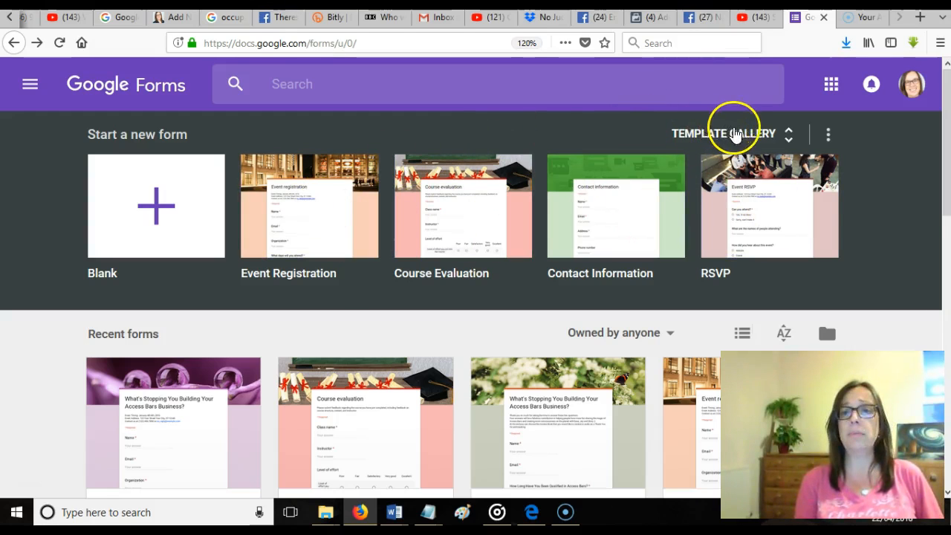
# - Browse the full template gallery and create a new form from the Event Registration template
pyautogui.click(714, 134)
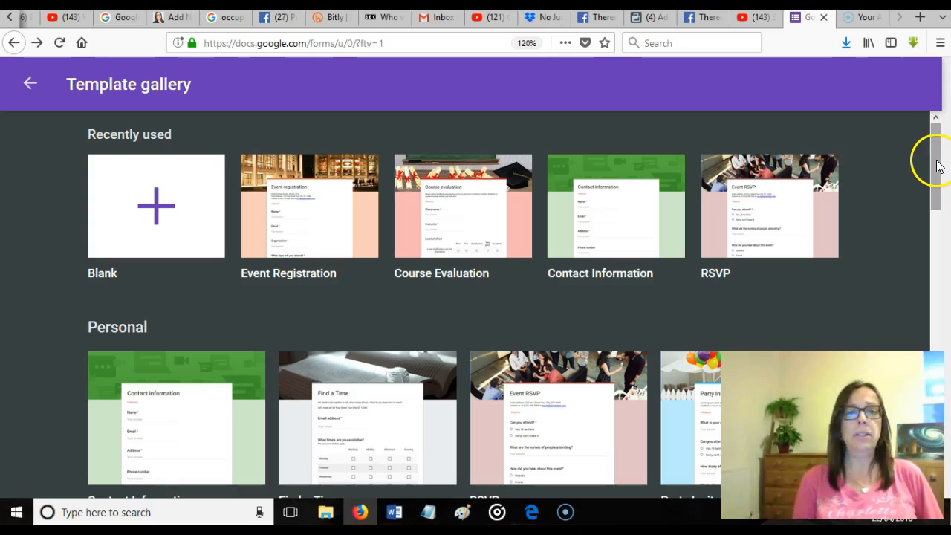
pyautogui.moveTo(937, 157); pyautogui.dragTo(934, 226)
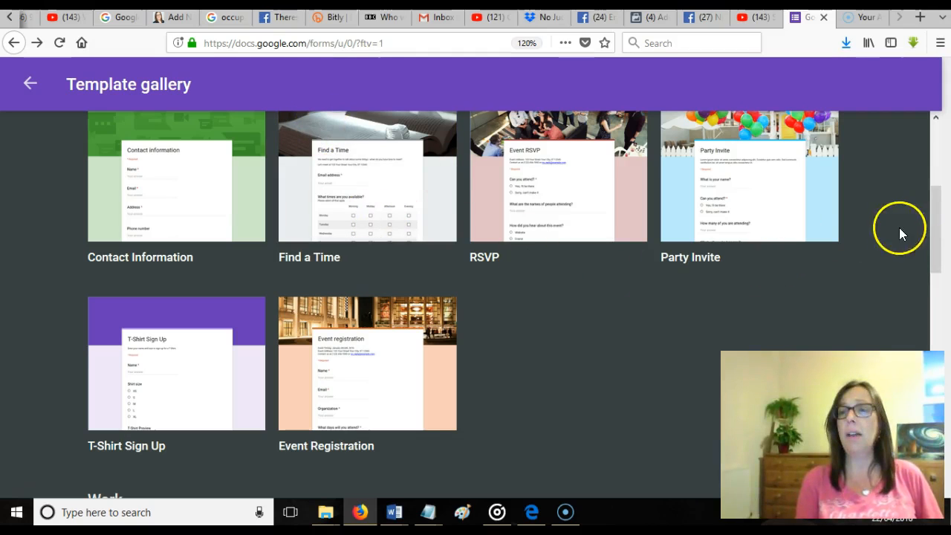
pyautogui.moveTo(934, 248); pyautogui.dragTo(935, 215)
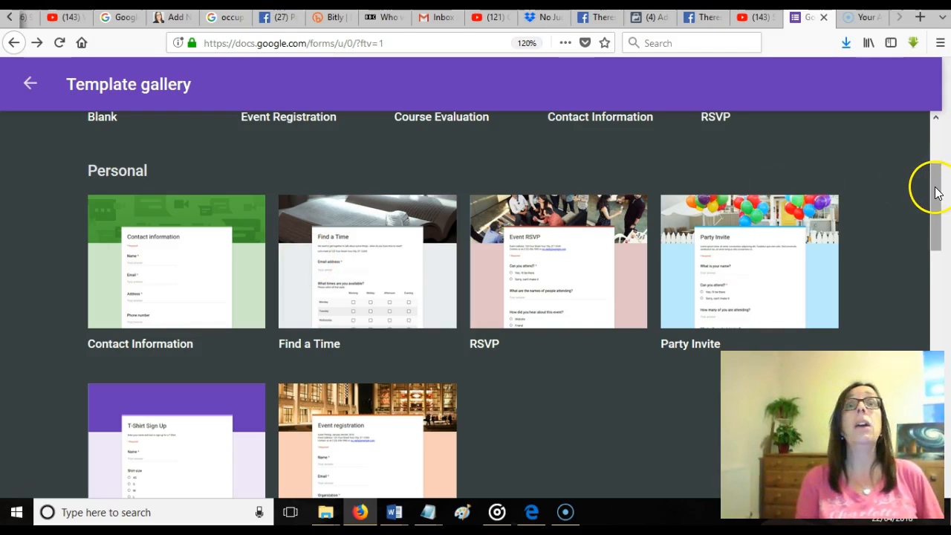
pyautogui.moveTo(936, 191); pyautogui.dragTo(913, 100)
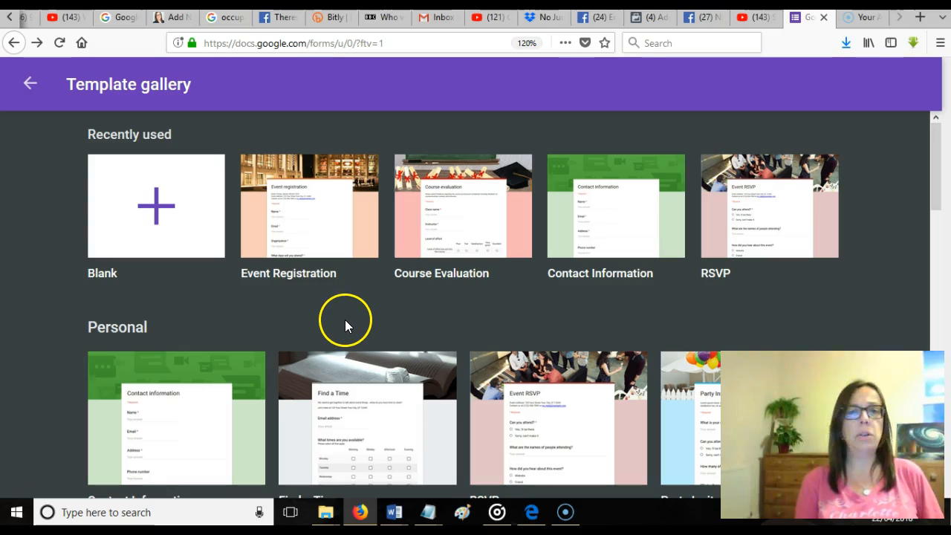
pyautogui.click(300, 210)
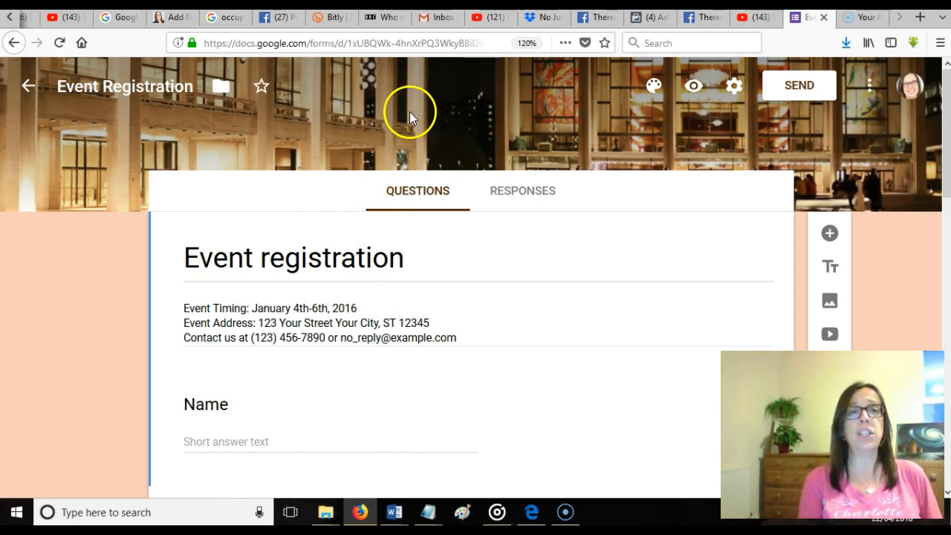
# - Set the form's theme colour to pink
pyautogui.click(655, 89)
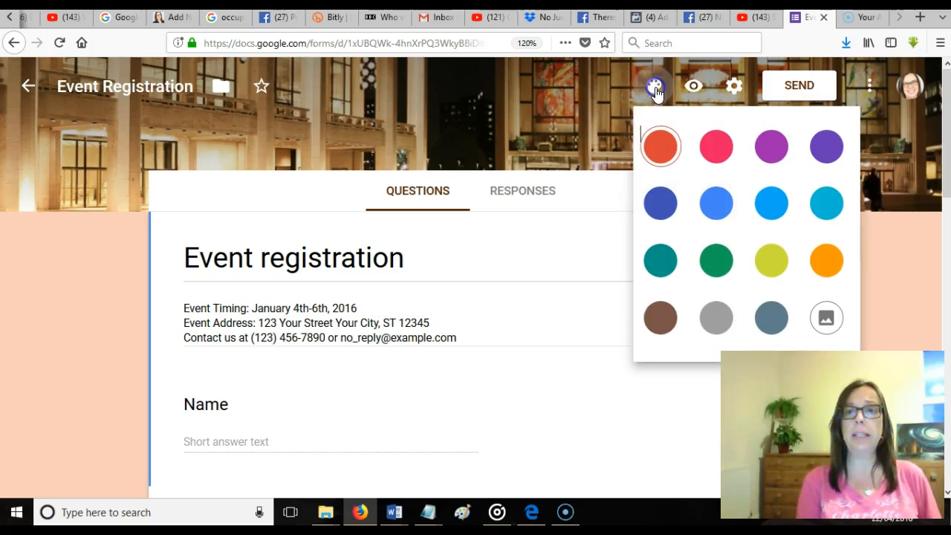
pyautogui.click(716, 151)
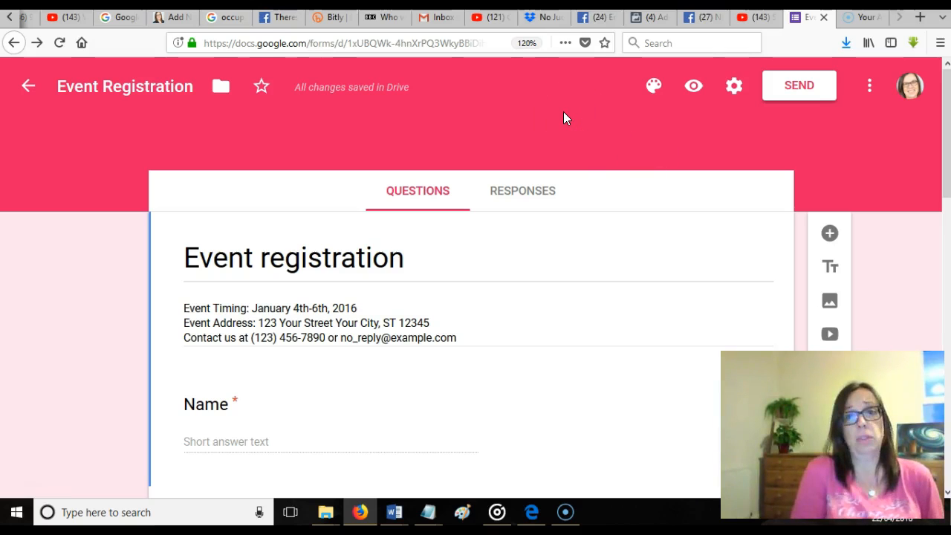
# - Open the theme image picker and examine the Work and School, Party and Other categories and the photo upload option
pyautogui.click(652, 86)
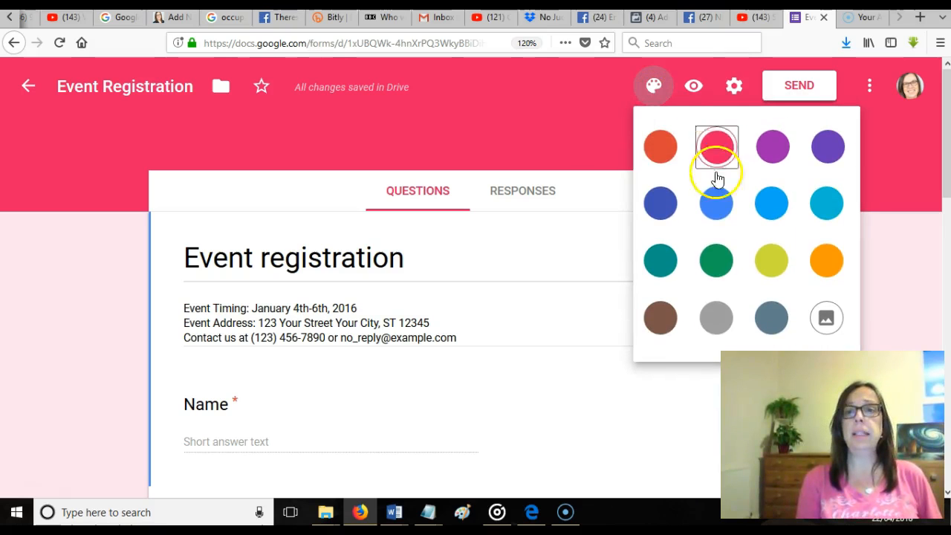
pyautogui.click(826, 318)
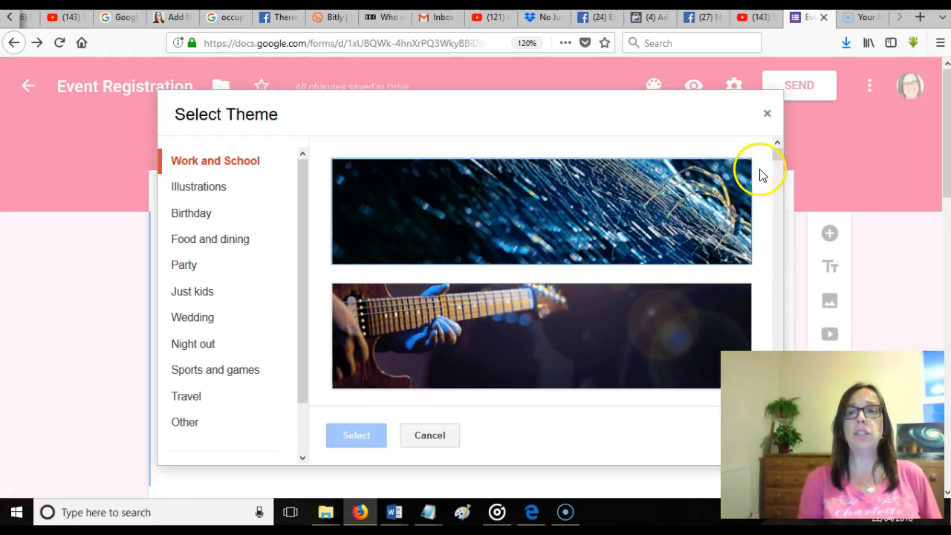
pyautogui.moveTo(778, 155)
pyautogui.mouseDown()
pyautogui.moveTo(777, 275)
pyautogui.moveTo(758, 232)
pyautogui.moveTo(760, 271)
pyautogui.moveTo(756, 254)
pyautogui.mouseUp()
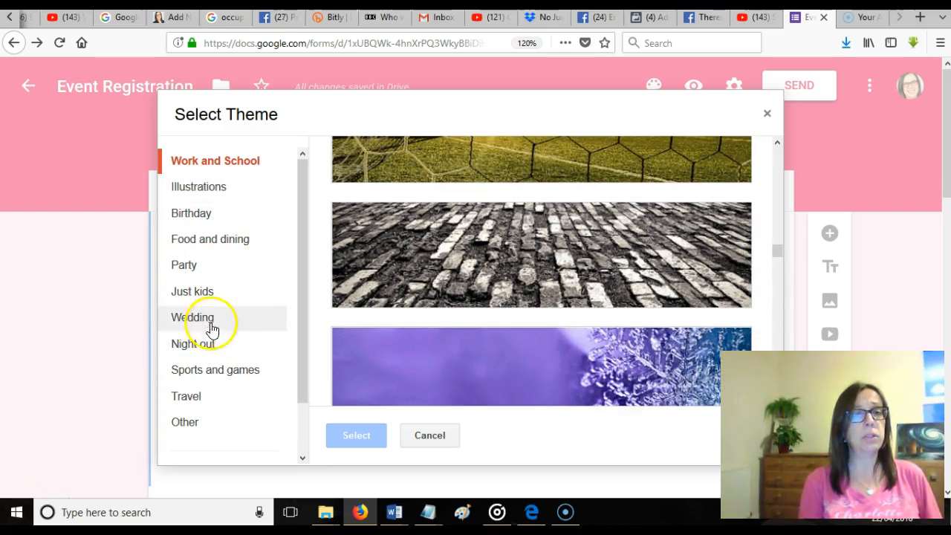
pyautogui.click(193, 273)
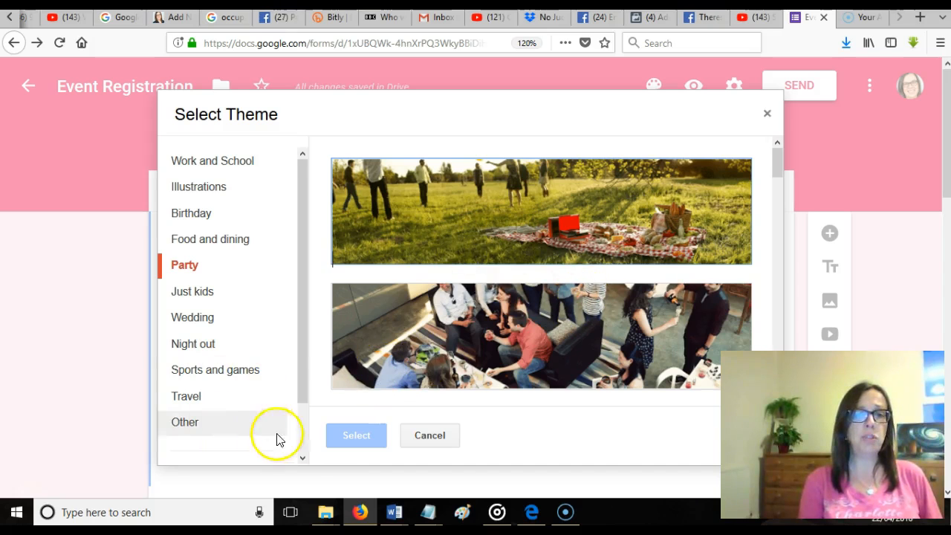
pyautogui.click(303, 457)
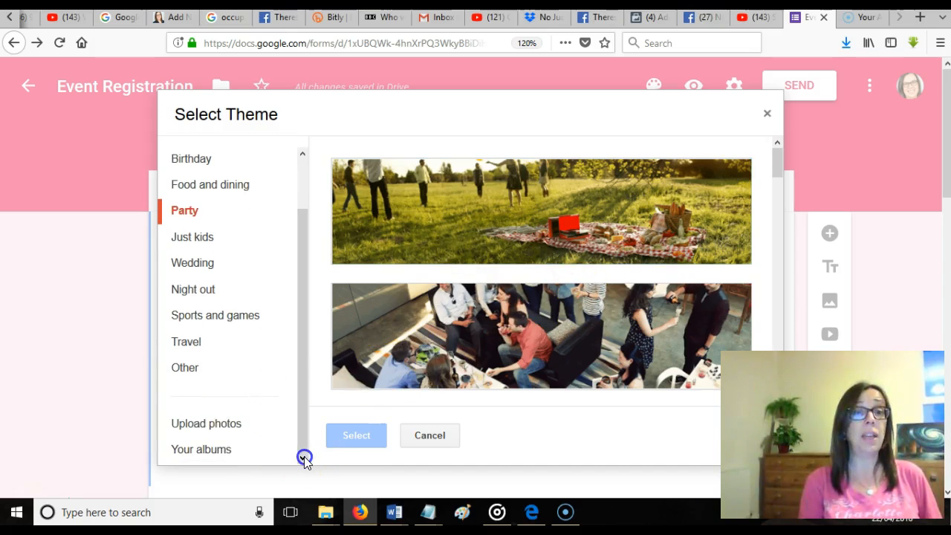
pyautogui.click(186, 373)
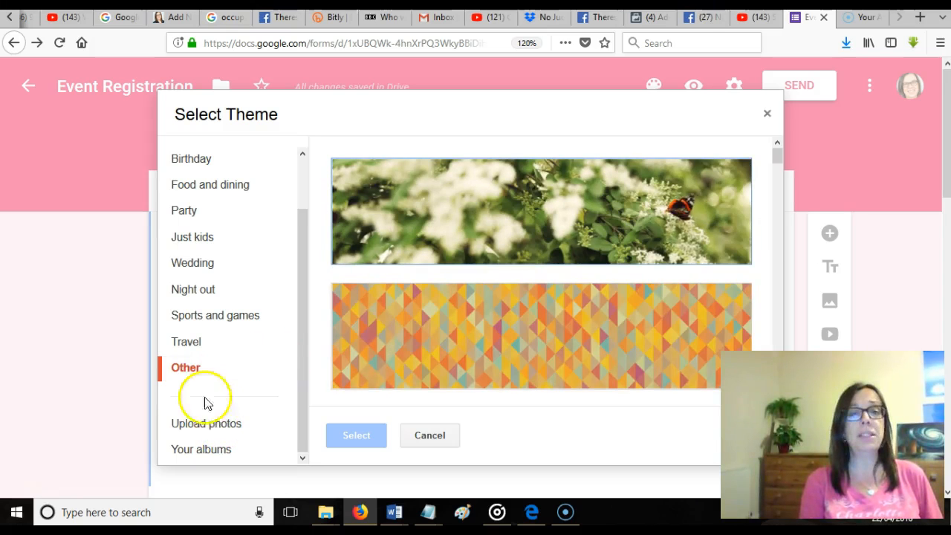
pyautogui.click(222, 431)
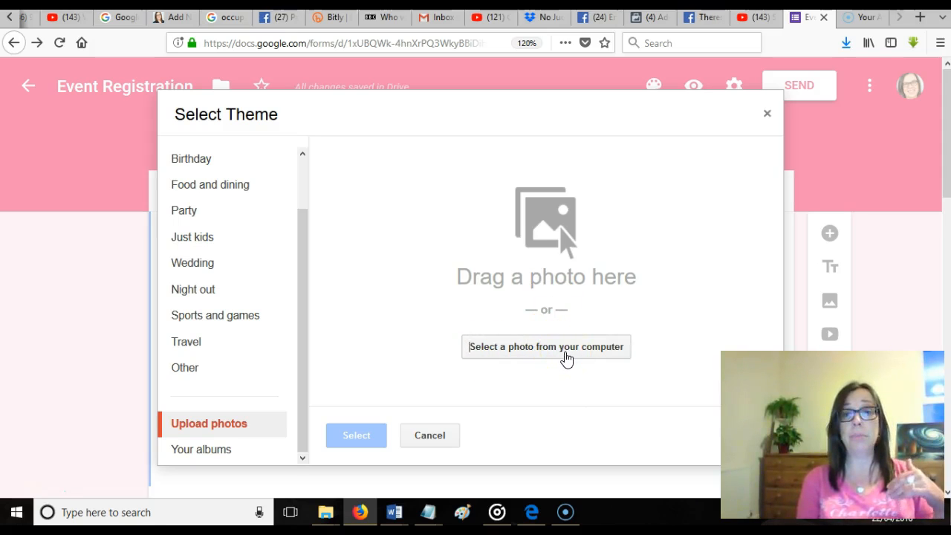
pyautogui.click(526, 353)
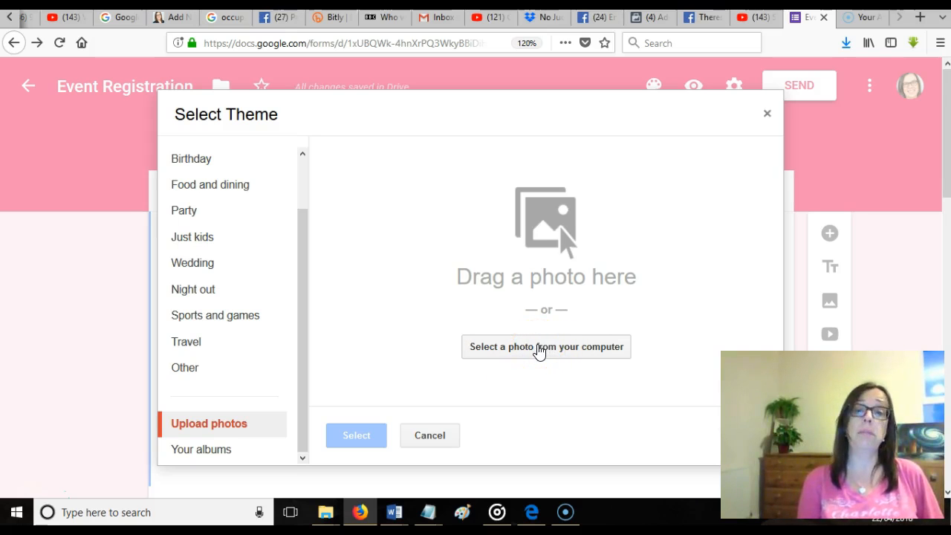
pyautogui.click(533, 387)
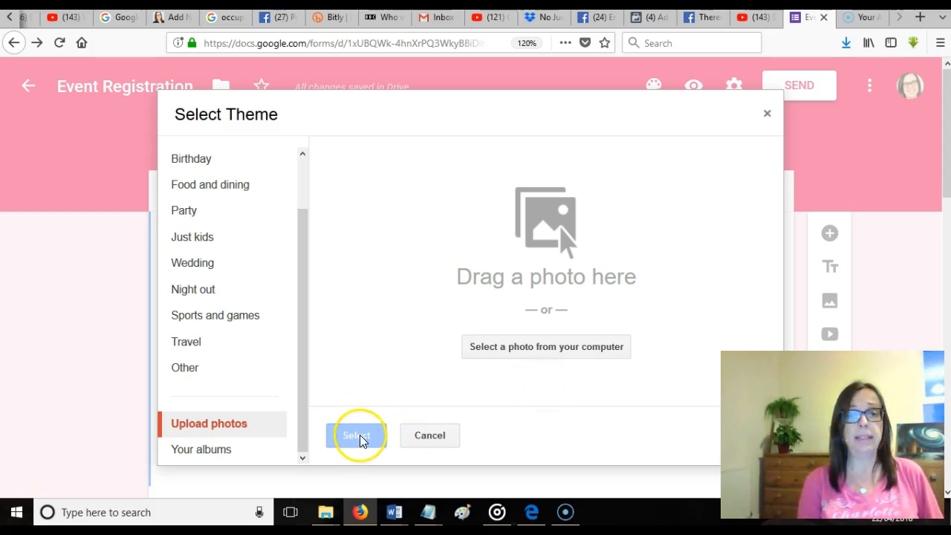
# - Apply the white blossom and butterfly picture from the Other category as the form's theme image
pyautogui.click(184, 371)
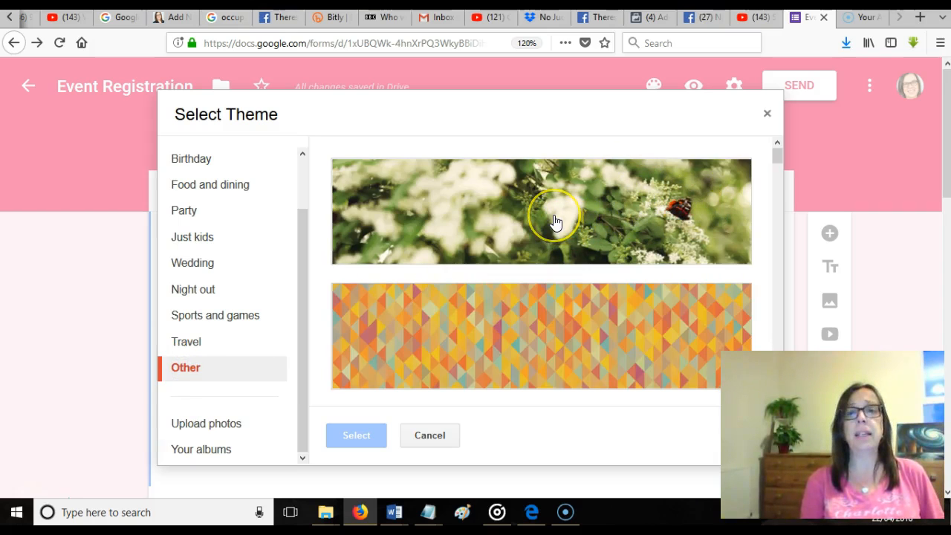
pyautogui.click(554, 221)
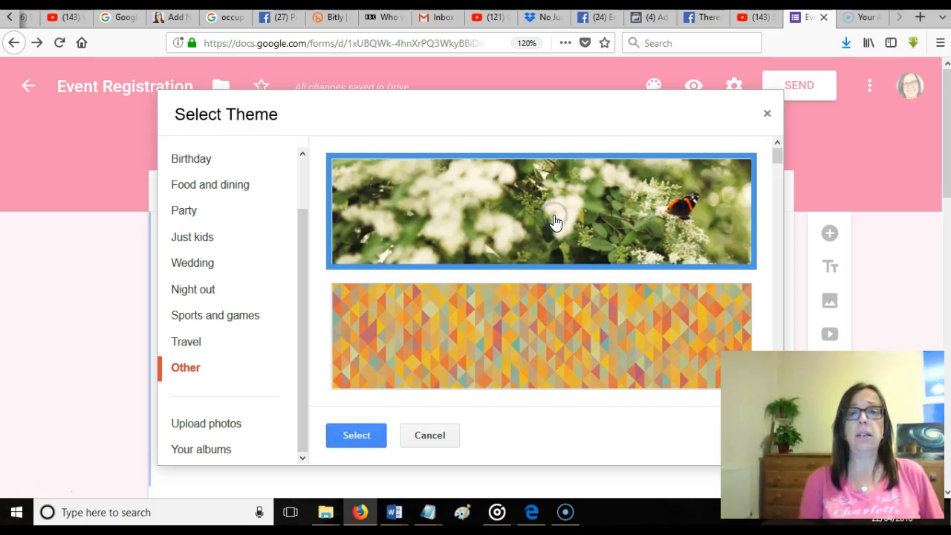
pyautogui.click(356, 436)
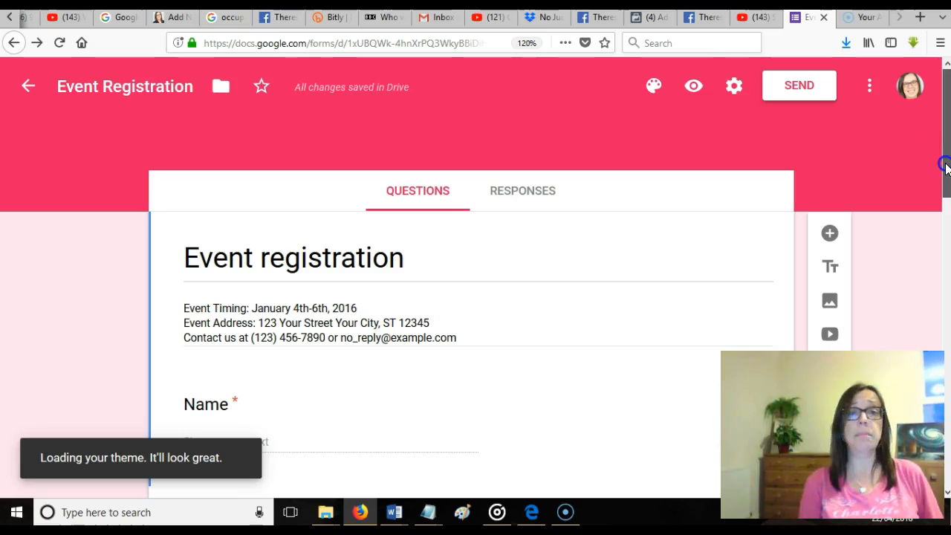
pyautogui.scroll(-1, 944, 165)
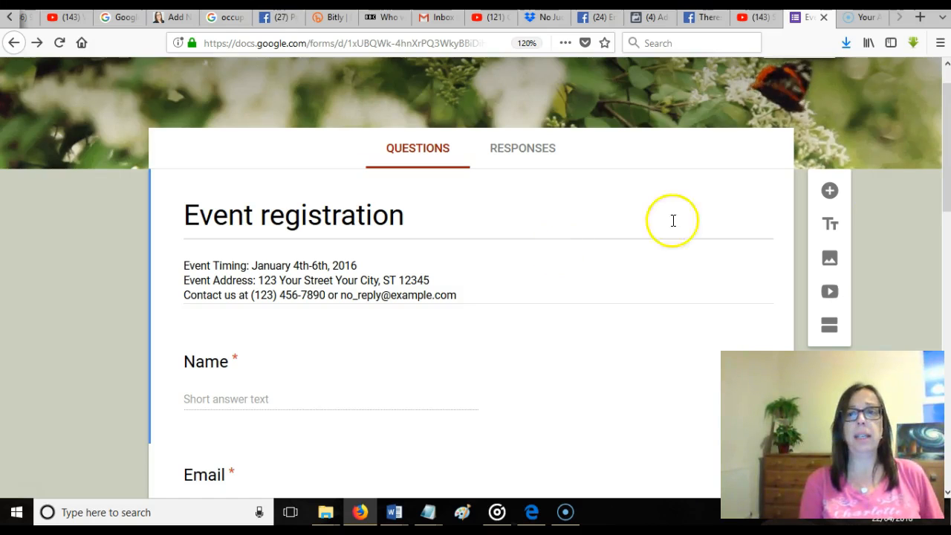
pyautogui.scroll(1, 944, 187)
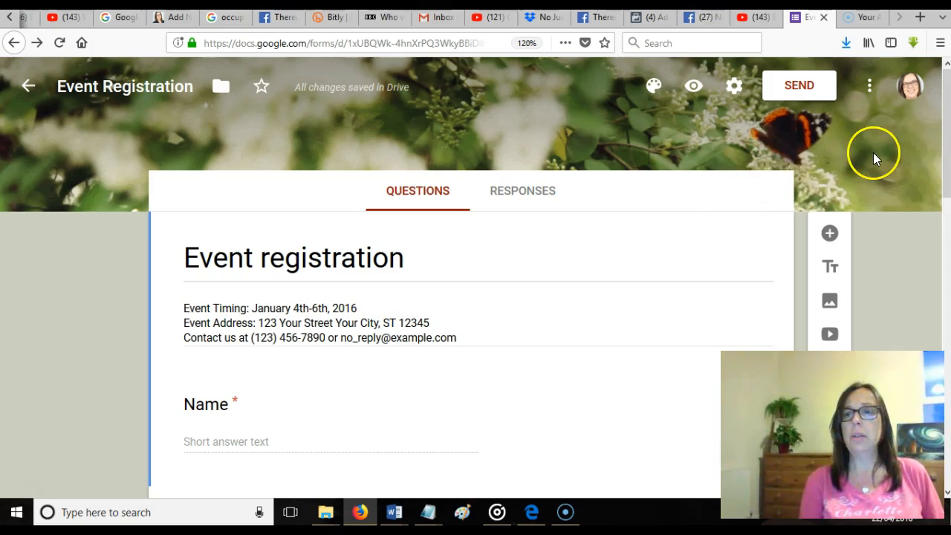
# - Replace the form's heading with "What's Stopping You Building Your Access Bars Business?" from the Notepad notes
pyautogui.moveTo(948, 147); pyautogui.dragTo(947, 280)
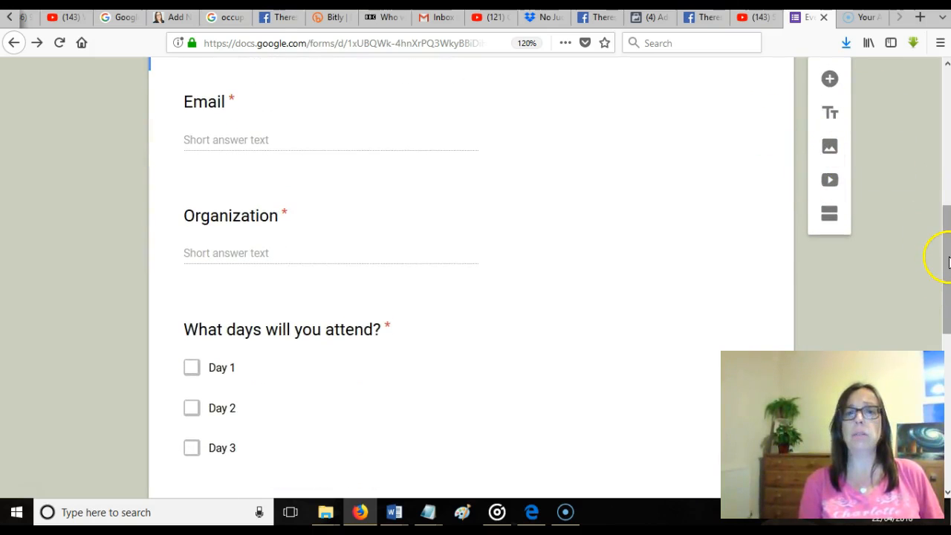
pyautogui.moveTo(948, 261); pyautogui.dragTo(947, 164)
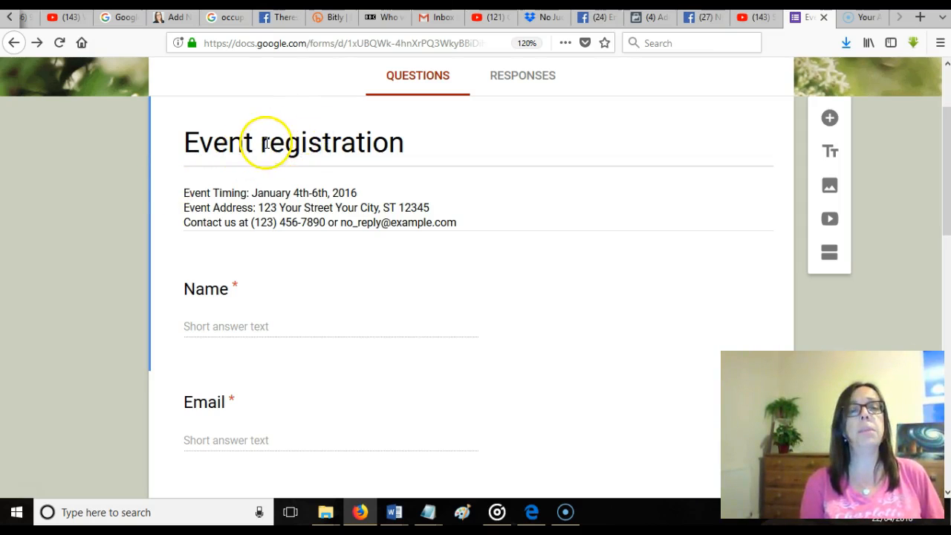
pyautogui.click(358, 145)
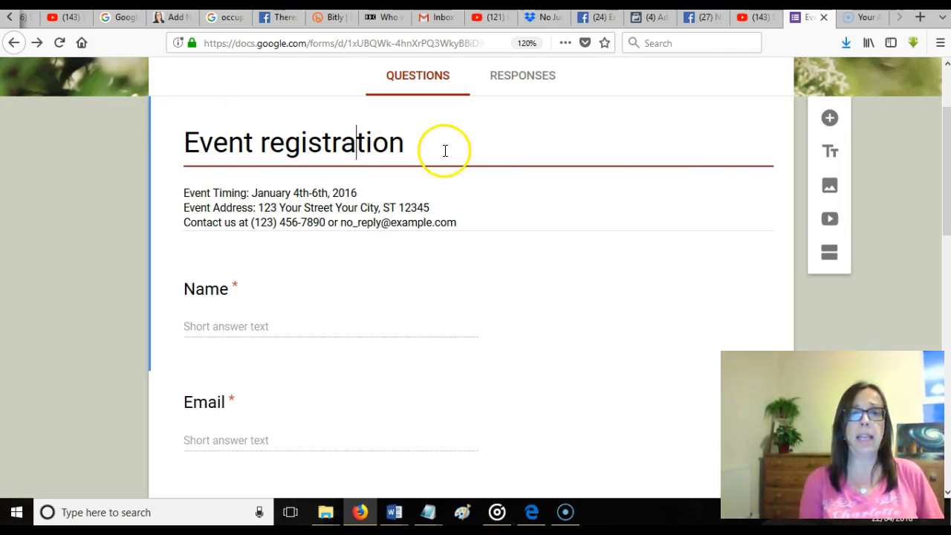
pyautogui.moveTo(418, 147); pyautogui.dragTo(162, 142)
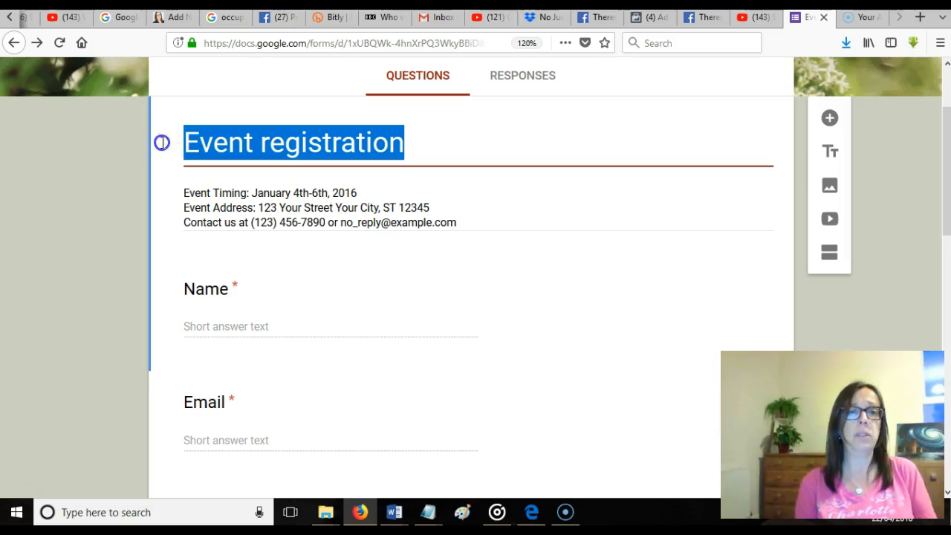
pyautogui.click(428, 511)
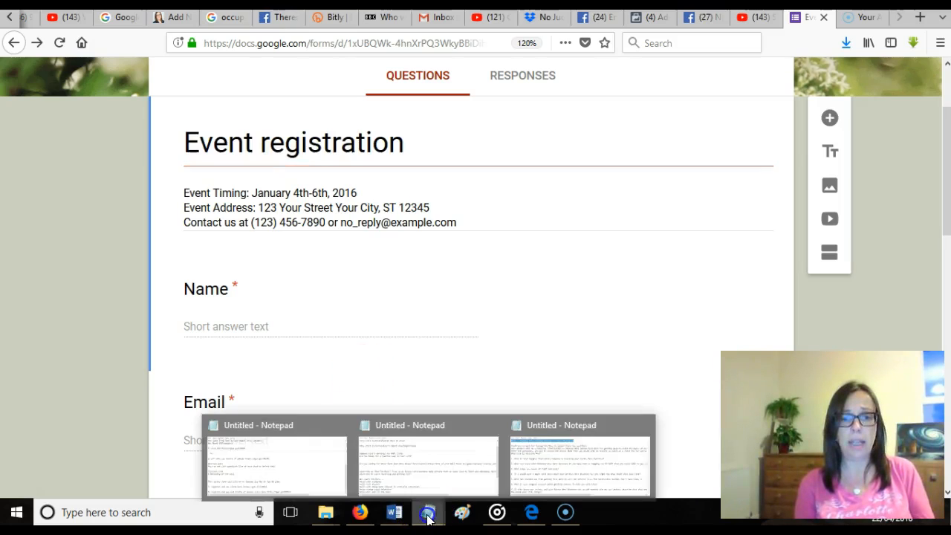
pyautogui.click(549, 468)
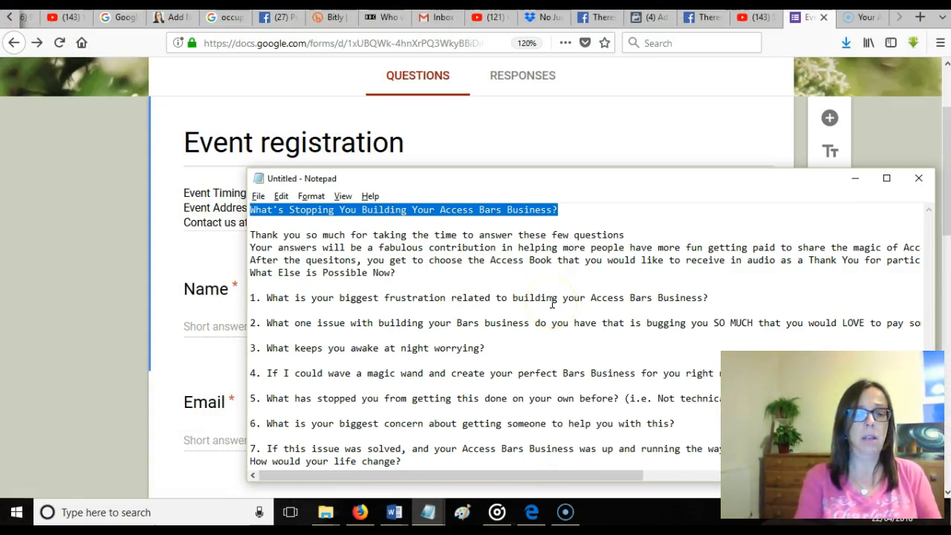
pyautogui.click(342, 143)
pyautogui.moveTo(425, 143); pyautogui.dragTo(124, 130)
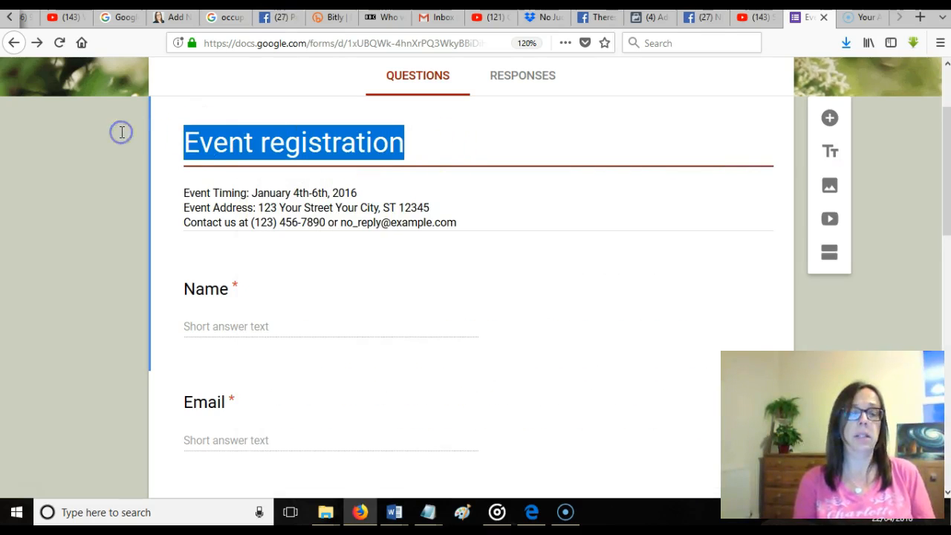
pyautogui.write("What's Stopping You Building Your Access Bars Business?")
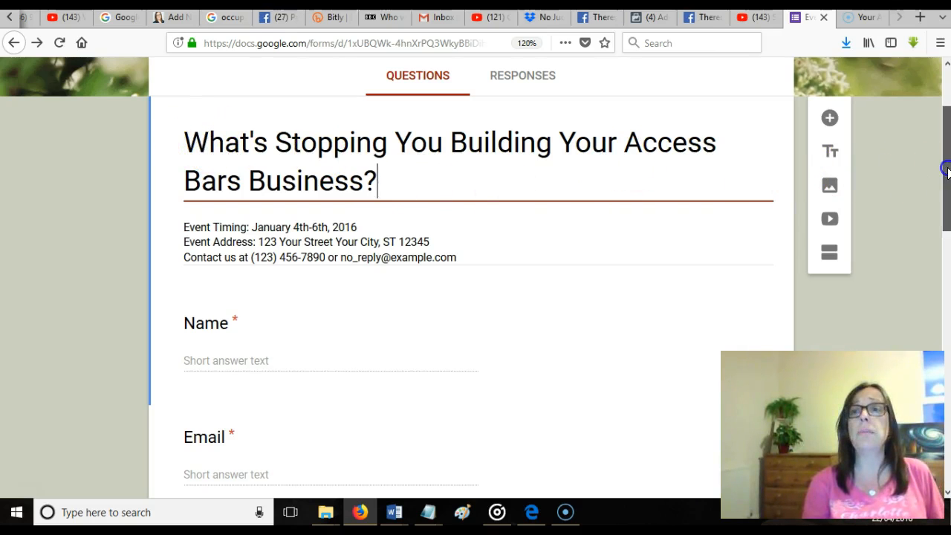
# - Delete the placeholder event timing, address and contact lines from the form description
pyautogui.scroll(3, 946, 172)
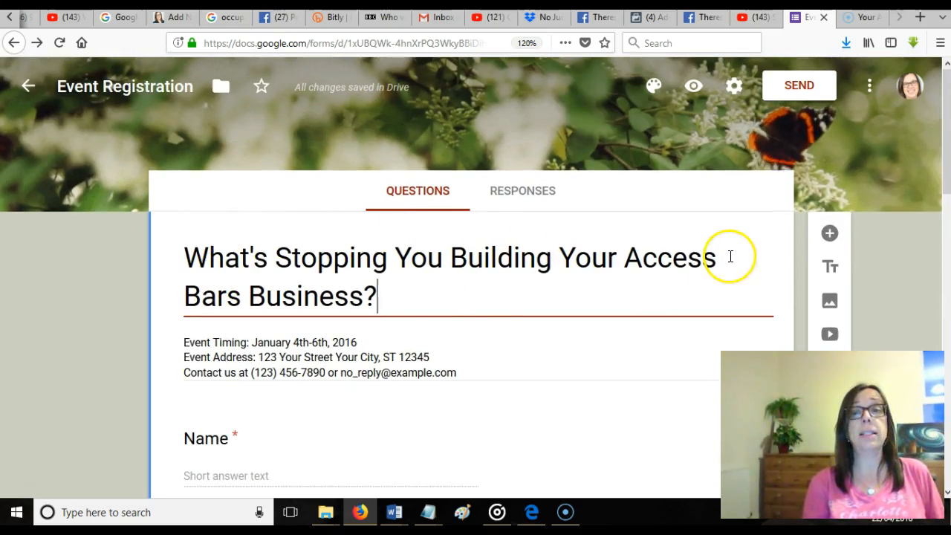
pyautogui.moveTo(946, 176); pyautogui.dragTo(941, 213)
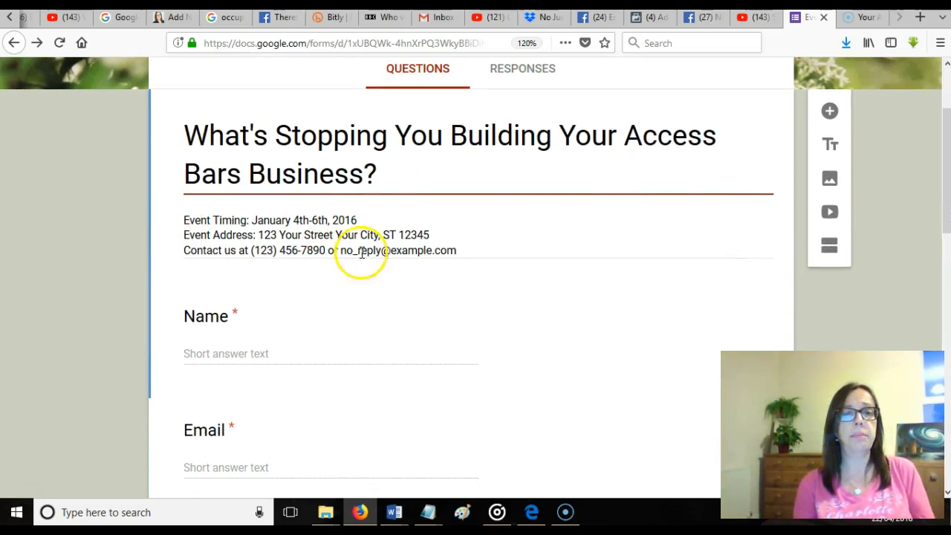
pyautogui.moveTo(184, 218); pyautogui.dragTo(445, 250)
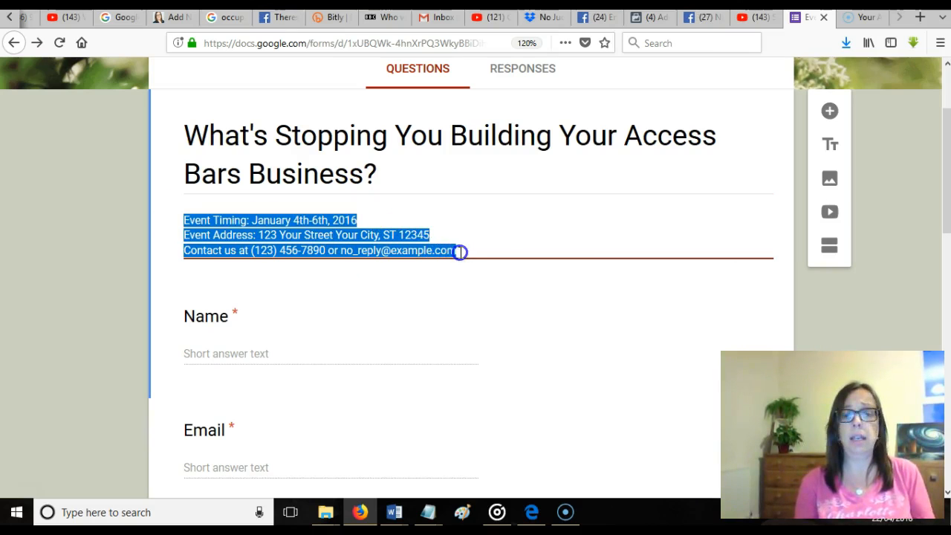
pyautogui.press('Delete')
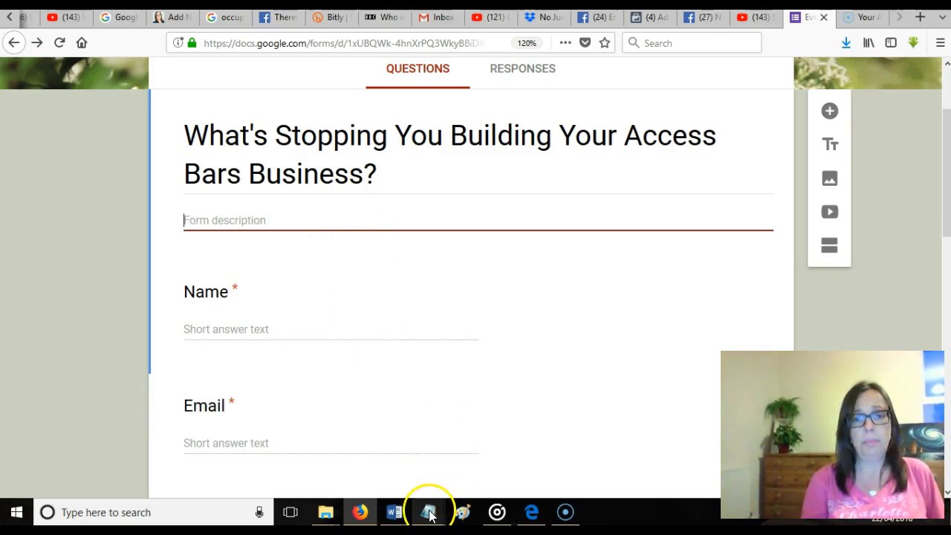
# - Fill the form description with the thank-you message from the Notepad notes, from "Thank you so much" through "What Else is Possible Now?"
pyautogui.moveTo(429, 514)
pyautogui.click(530, 474)
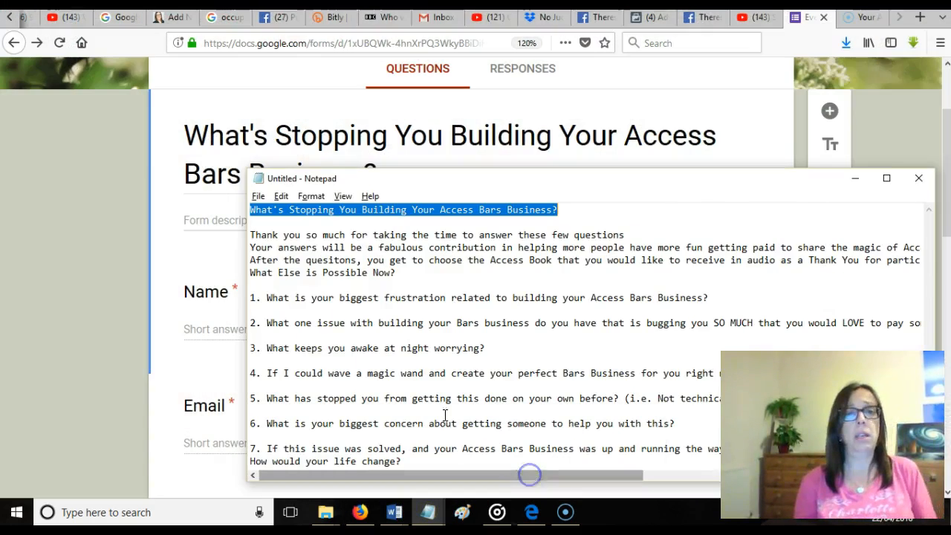
pyautogui.moveTo(250, 235); pyautogui.dragTo(396, 277)
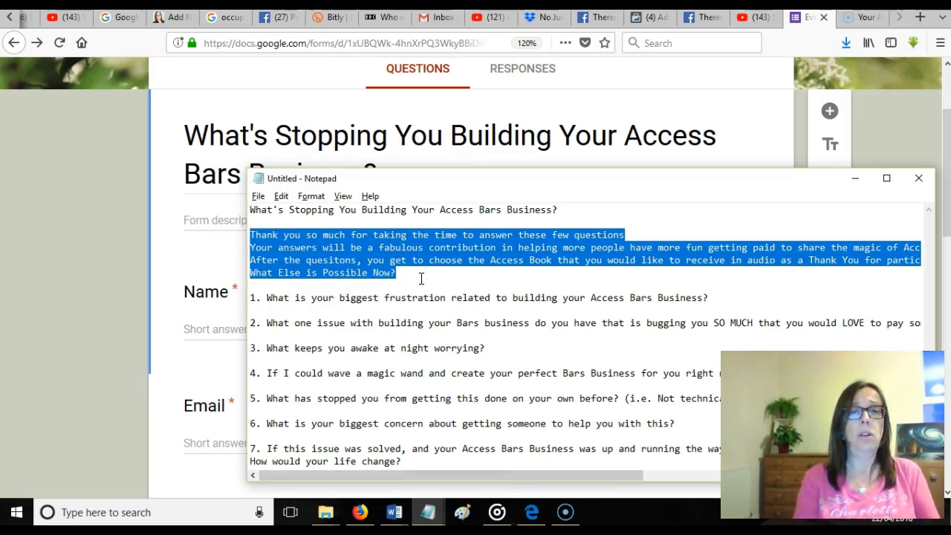
pyautogui.click(194, 214)
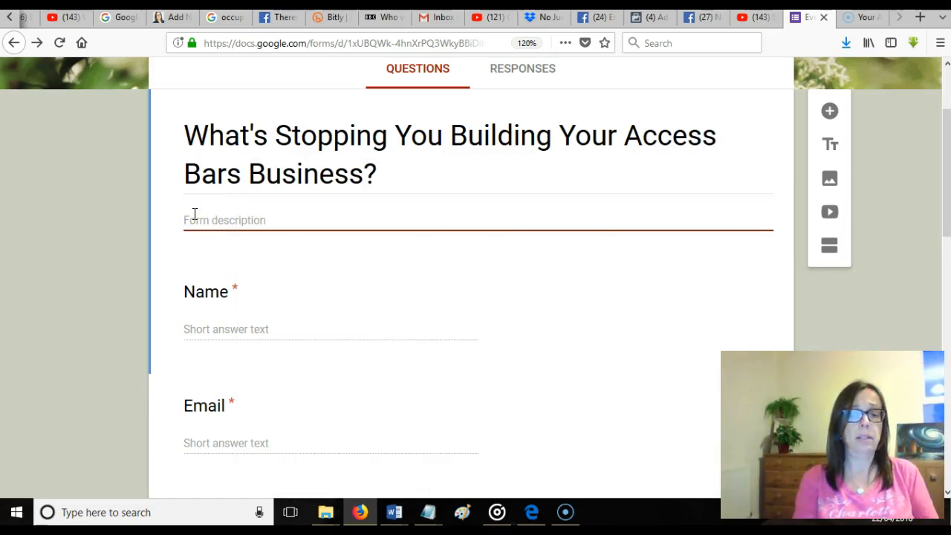
pyautogui.write('Thank you so much for taking the time to answer these few questions Your answers will be a fabulous contribution in helping more people have more fun getting paid to share the magic of Access Bars and creating more consciousness on the planet with Ease, Joy and Glory ;) After the quesitons, you get to choose the Access Book that you would like to receive in audio as a Thank You for participating. What Else is Possible Now?')
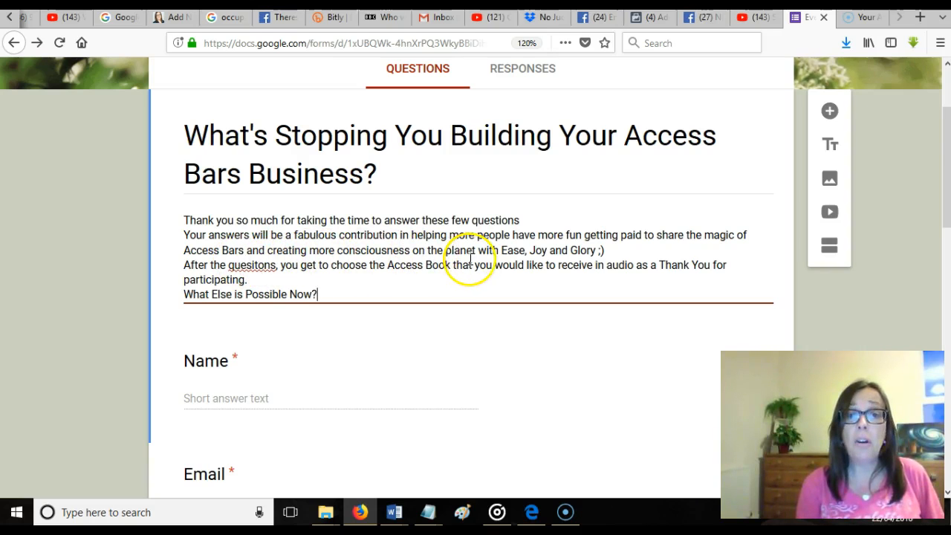
# - Insert a blank line after "Ease, Joy and Glory ;)" in the form description
pyautogui.click(609, 249)
pyautogui.press('Return')
pyautogui.click(542, 213)
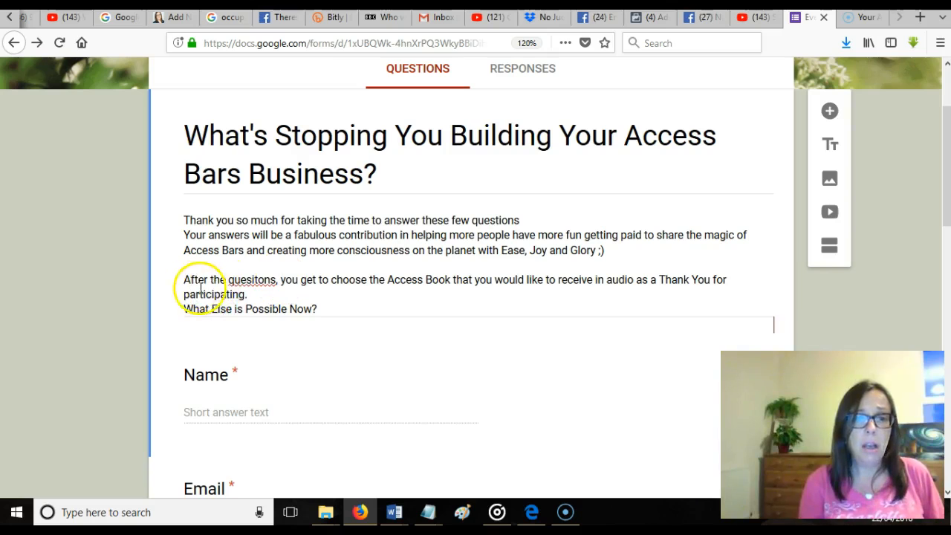
# - Correct the misspelled word "quesitons" to "questions" in the form description
pyautogui.click(256, 279)
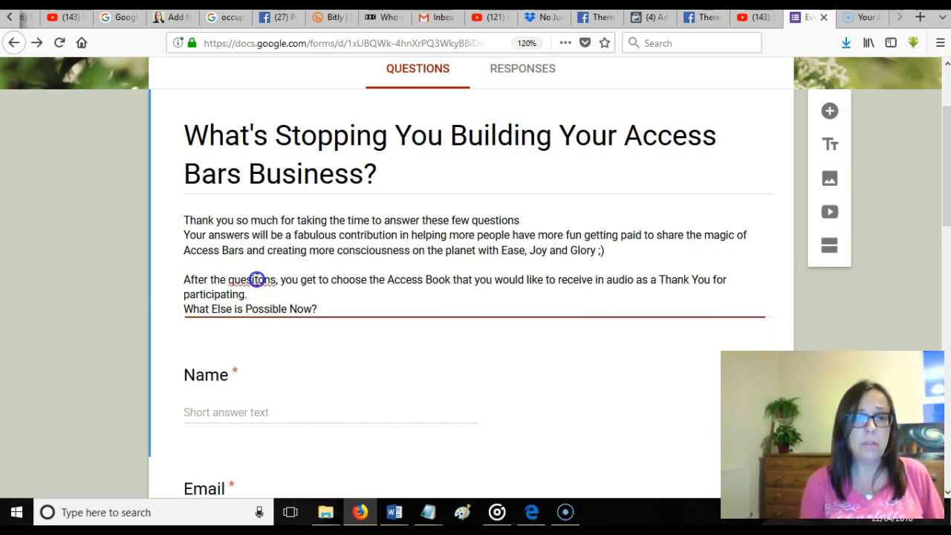
pyautogui.press('BackSpace')
pyautogui.press('BackSpace')
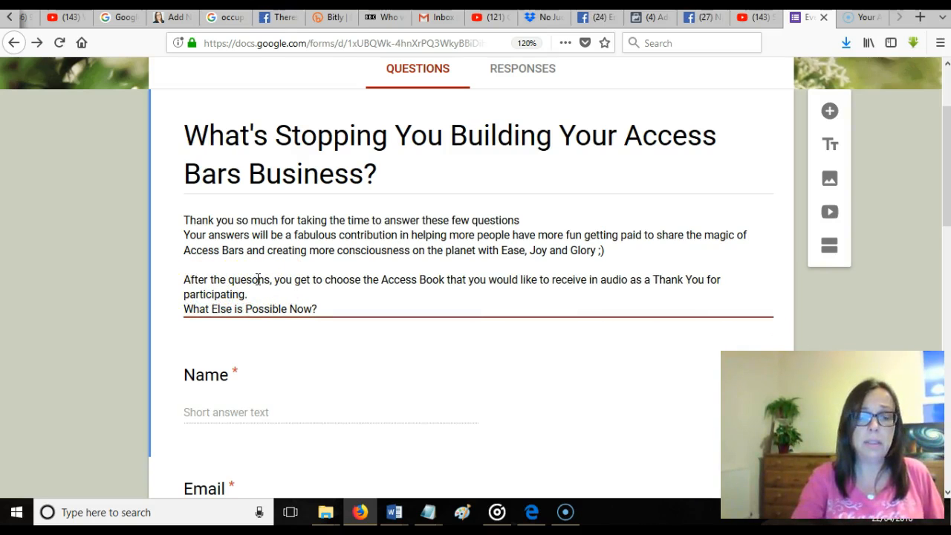
pyautogui.write('tici')
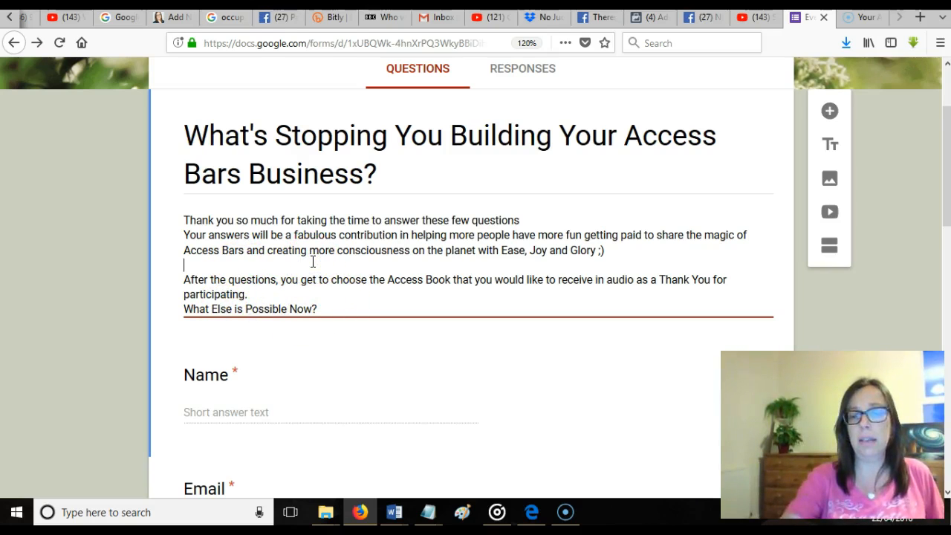
# - Remove the blank line above "After the questions" in the form description
pyautogui.click(312, 261)
pyautogui.press('BackSpace')
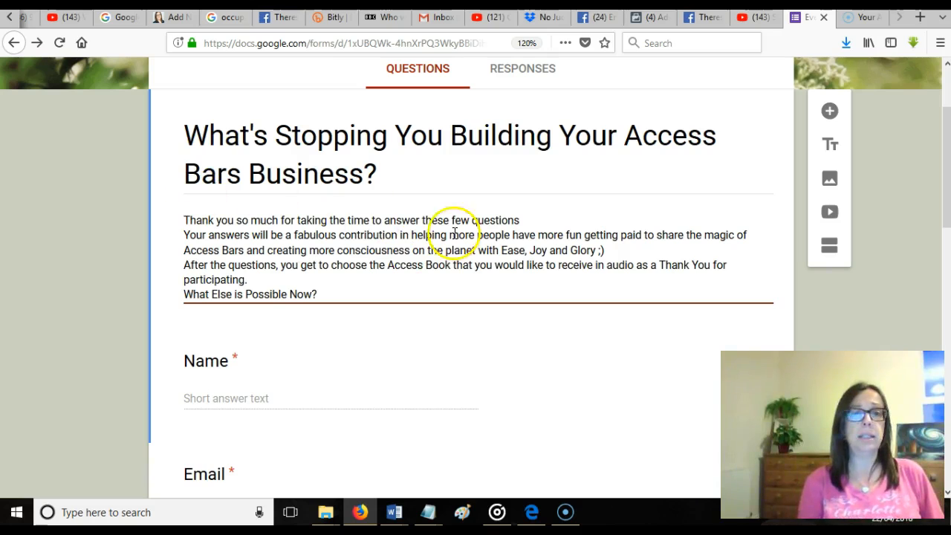
pyautogui.click(227, 203)
pyautogui.click(186, 216)
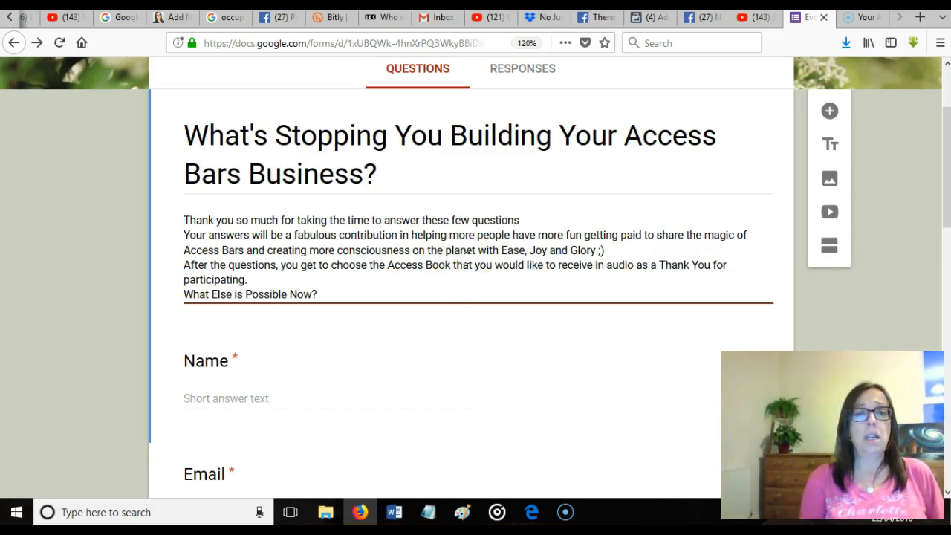
# - Replace the Organization question's title with "How Long Have You Been Qualified in Access Bars?"
pyautogui.moveTo(946, 173); pyautogui.dragTo(937, 239)
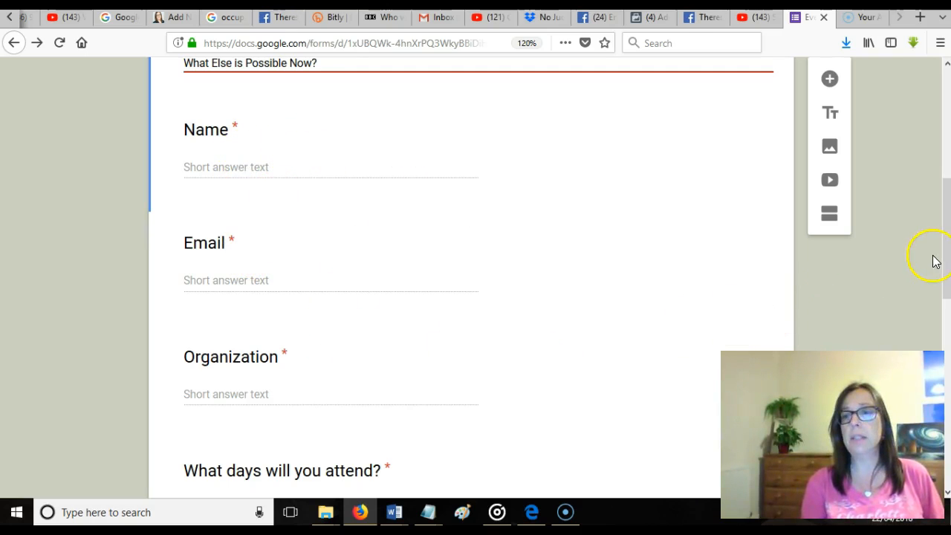
pyautogui.moveTo(947, 254); pyautogui.dragTo(940, 317)
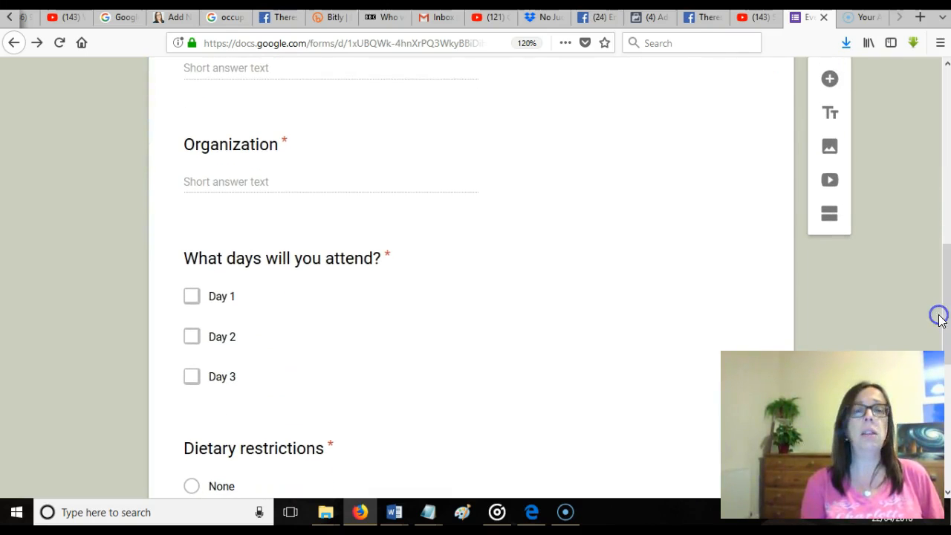
pyautogui.click(226, 142)
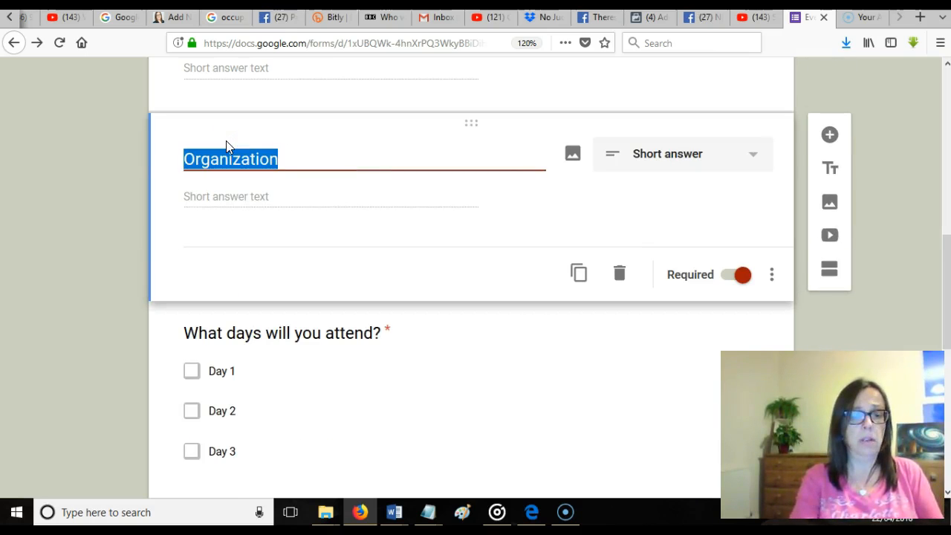
pyautogui.press('BackSpace')
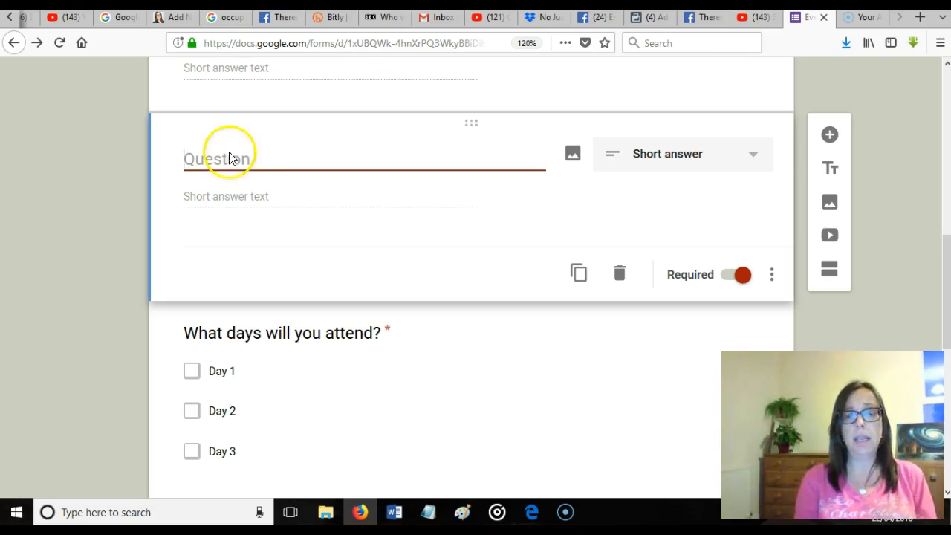
pyautogui.click(428, 513)
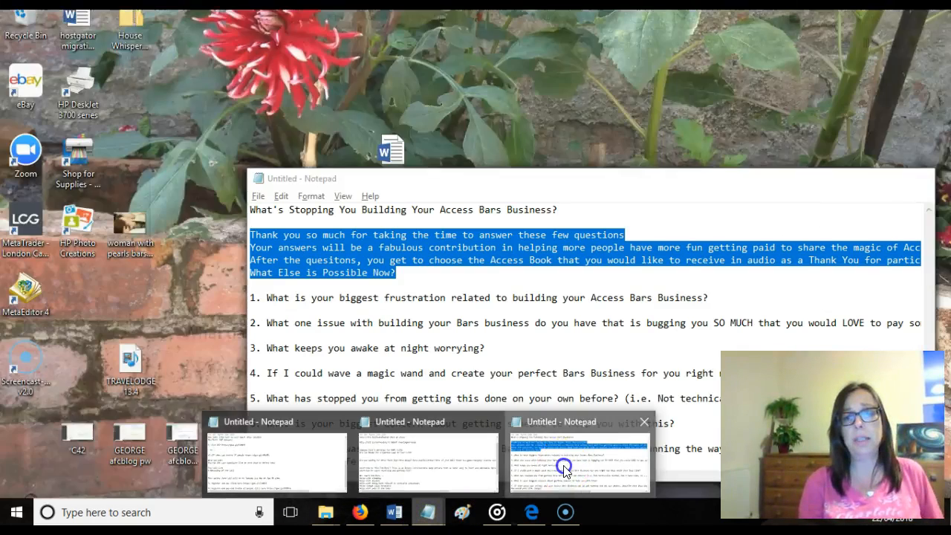
pyautogui.click(562, 461)
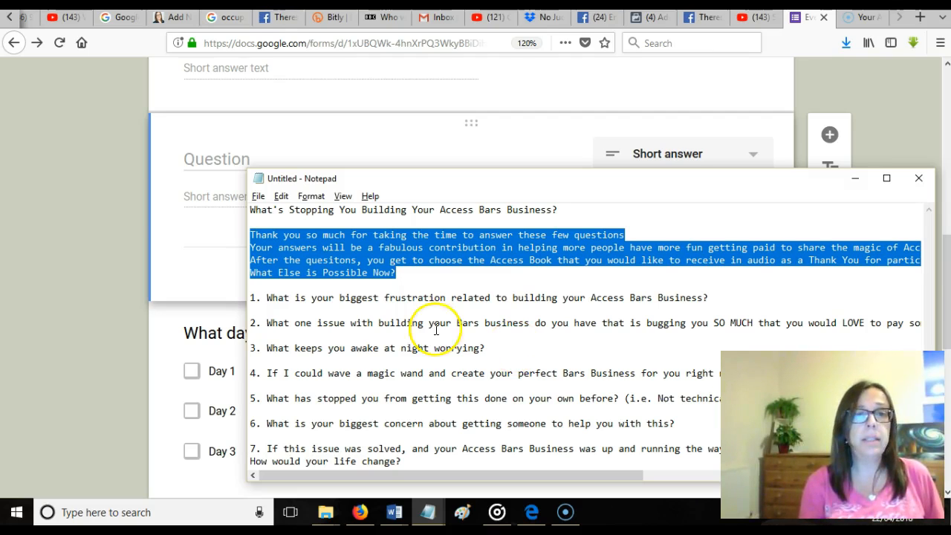
pyautogui.click(199, 162)
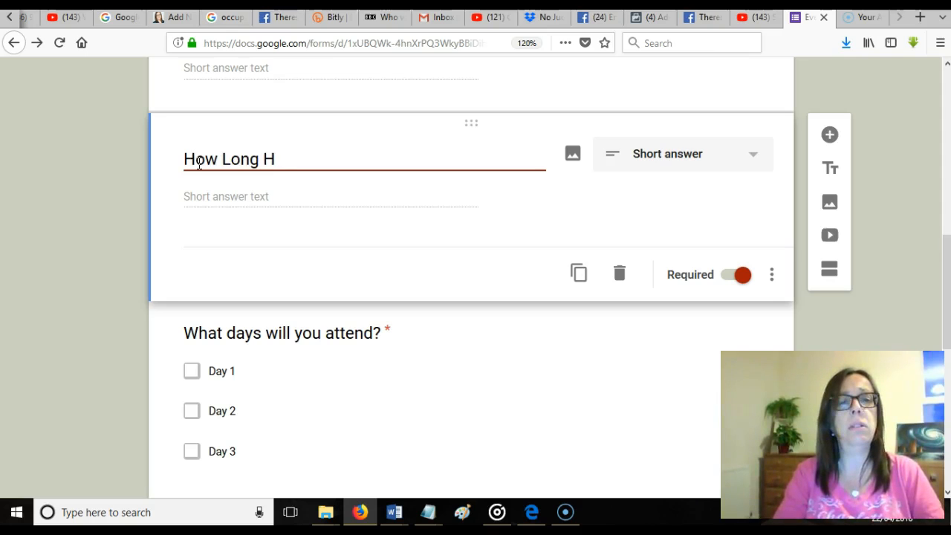
pyautogui.write('How Long Have You')
pyautogui.hotkey('ctrl', 'a')
pyautogui.write('B')
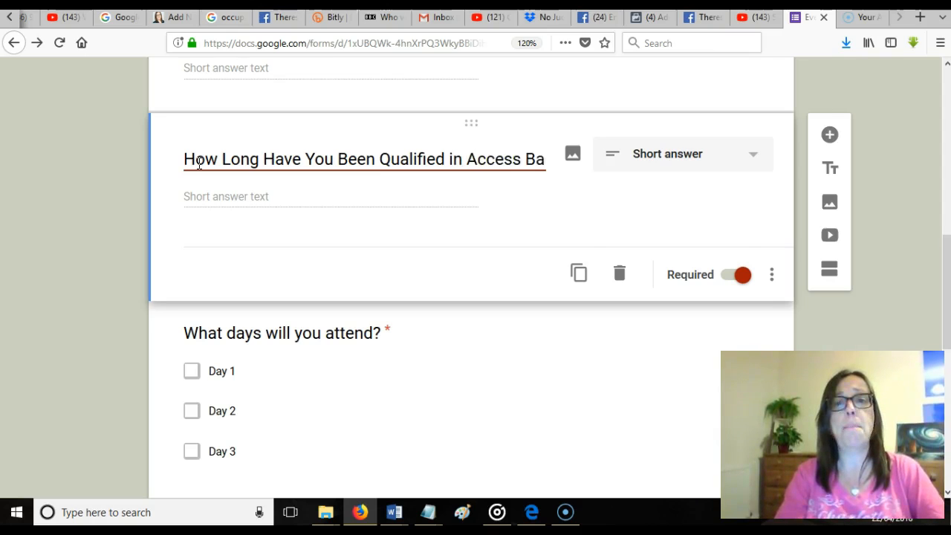
pyautogui.write('rs')
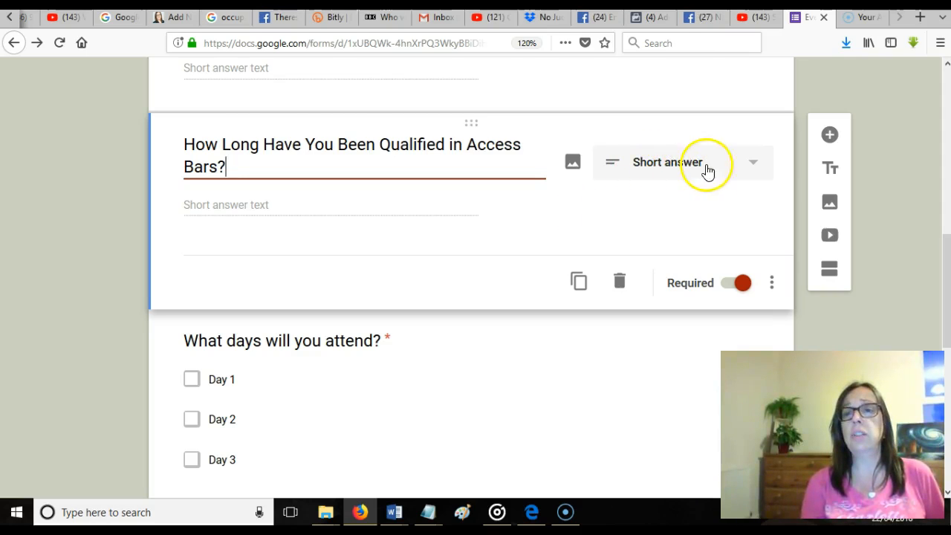
# - Open the answer types and choose Short answer again, then switch the question's Required setting off and back on
pyautogui.click(752, 169)
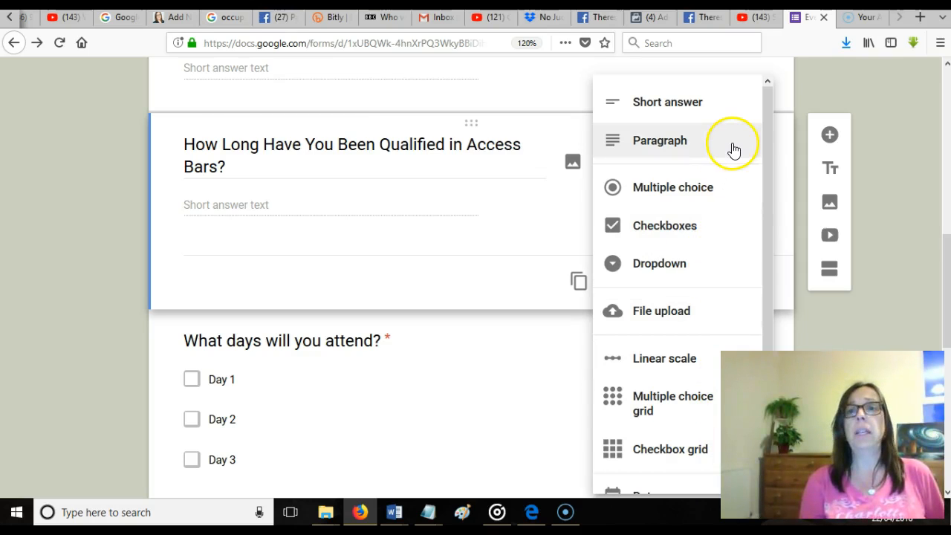
pyautogui.click(705, 102)
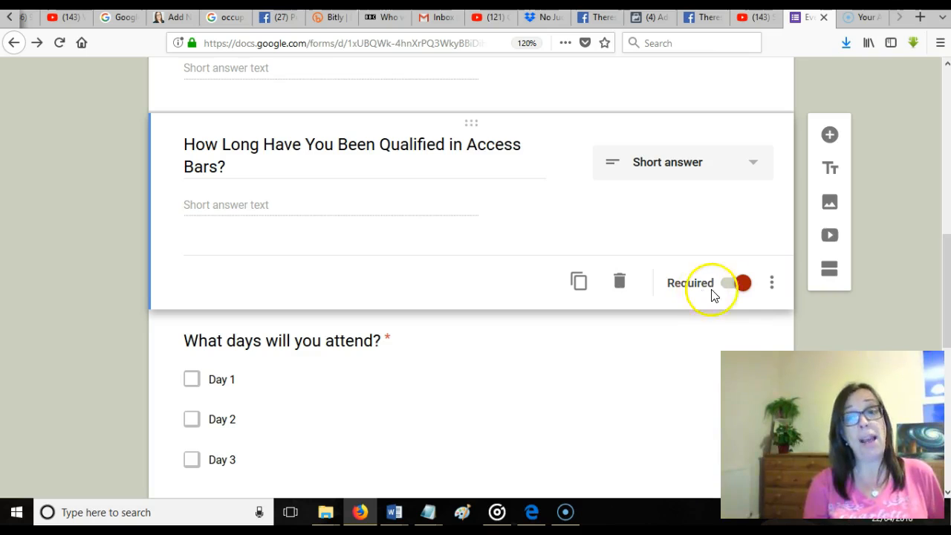
pyautogui.click(746, 286)
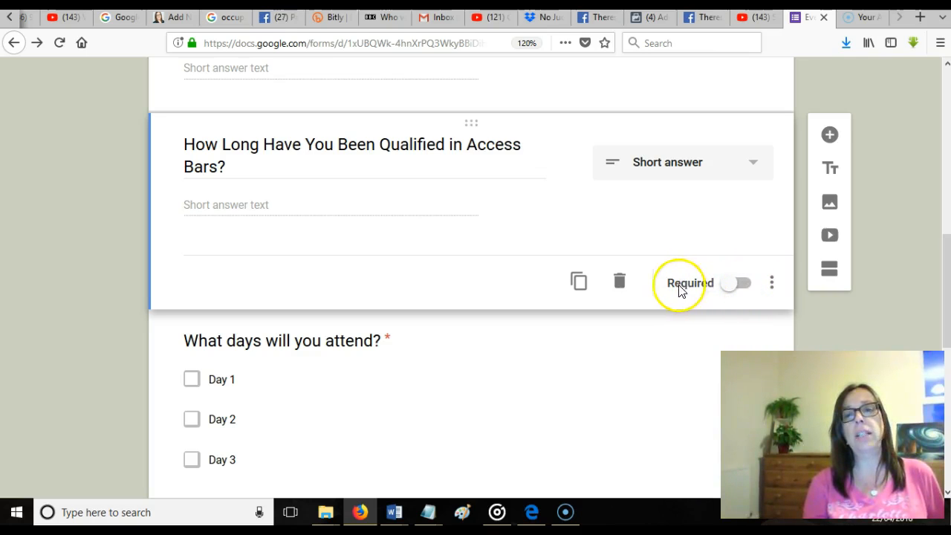
pyautogui.click(732, 287)
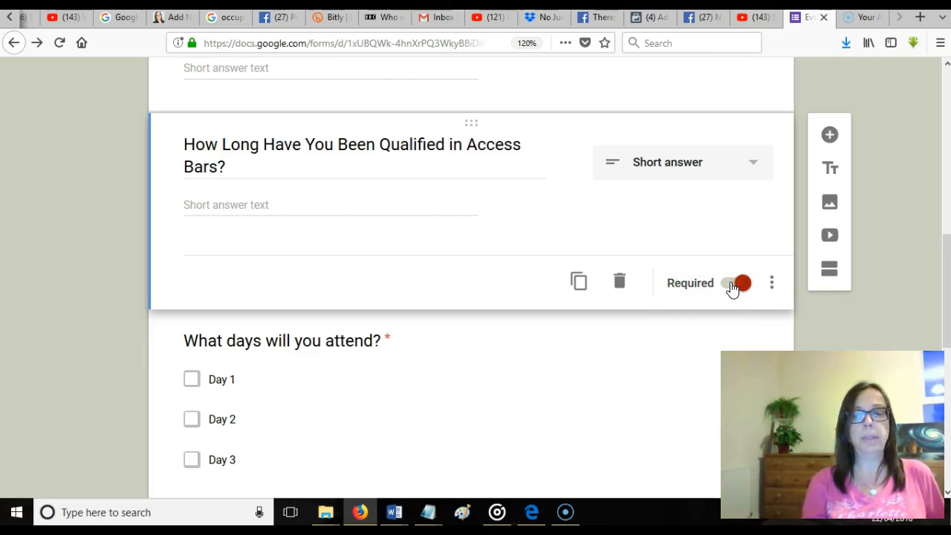
pyautogui.click(775, 286)
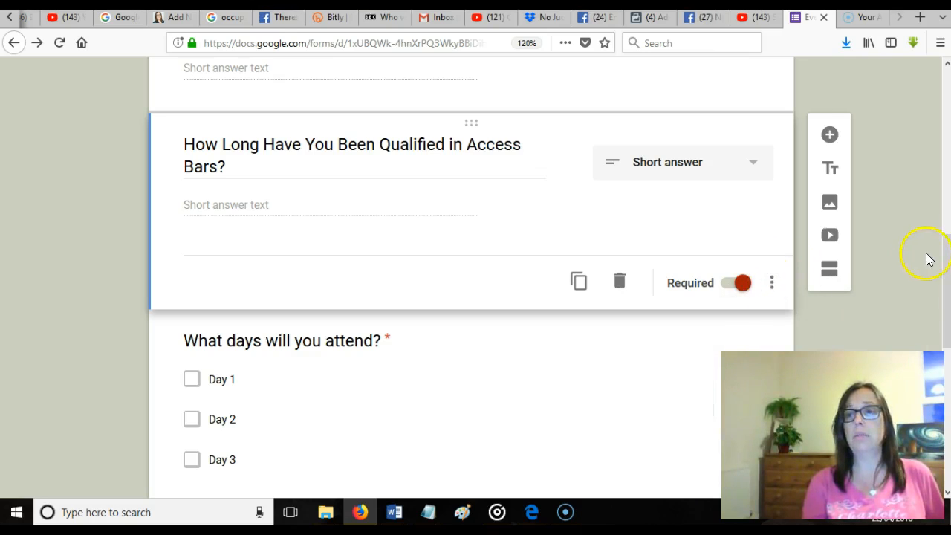
# - Clear the title of the "What days will you attend?" question
pyautogui.moveTo(947, 259); pyautogui.dragTo(946, 290)
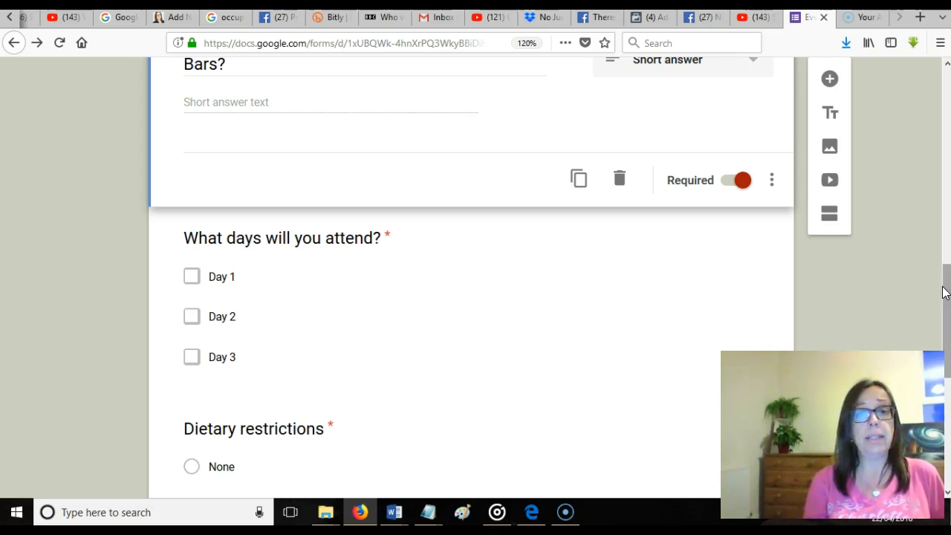
pyautogui.moveTo(945, 297); pyautogui.dragTo(943, 315)
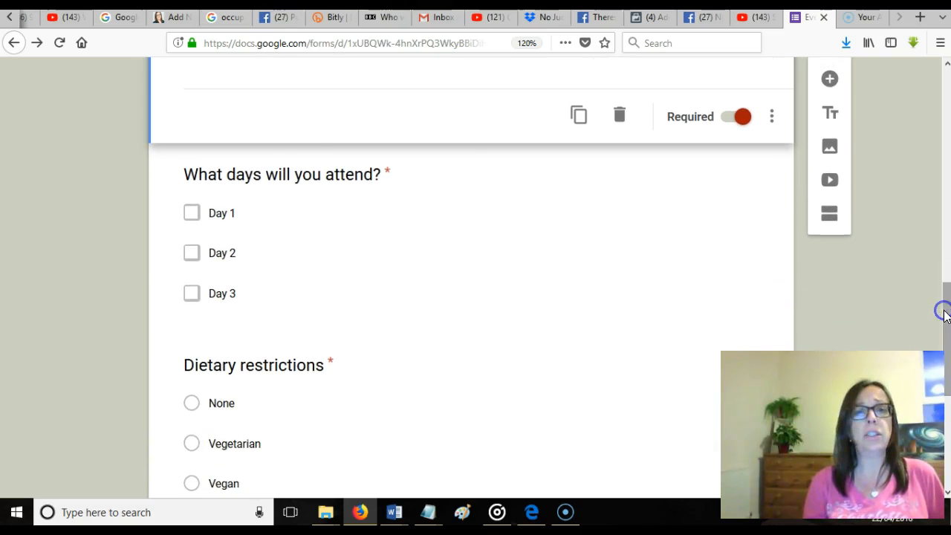
pyautogui.click(301, 179)
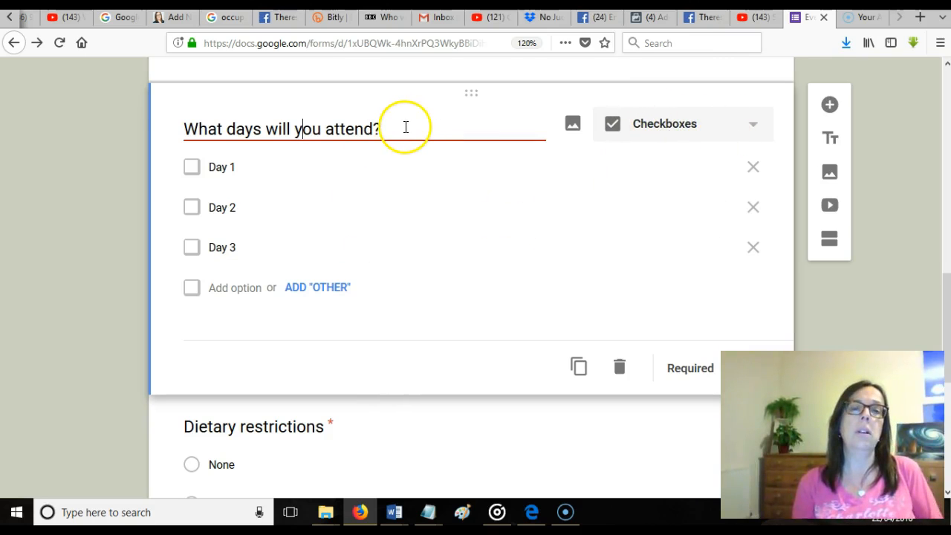
pyautogui.moveTo(406, 127); pyautogui.dragTo(185, 109)
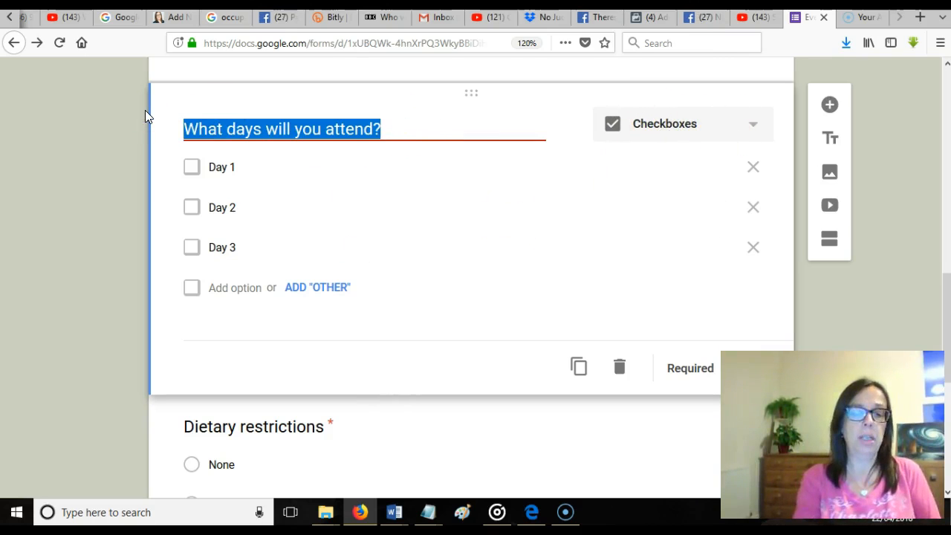
pyautogui.press('BackSpace')
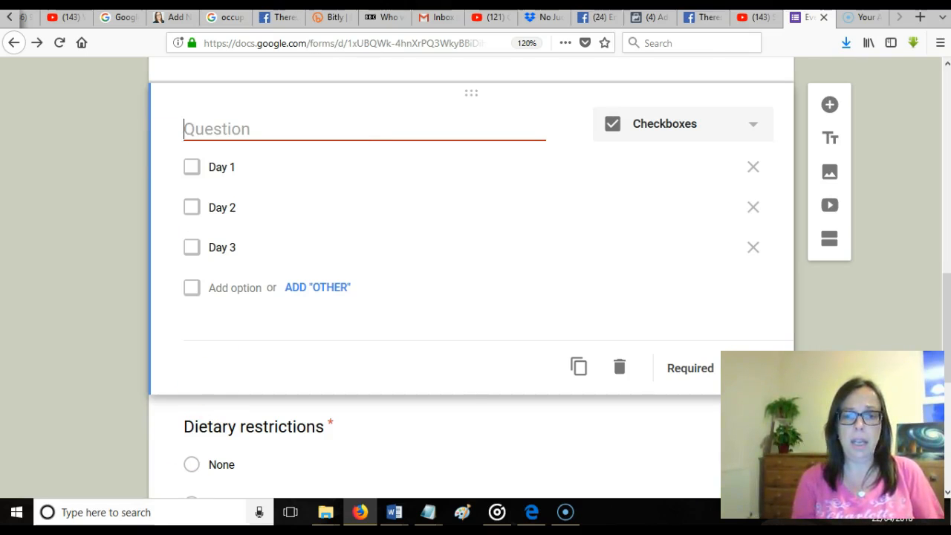
# - Fill the empty question with "What is your biggest frustration related to building your Access Bars Business?" from the Notepad notes and make it a Paragraph answer
pyautogui.click(430, 514)
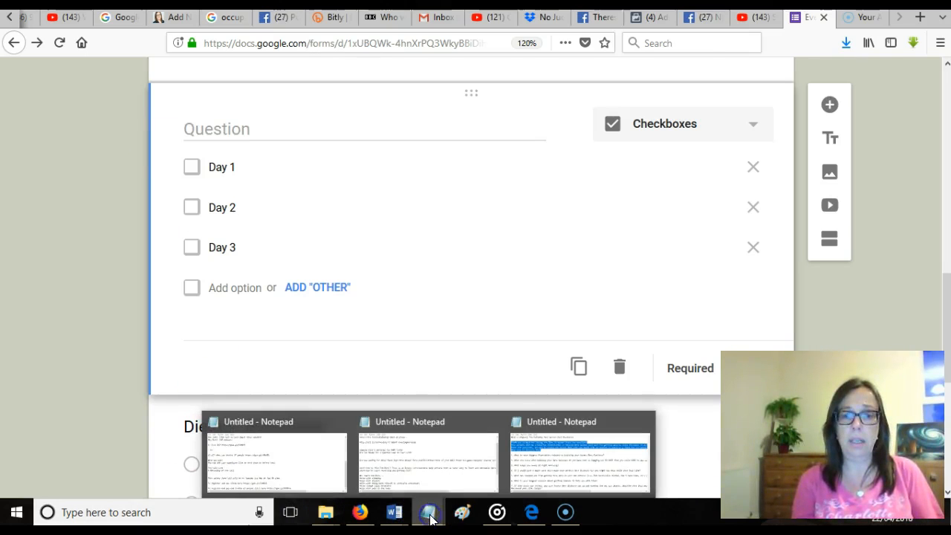
pyautogui.click(556, 464)
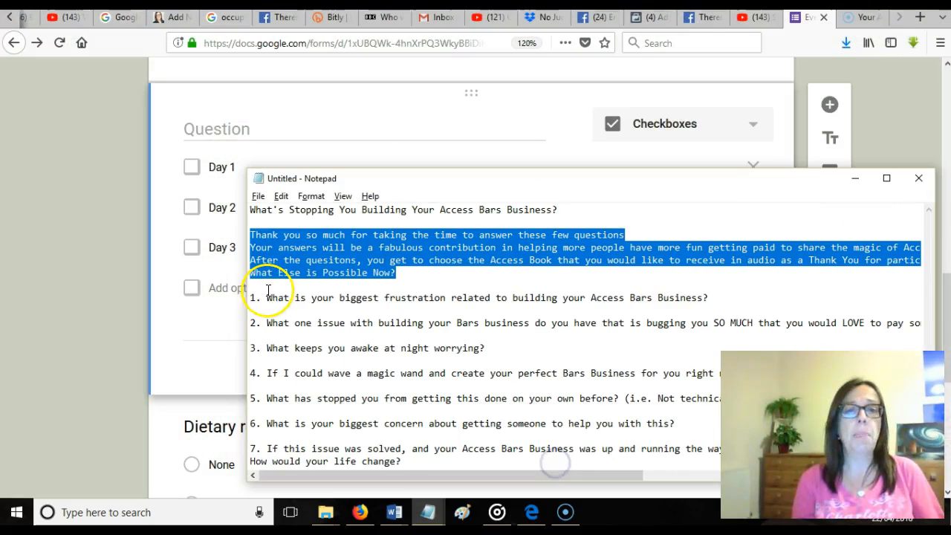
pyautogui.moveTo(265, 297); pyautogui.dragTo(749, 305)
pyautogui.hotkey('ctrl', 'c')
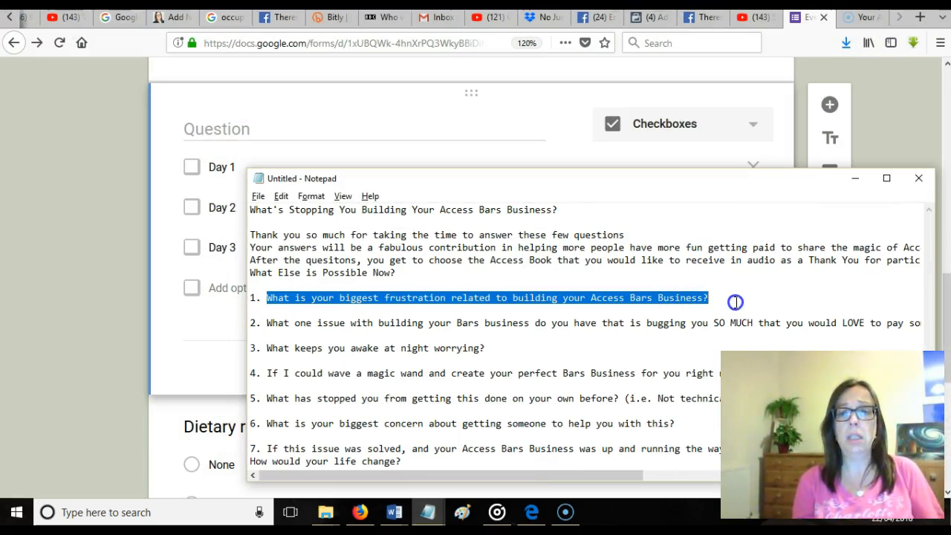
pyautogui.click(314, 127)
pyautogui.hotkey('ctrl', 'v')
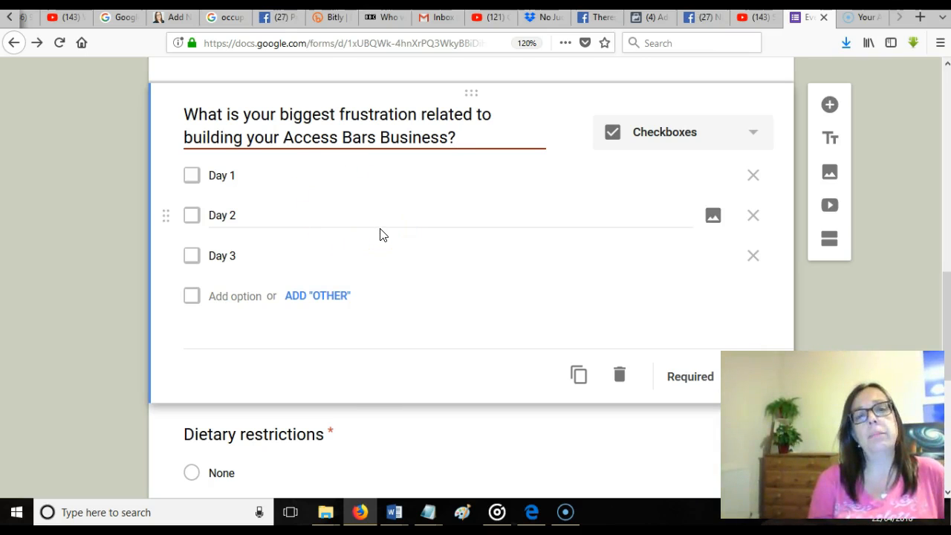
pyautogui.click(754, 138)
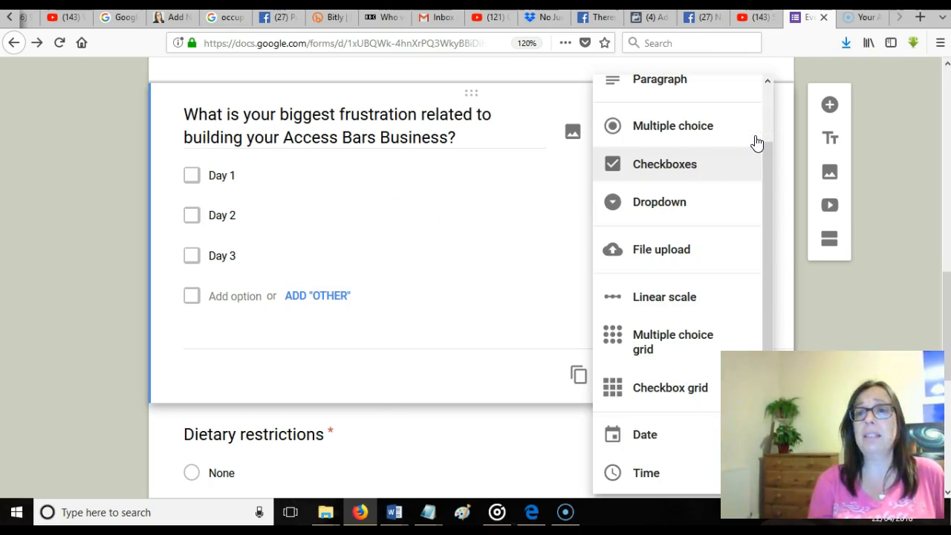
pyautogui.click(687, 86)
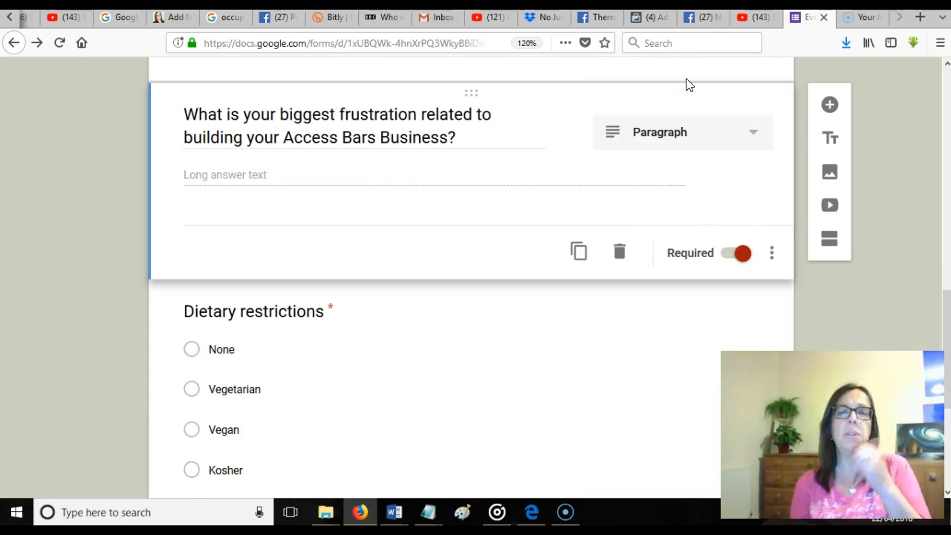
# - Remove the Vegetarian option from the "Dietary restrictions" question and change its answer type to Paragraph
pyautogui.click(383, 170)
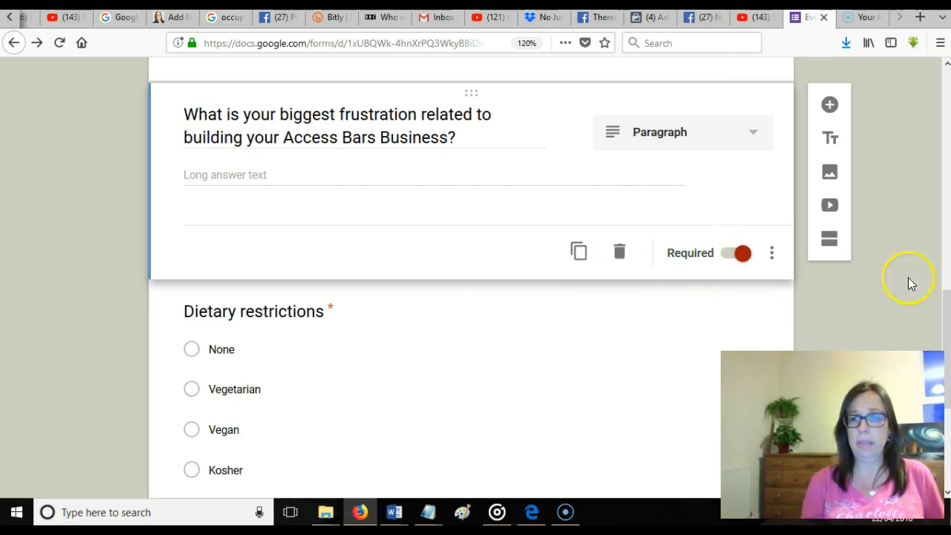
pyautogui.click(945, 269)
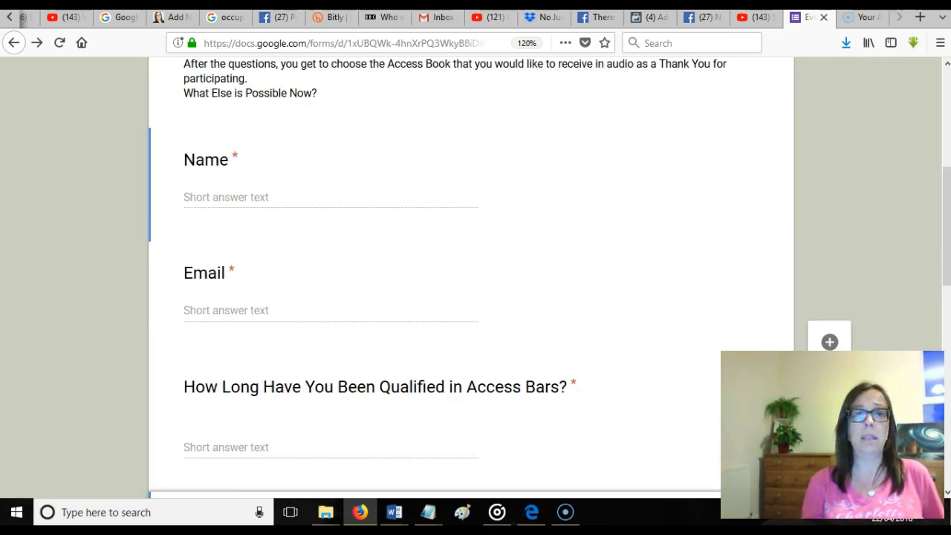
pyautogui.moveTo(947, 227); pyautogui.dragTo(945, 389)
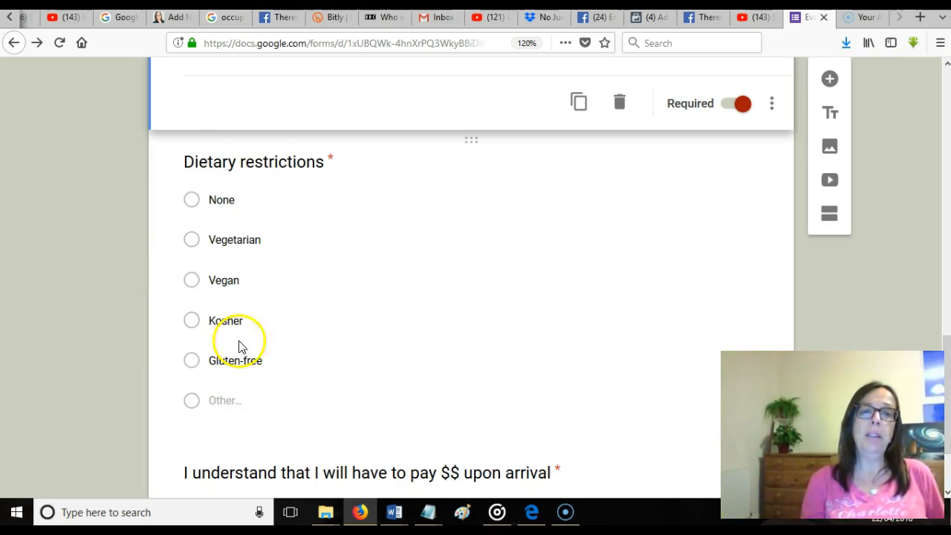
pyautogui.click(290, 165)
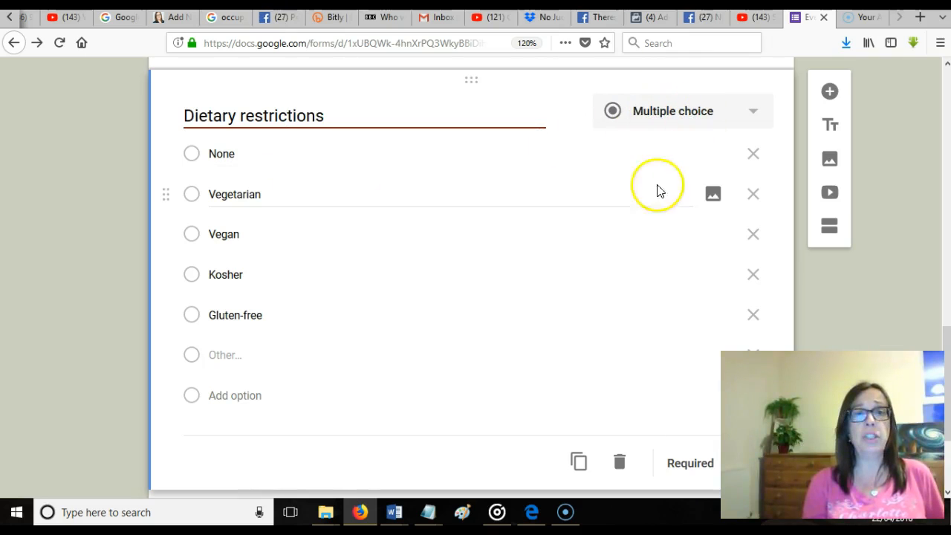
pyautogui.click(752, 194)
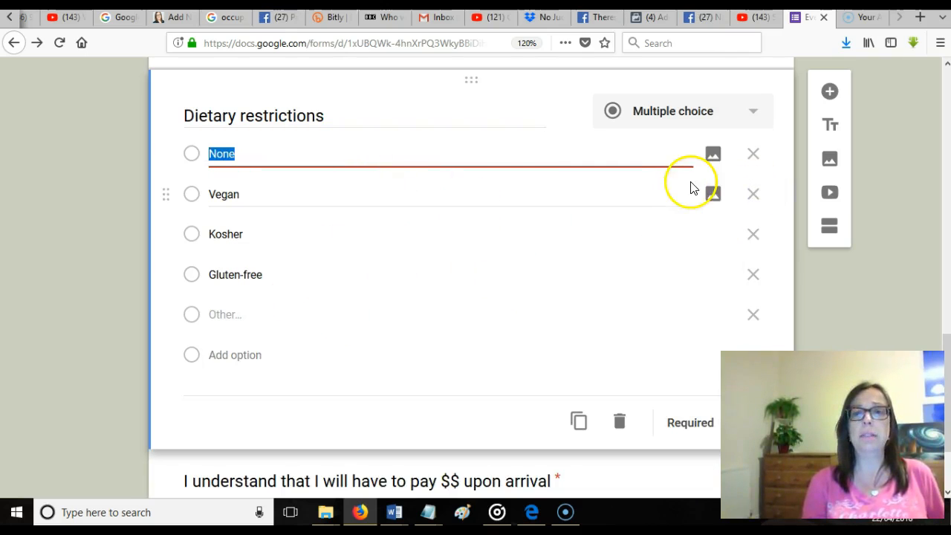
pyautogui.click(750, 115)
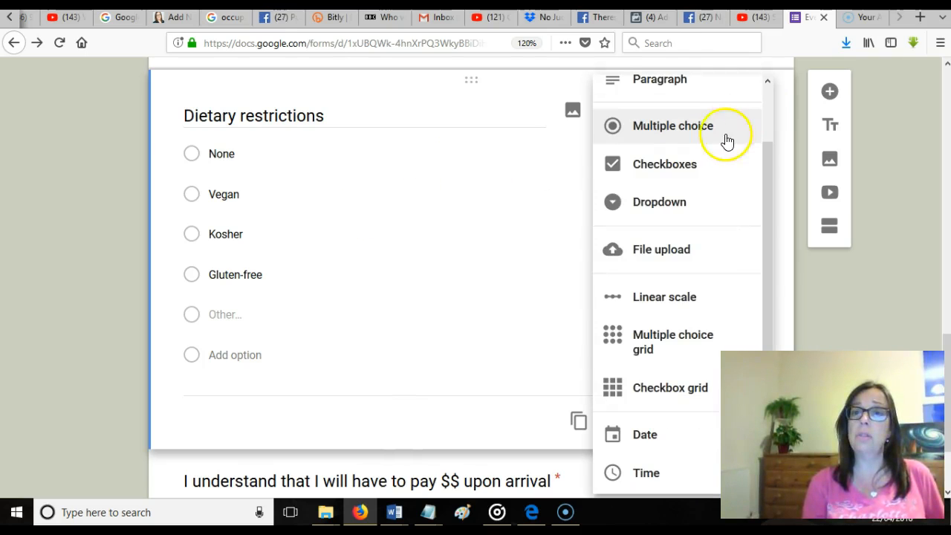
pyautogui.click(688, 87)
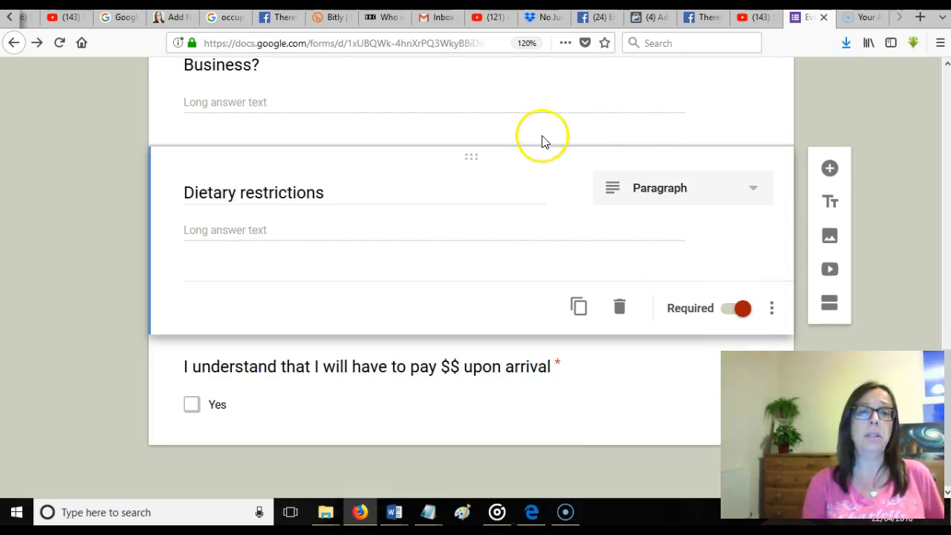
# - Replace the "Dietary restrictions" title with question 2 from the Notepad notes, beginning "What one issue with building your Bars business do you have"
pyautogui.click(297, 193)
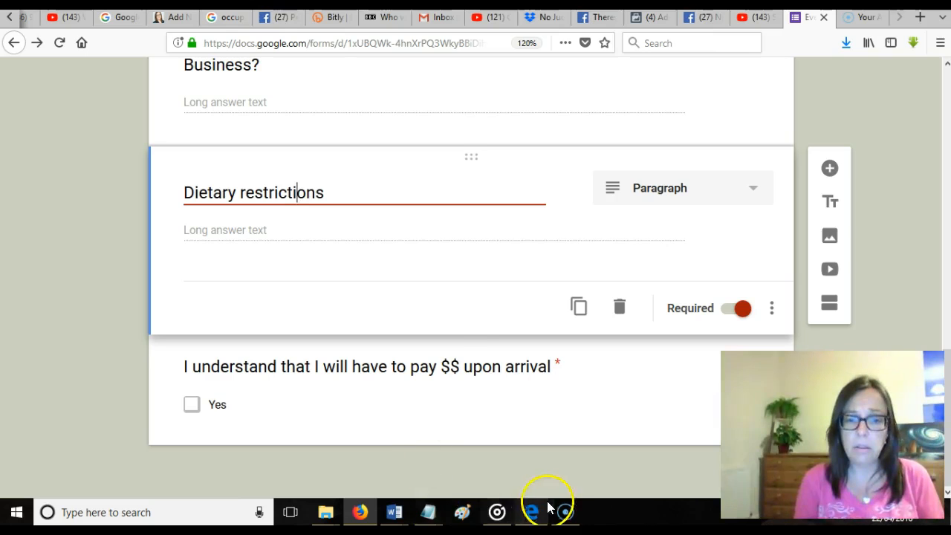
pyautogui.click(428, 512)
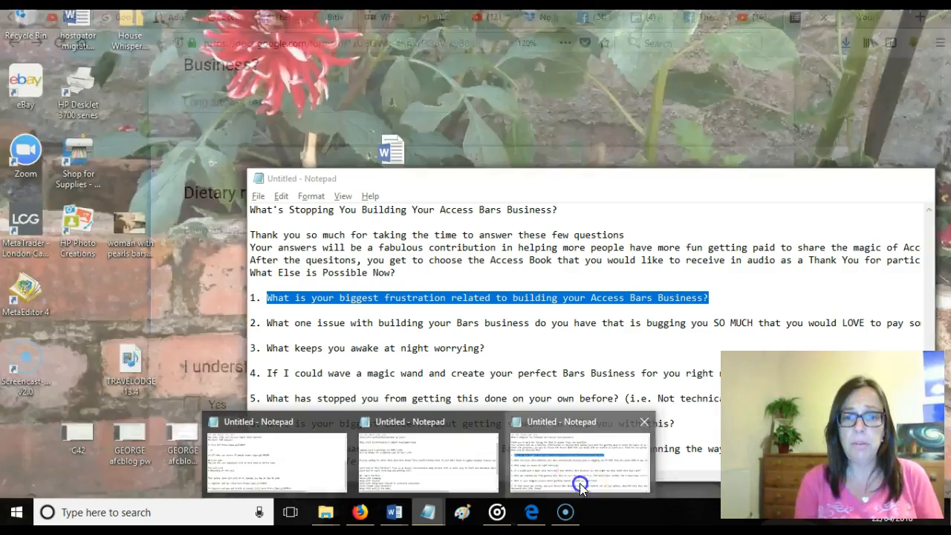
pyautogui.click(572, 480)
pyautogui.moveTo(268, 322); pyautogui.dragTo(615, 339)
pyautogui.moveTo(741, 340); pyautogui.dragTo(940, 322)
pyautogui.hotkey('ctrl', 'c')
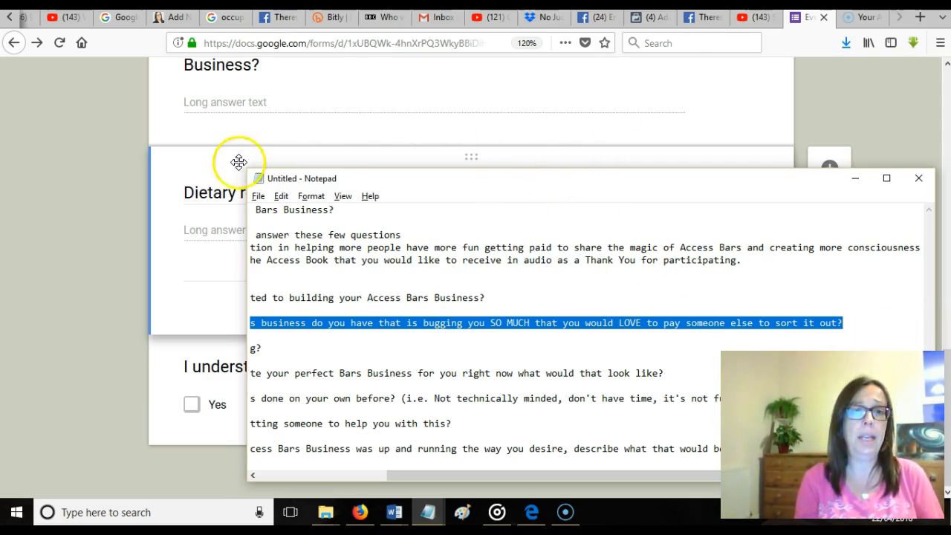
pyautogui.click(221, 188)
pyautogui.tripleClick(223, 188)
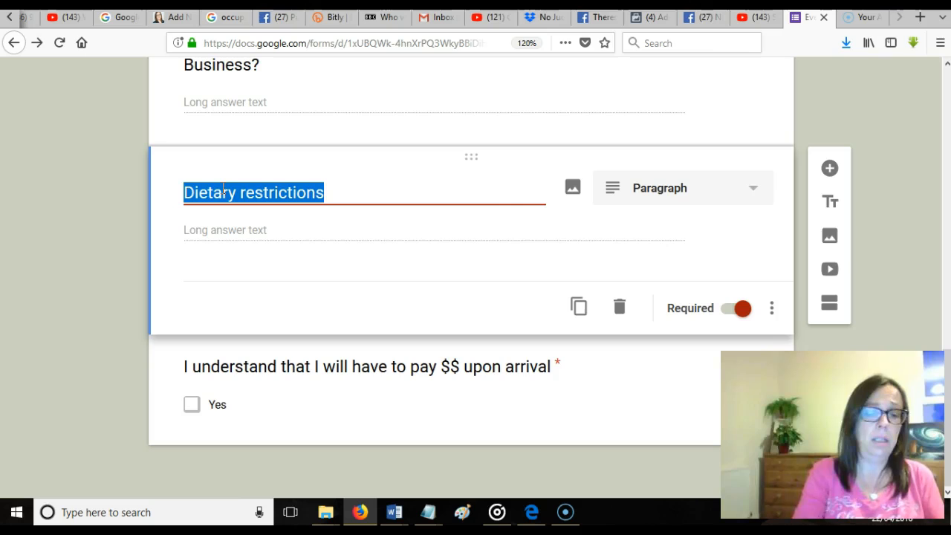
pyautogui.hotkey('ctrl', 'v')
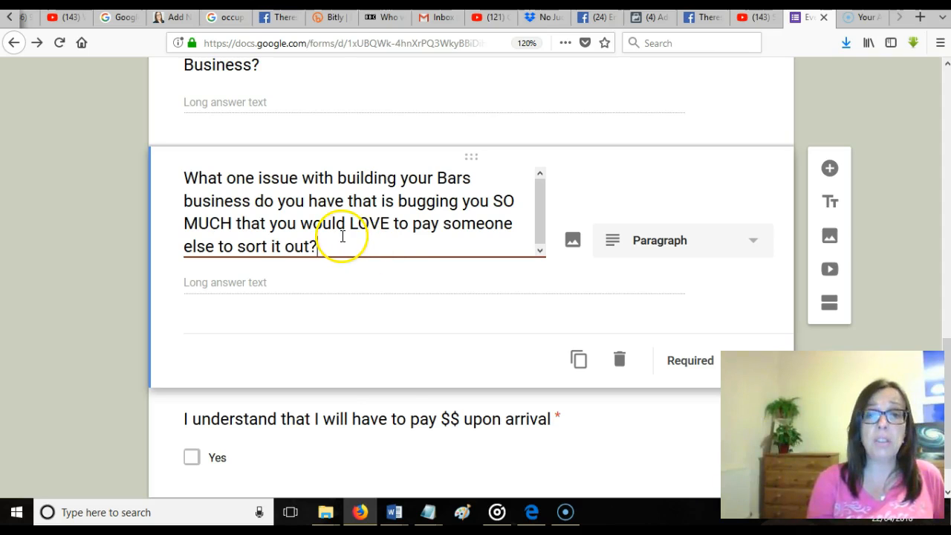
pyautogui.click(404, 282)
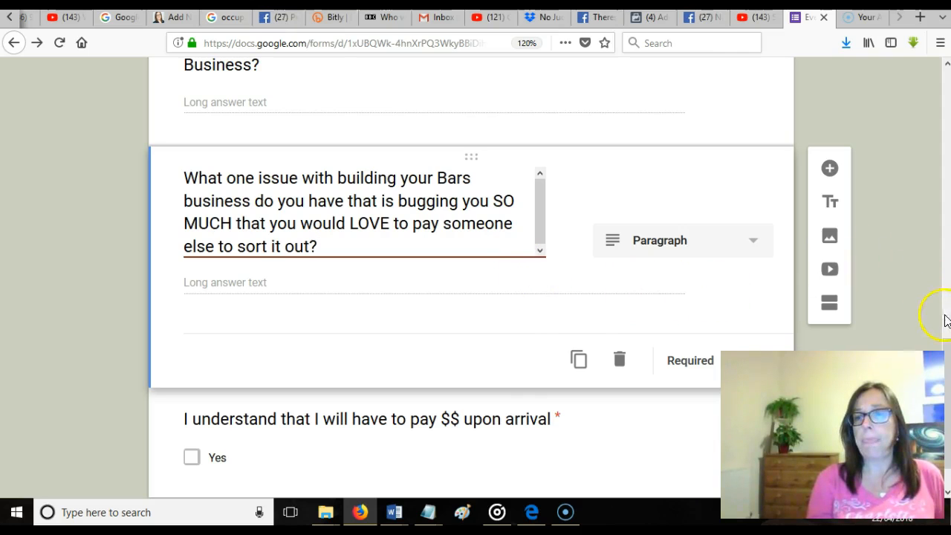
# - Change the answer type of the "I understand that I will have to pay $$ upon arrival" question to Paragraph
pyautogui.scroll(-2, 945, 407)
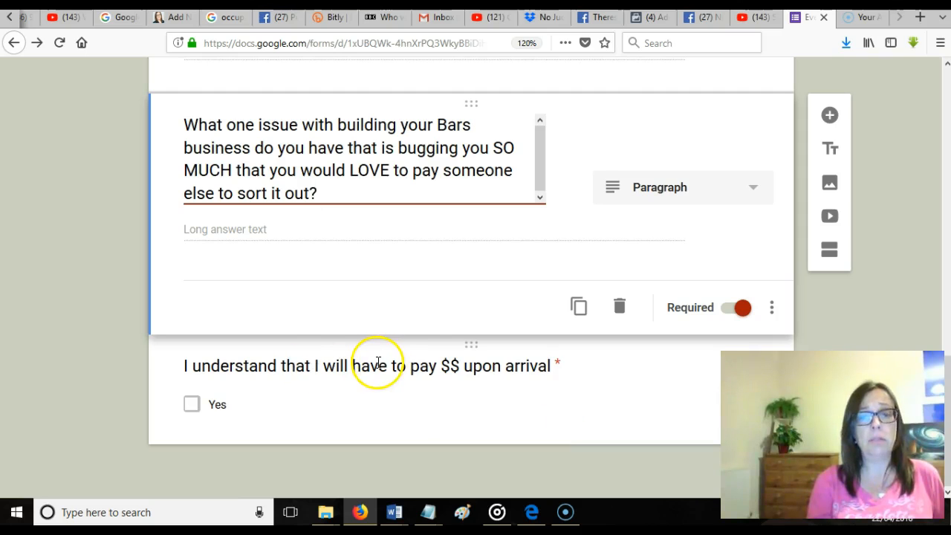
pyautogui.click(295, 365)
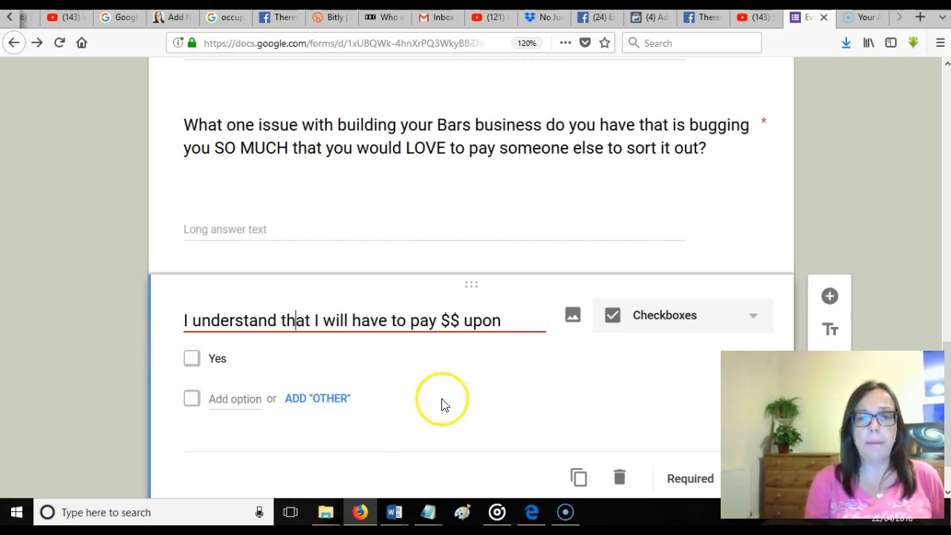
pyautogui.click(754, 318)
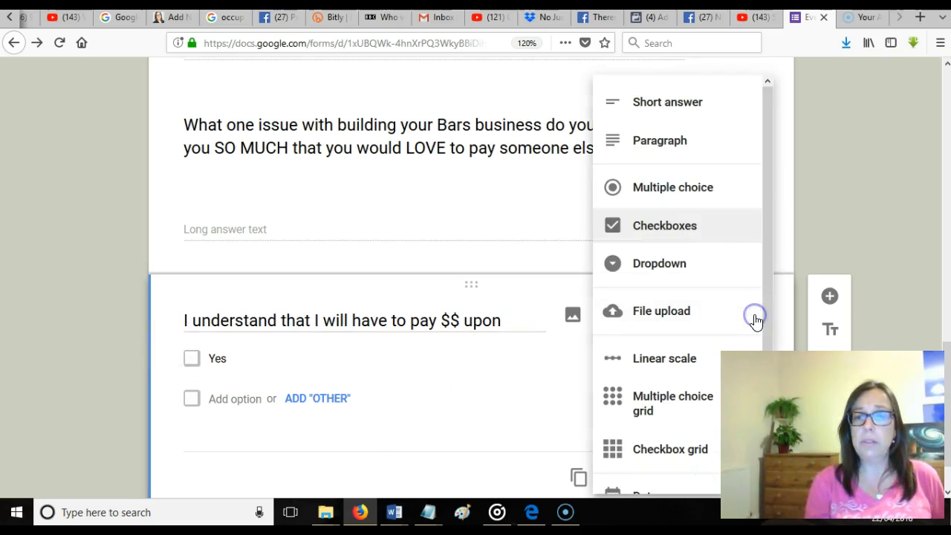
pyautogui.click(671, 142)
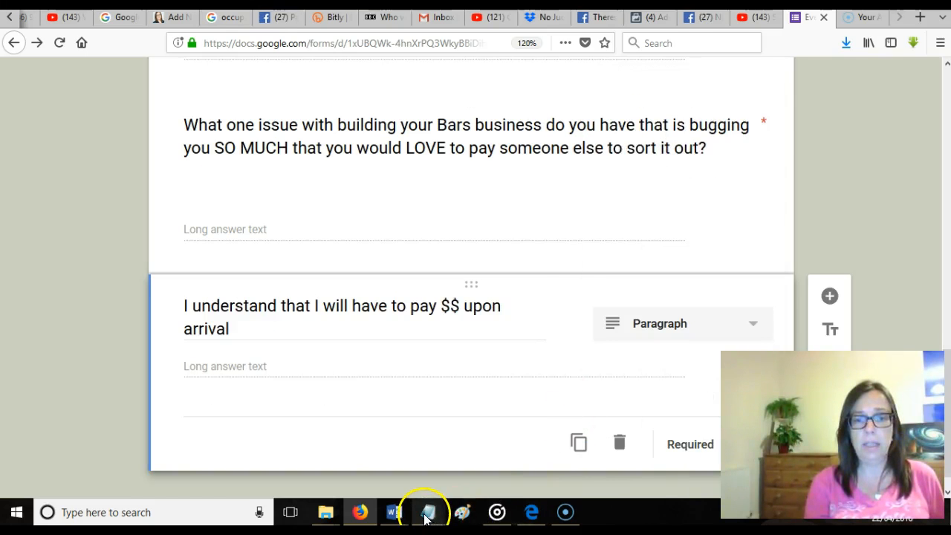
# - Replace the payment question's title with "What keeps you awake at night worrying?" copied from the Notepad notes
pyautogui.moveTo(431, 511)
pyautogui.click(558, 484)
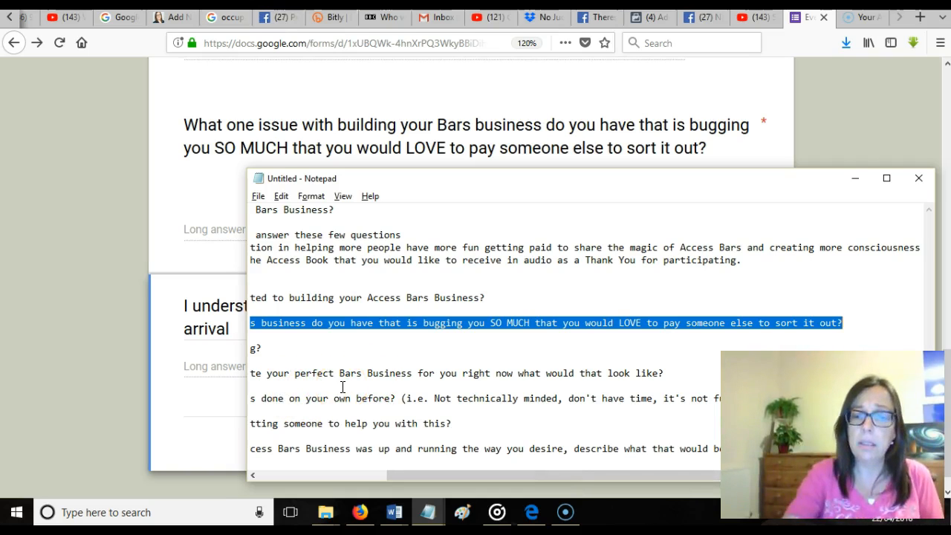
pyautogui.press('Home')
pyautogui.moveTo(266, 347); pyautogui.dragTo(489, 349)
pyautogui.hotkey('ctrl', 'c')
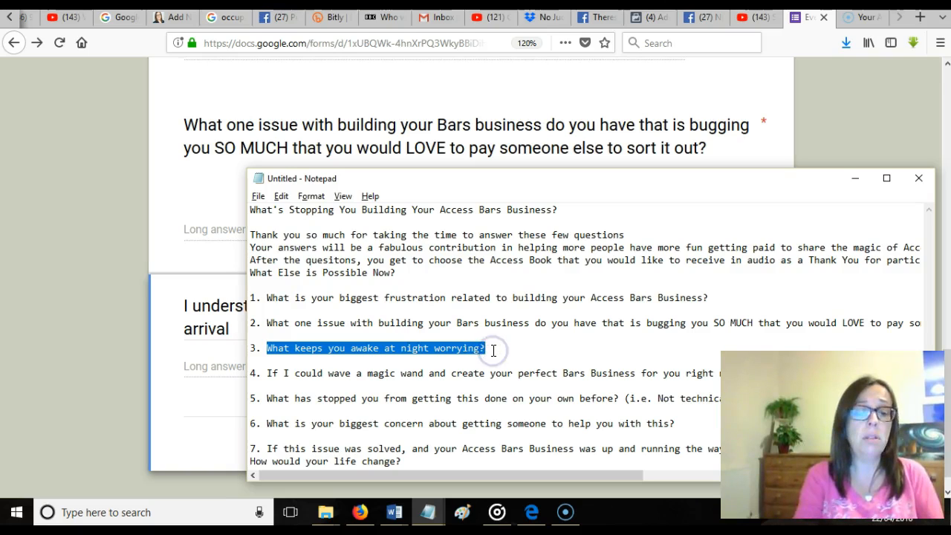
pyautogui.click(194, 313)
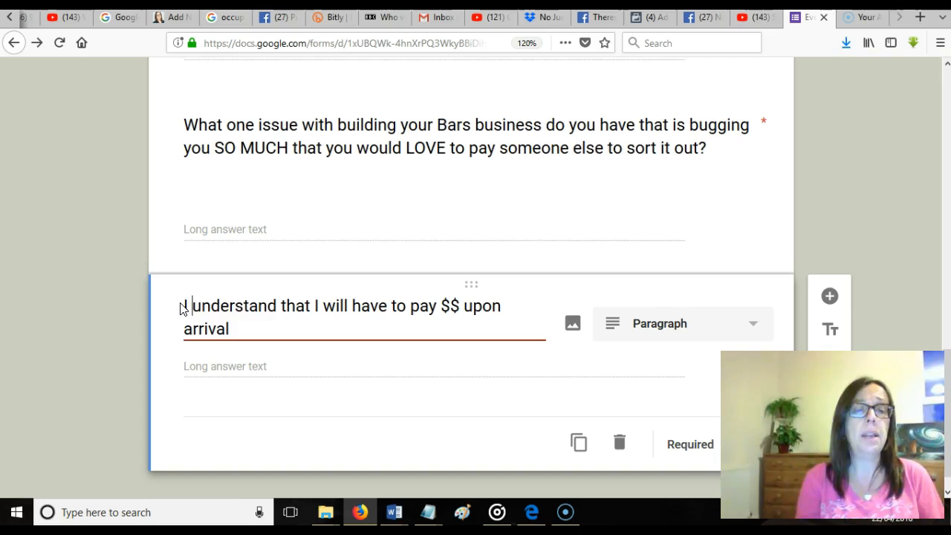
pyautogui.click(249, 325)
pyautogui.click(263, 327)
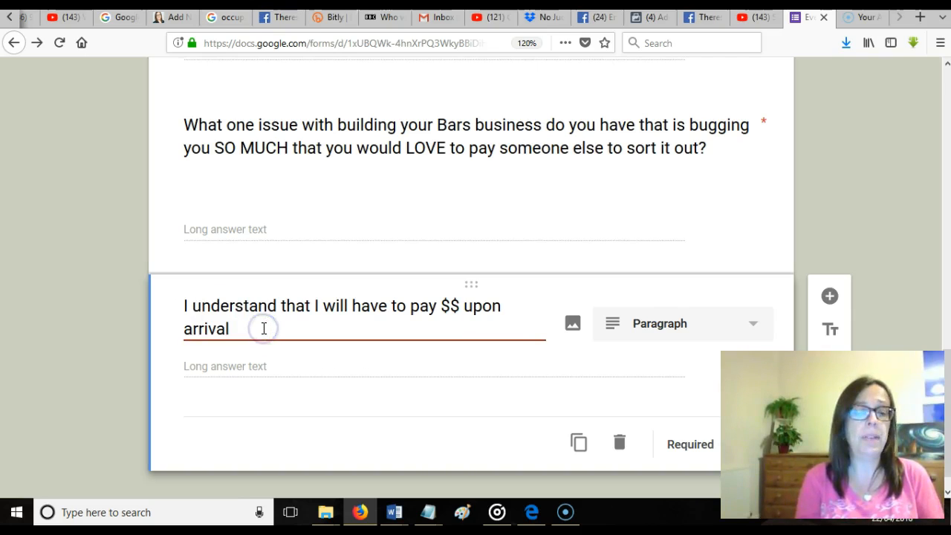
pyautogui.hotkey('ctrl', 'a')
pyautogui.hotkey('ctrl', 'v')
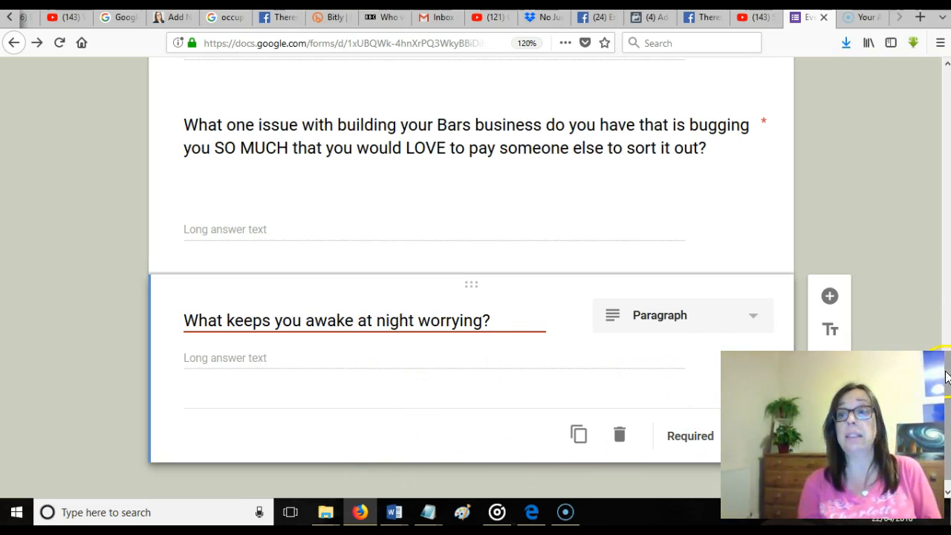
# - Duplicate the "What keeps you awake at night worrying?" question and clear the copy's title
pyautogui.scroll(-1, 948, 387)
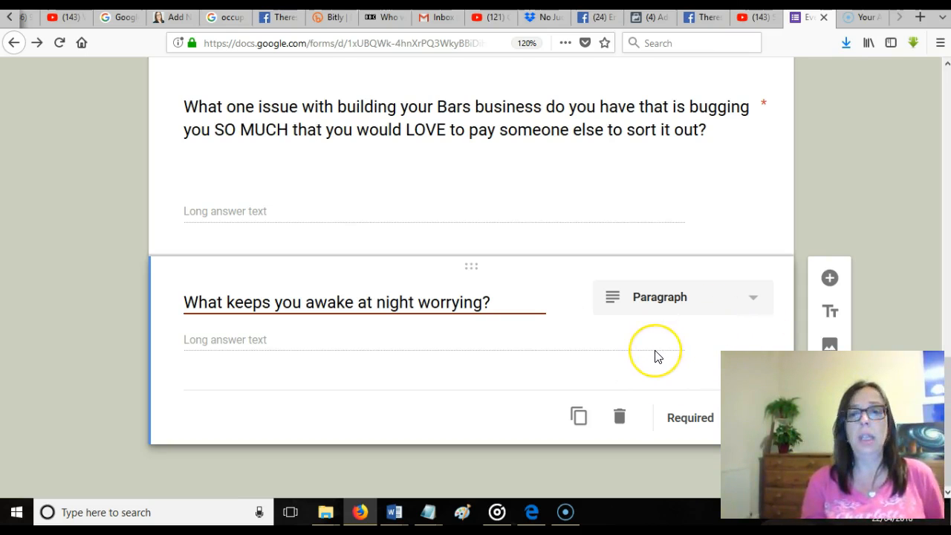
pyautogui.click(579, 416)
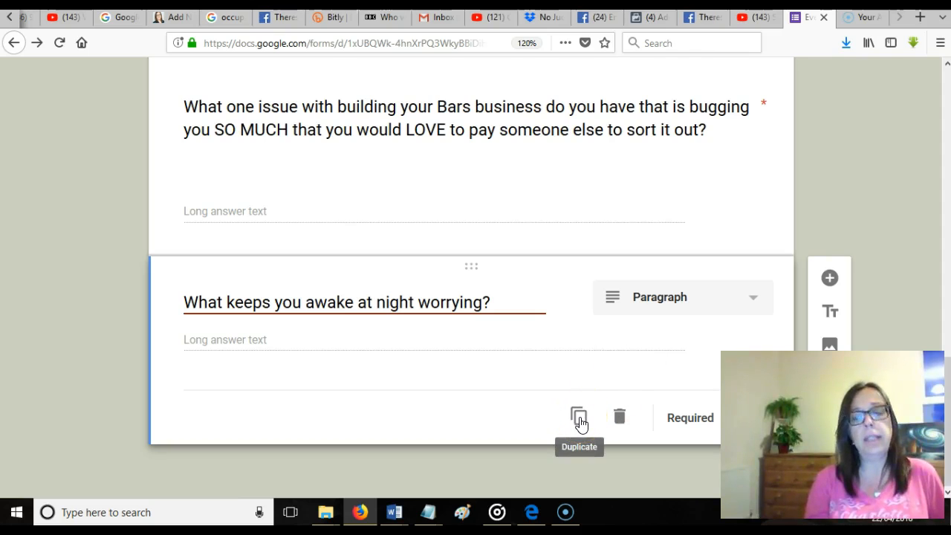
pyautogui.click(578, 417)
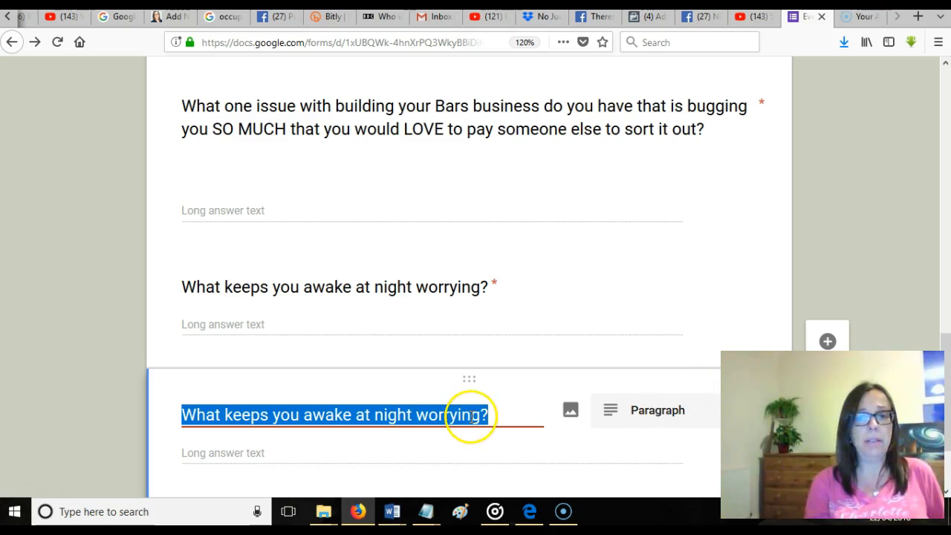
pyautogui.press('BackSpace')
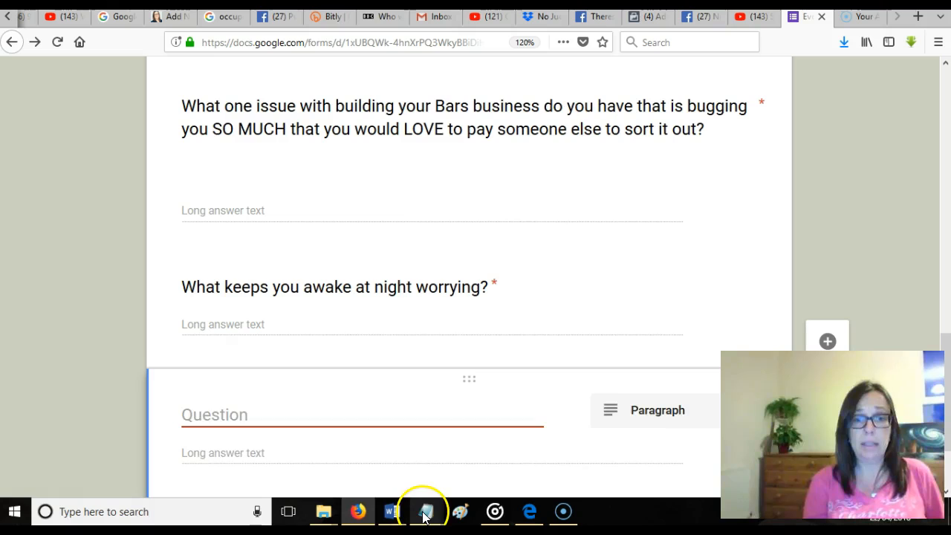
# - Fill the empty question with "If I could wave a magic wand and create your perfect Bars Business for you right now what would that look like?"
pyautogui.moveTo(425, 511)
pyautogui.click(564, 479)
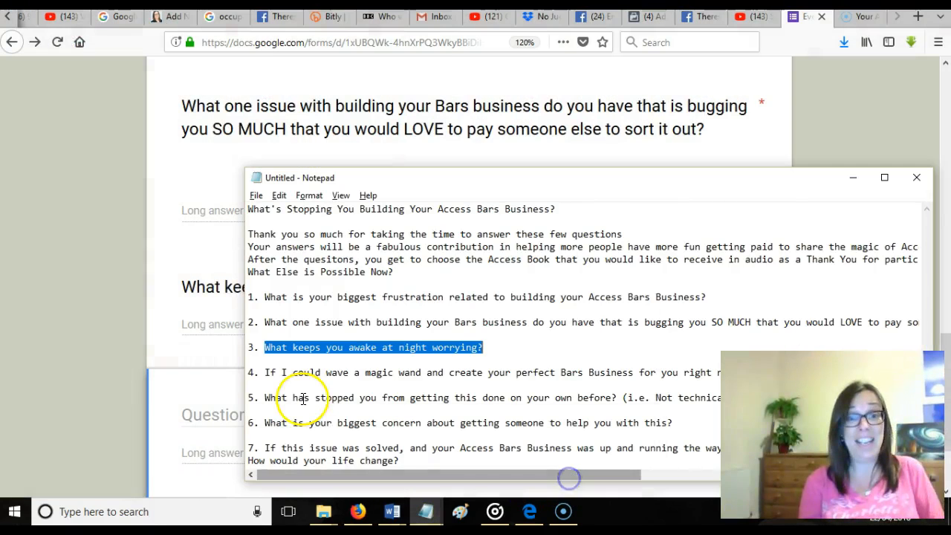
pyautogui.moveTo(265, 372); pyautogui.dragTo(534, 380)
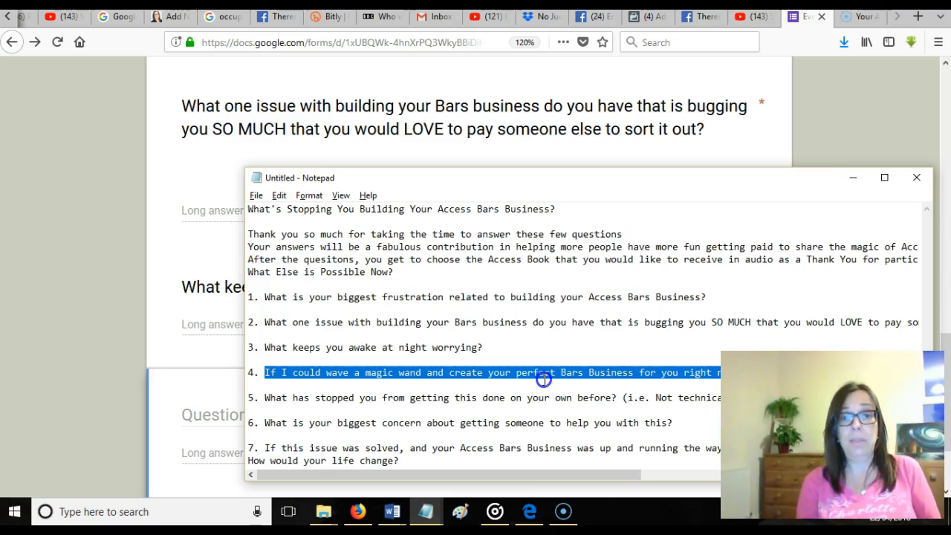
pyautogui.click(214, 412)
pyautogui.write('If I could wave a magic wand and create your perfect Bars Business for you right now what would that look like?')
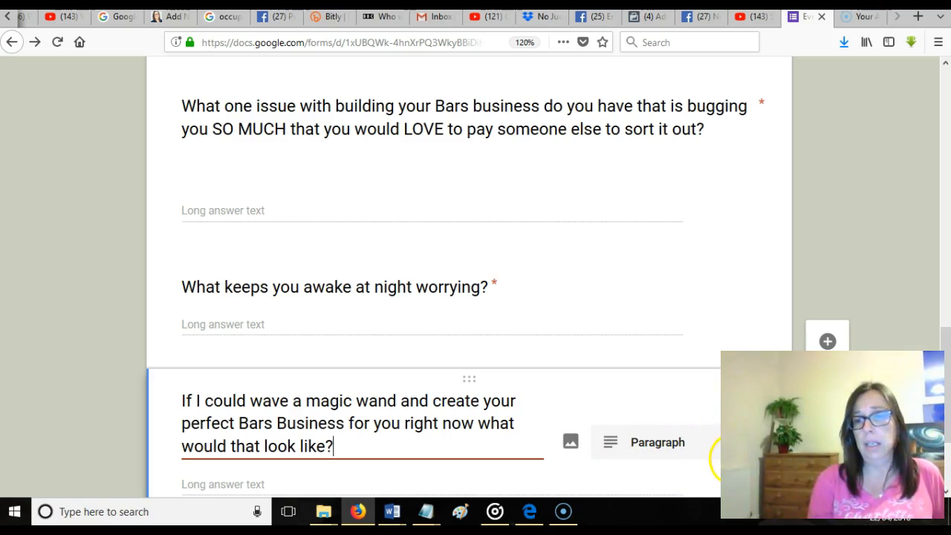
# - Duplicate the "If I could wave a magic wand" question three times
pyautogui.scroll(-3, 945, 491)
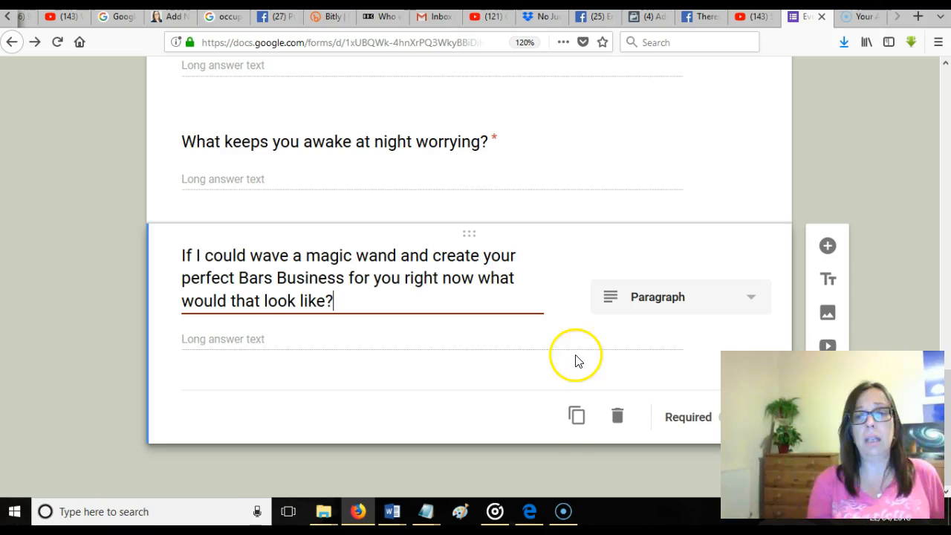
pyautogui.click(577, 418)
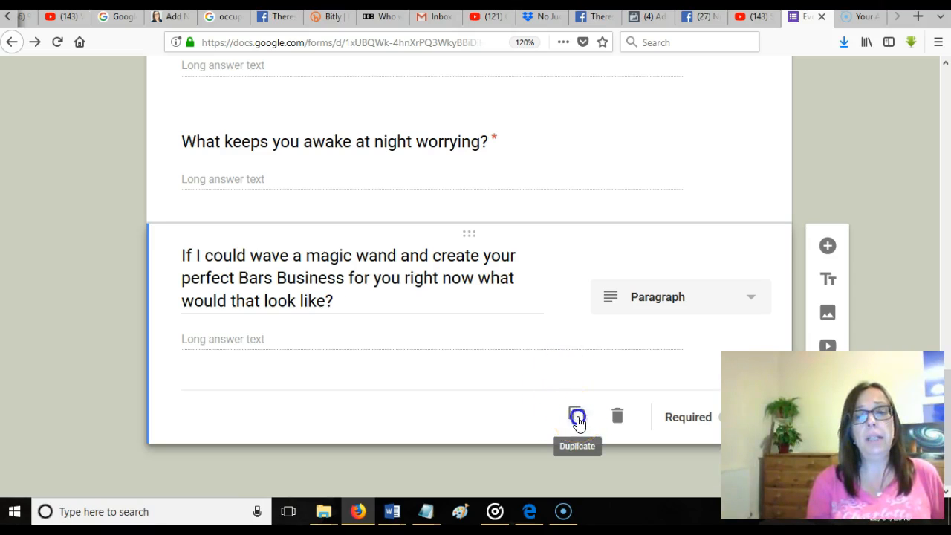
pyautogui.click(578, 336)
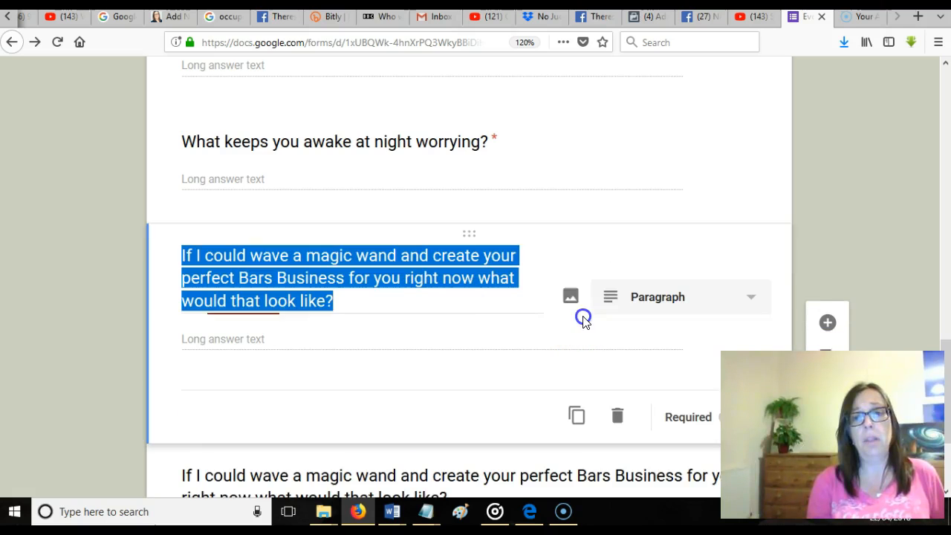
pyautogui.click(576, 418)
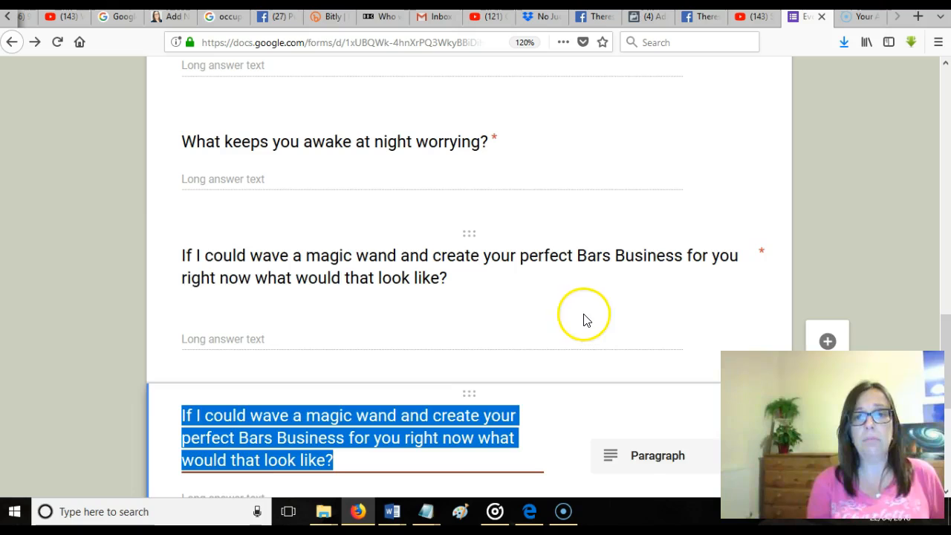
pyautogui.click(583, 317)
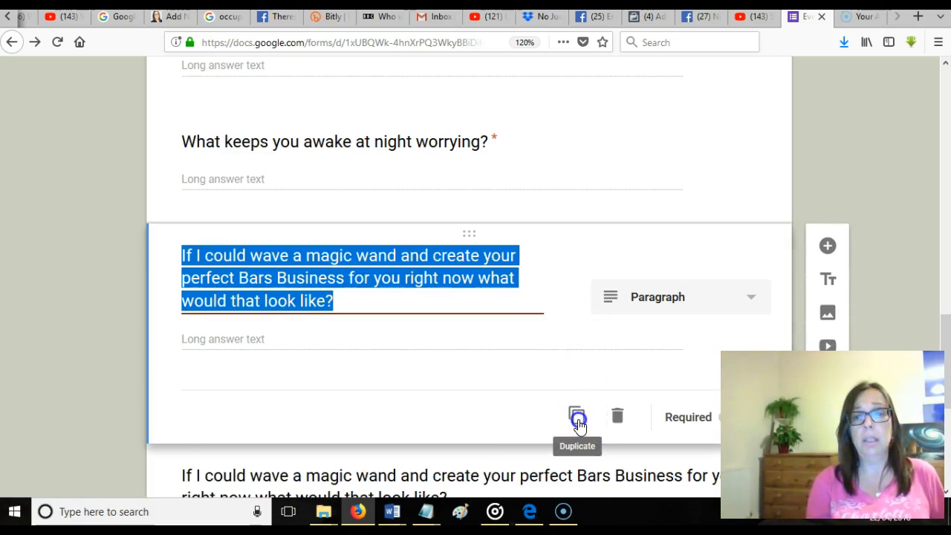
pyautogui.click(578, 420)
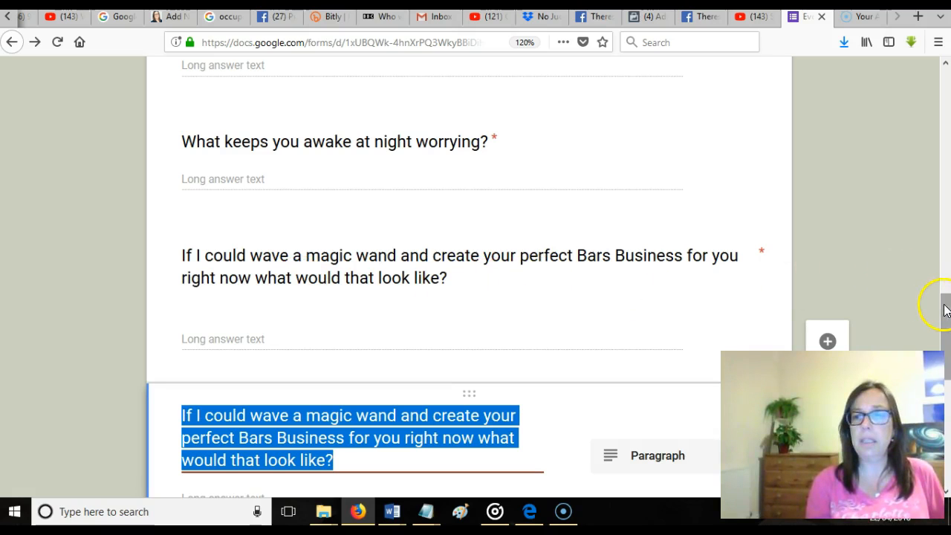
# - Replace the first magic wand duplicate's title with Notepad question 5, "What has stopped you from getting this done on your own before?", including its examples
pyautogui.moveTo(945, 310); pyautogui.dragTo(944, 380)
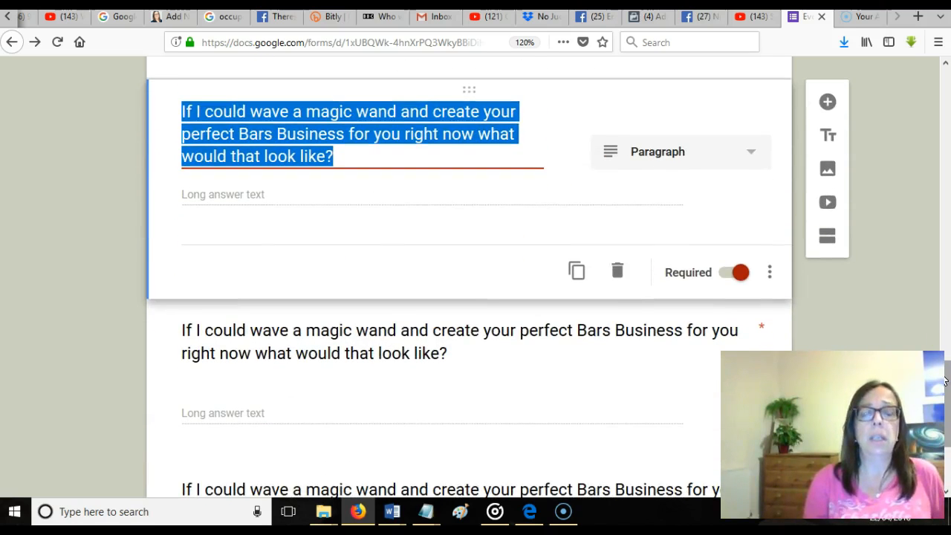
pyautogui.press('BackSpace')
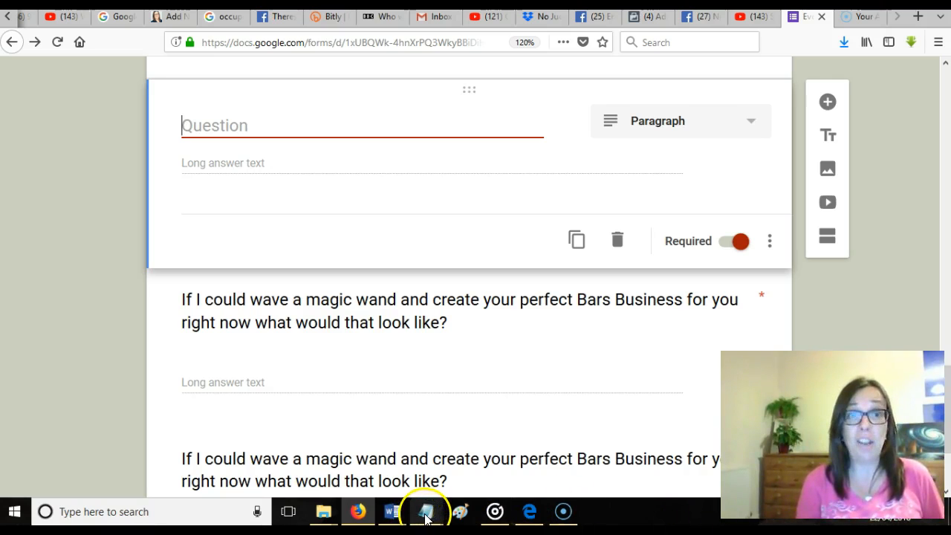
pyautogui.moveTo(425, 517)
pyautogui.click(558, 487)
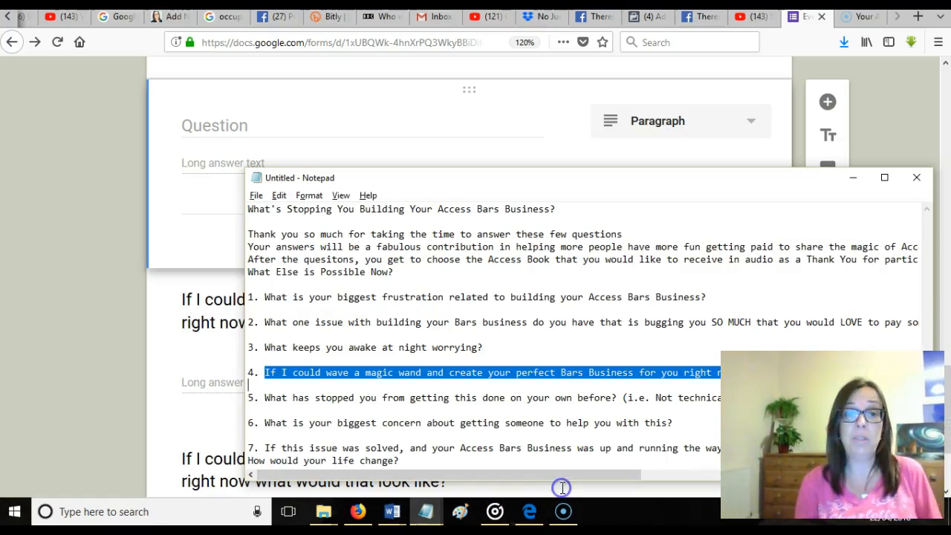
pyautogui.moveTo(262, 397); pyautogui.dragTo(577, 404)
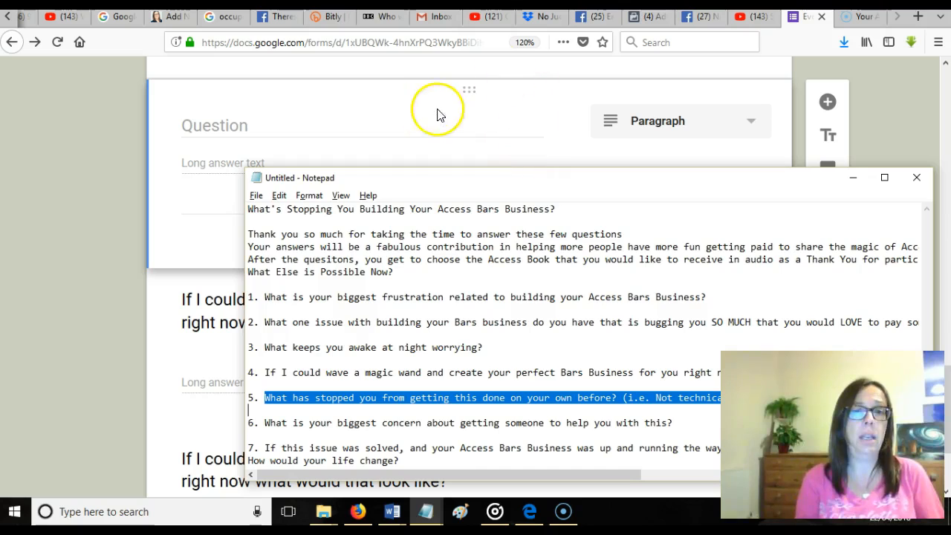
pyautogui.click(414, 122)
pyautogui.write("What has stopped you from getting this done on your own before? (i.e. Not technically minded, don't have time, it's not fun for you etc)")
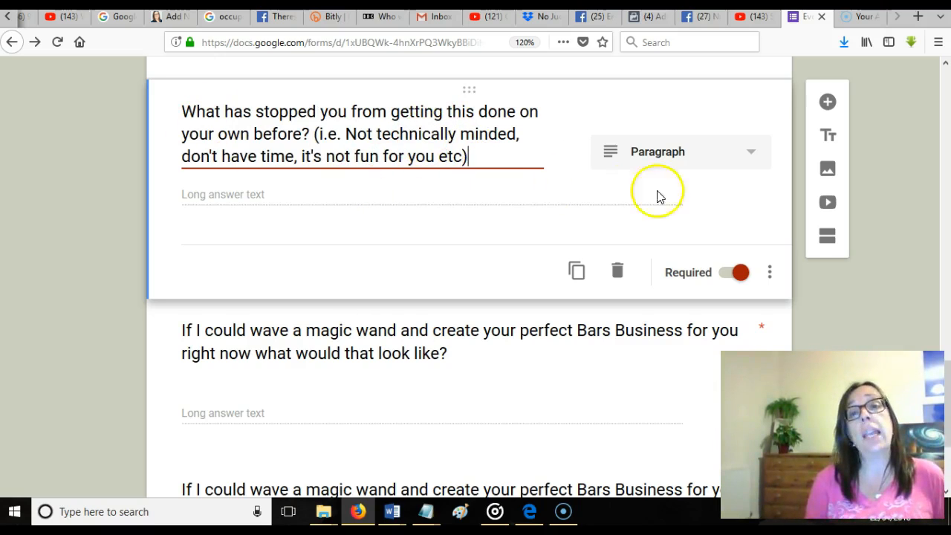
# - Try the "What has stopped you" question as multiple choice with options "Dont have time" and "not fun", and return it to Paragraph
pyautogui.click(745, 156)
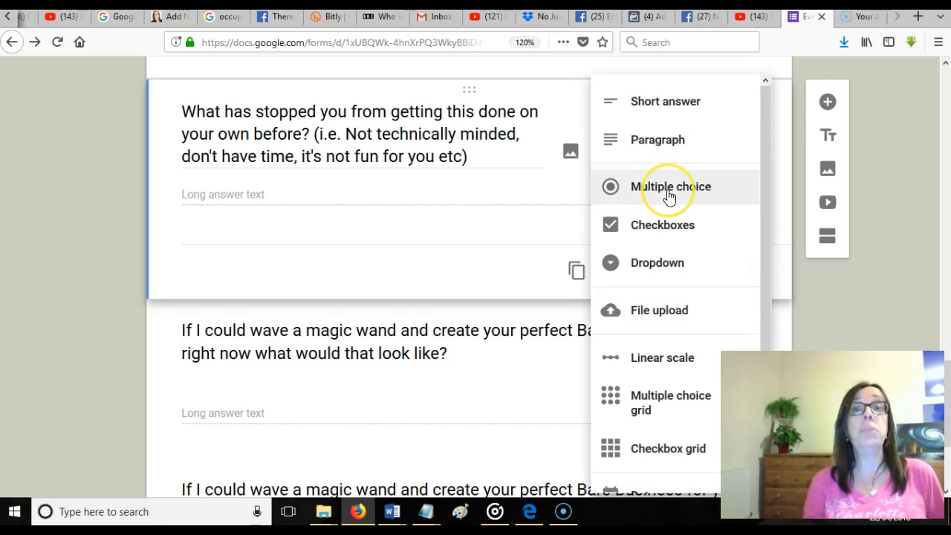
pyautogui.click(668, 190)
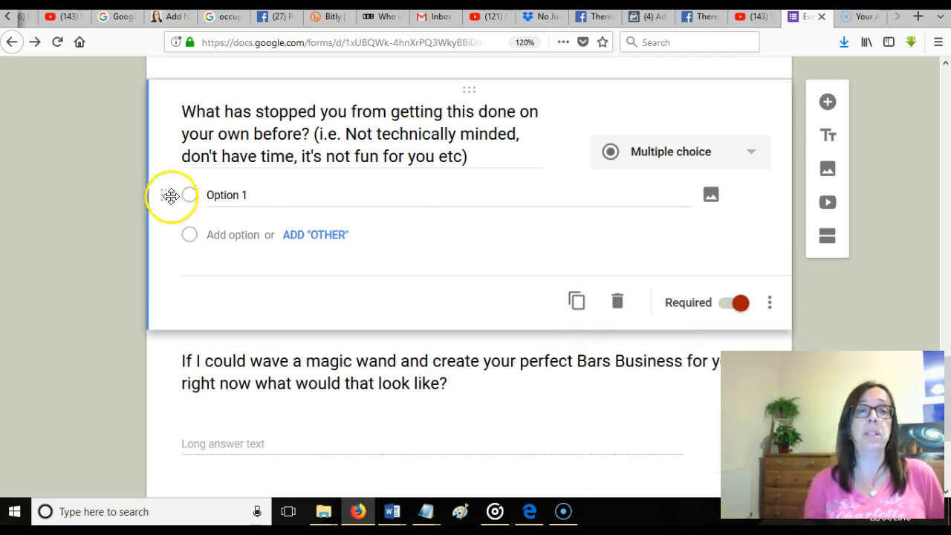
pyautogui.click(259, 190)
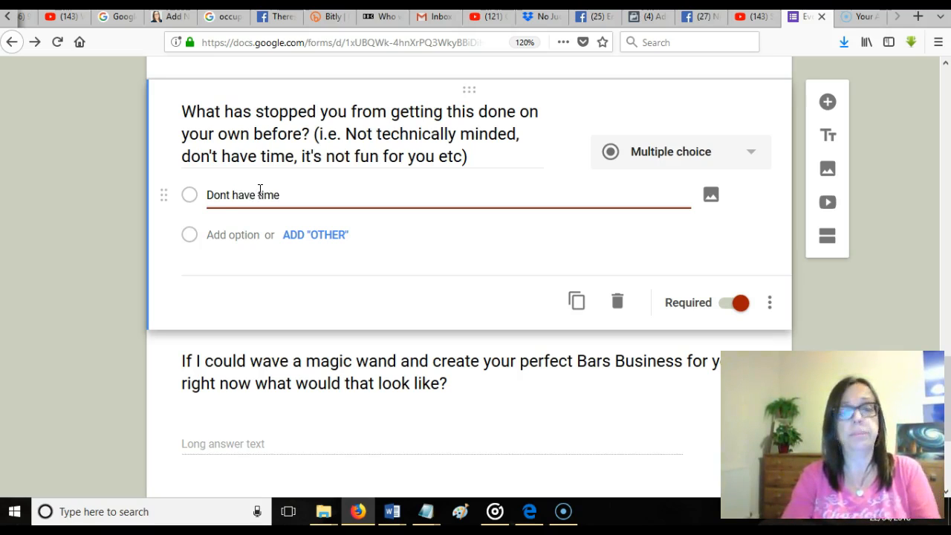
pyautogui.press('Return')
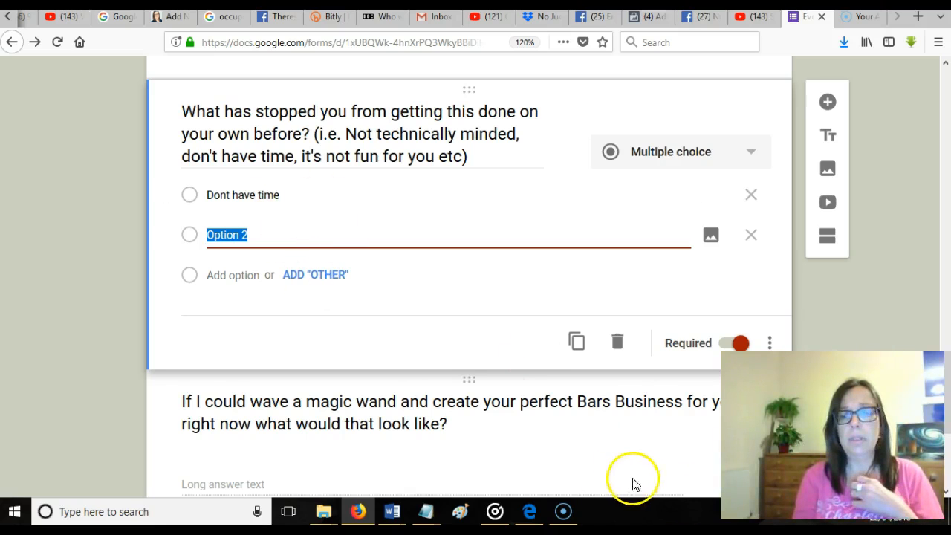
pyautogui.click(292, 249)
pyautogui.write('not fun')
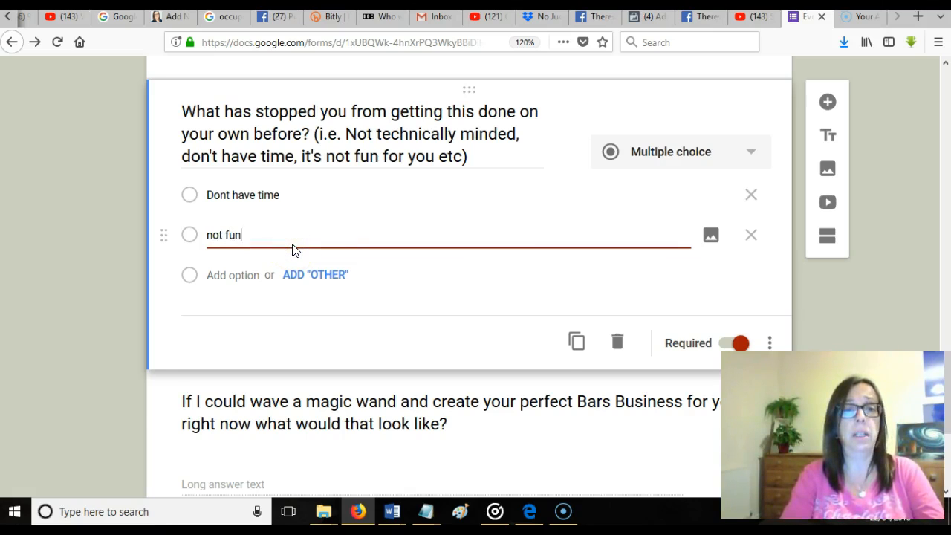
pyautogui.press('Return')
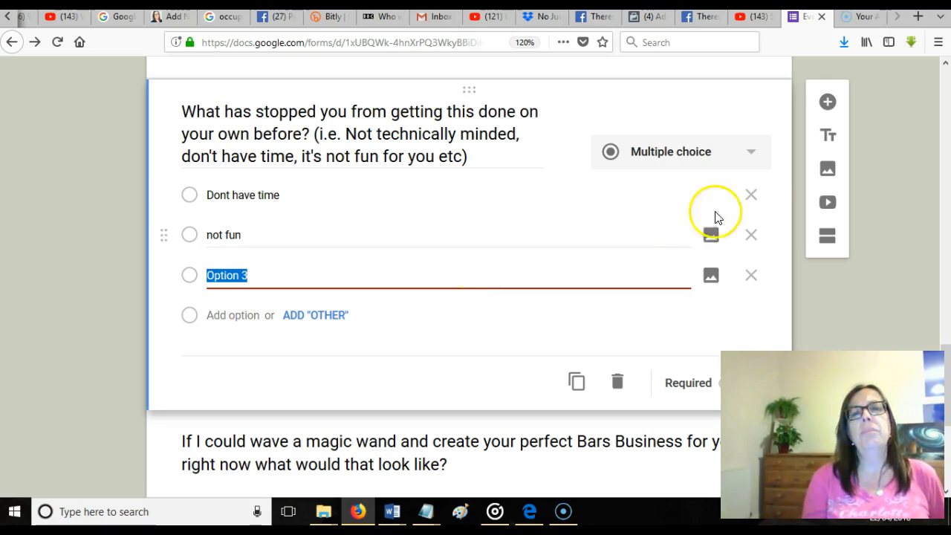
pyautogui.click(751, 154)
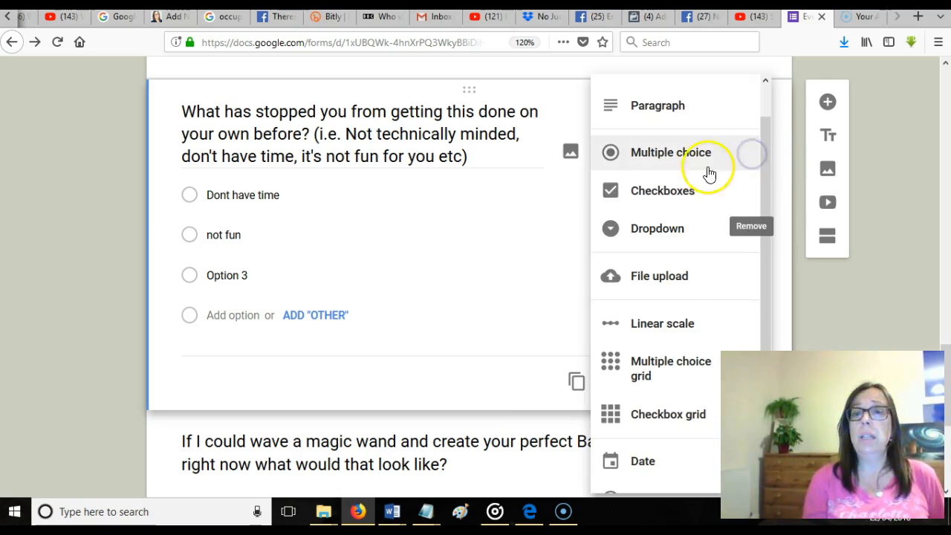
pyautogui.click(668, 109)
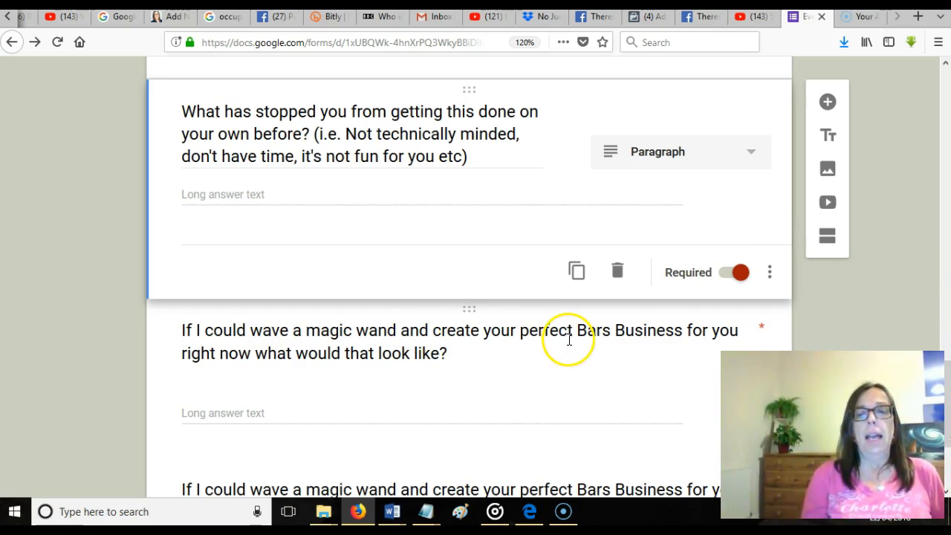
# - Replace the next magic wand duplicate's title with "What is your biggest concern about getting someone to help you with this?" from the Notepad notes
pyautogui.click(534, 331)
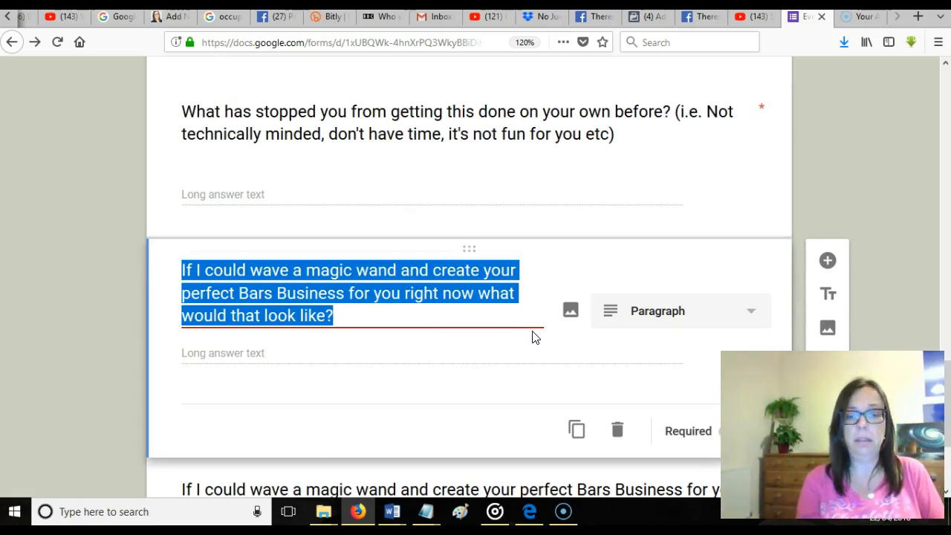
pyautogui.click(531, 333)
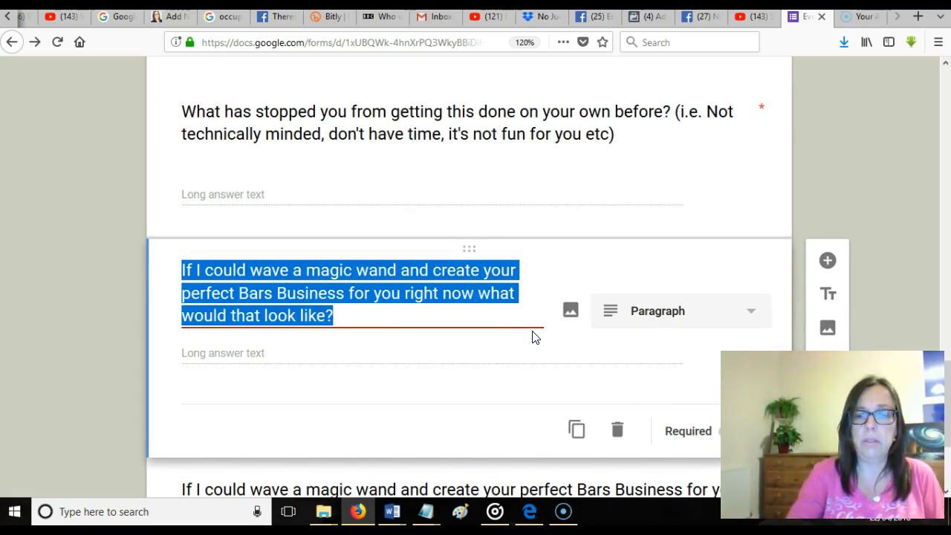
pyautogui.press('BackSpace')
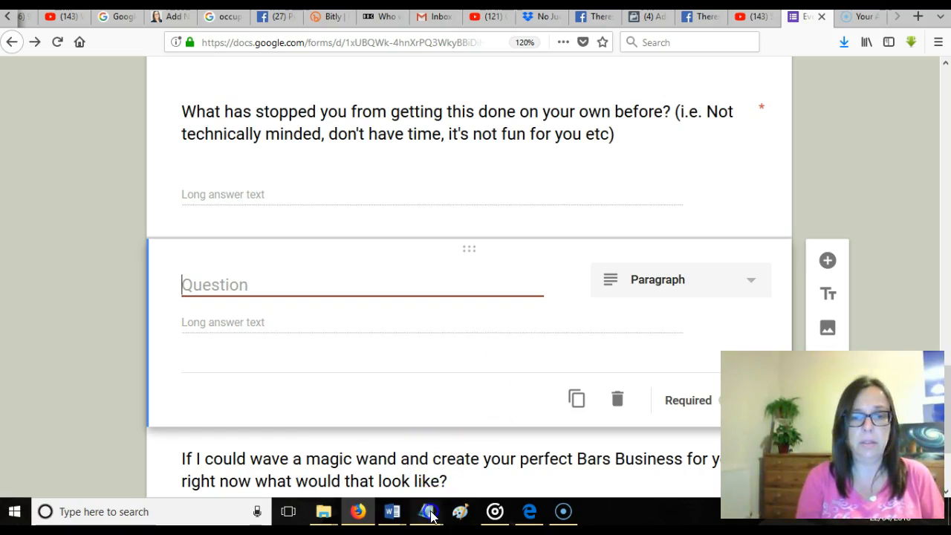
pyautogui.moveTo(425, 511)
pyautogui.click(568, 460)
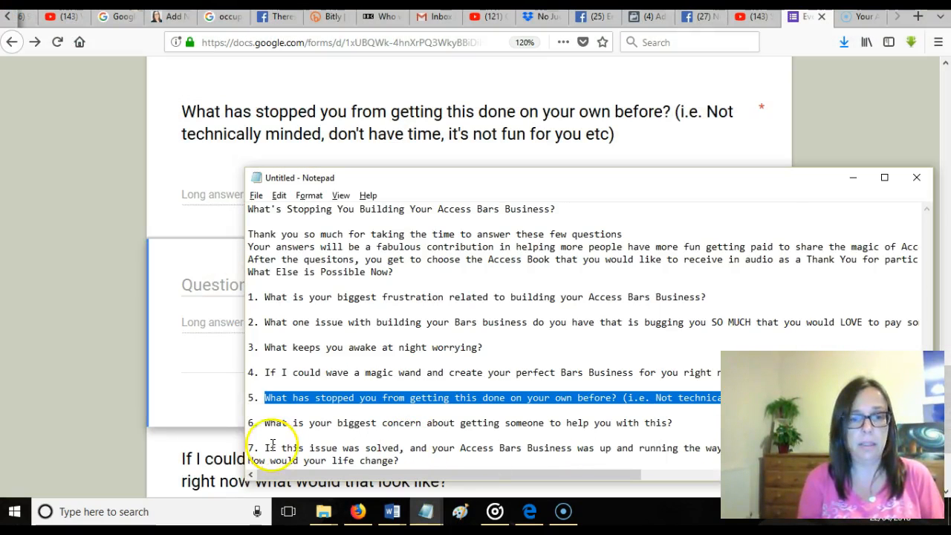
pyautogui.moveTo(304, 423); pyautogui.dragTo(247, 421)
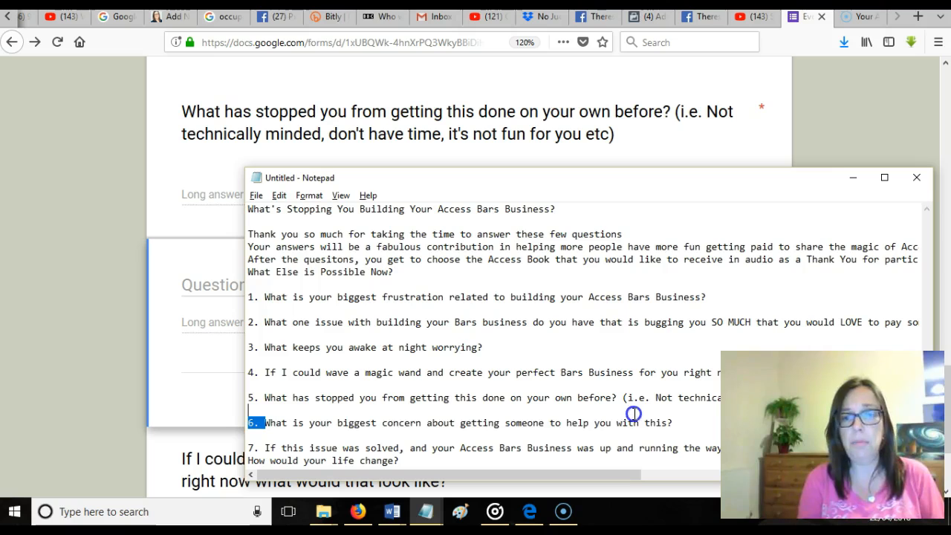
pyautogui.keyDown('shift'); pyautogui.click(675, 422); pyautogui.keyUp('shift')
pyautogui.hotkey('ctrl', 'c')
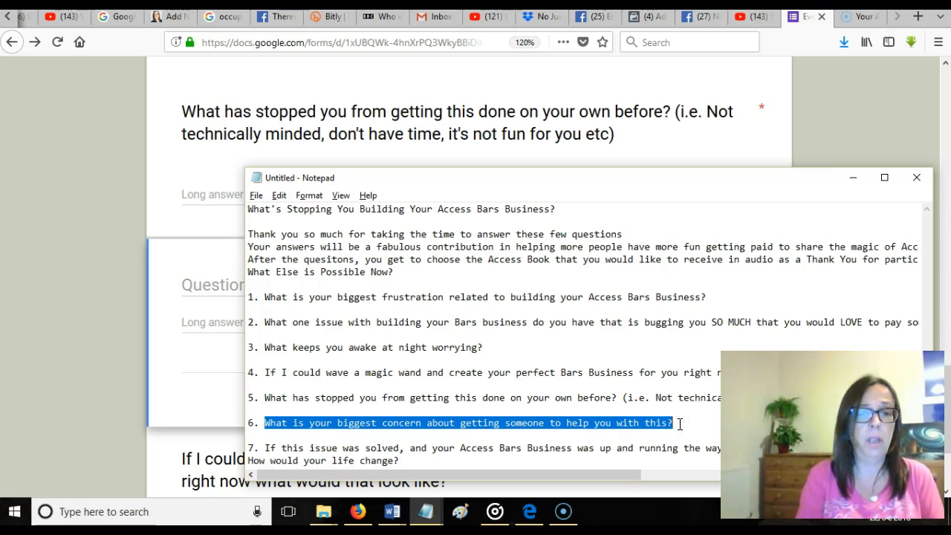
pyautogui.click(216, 282)
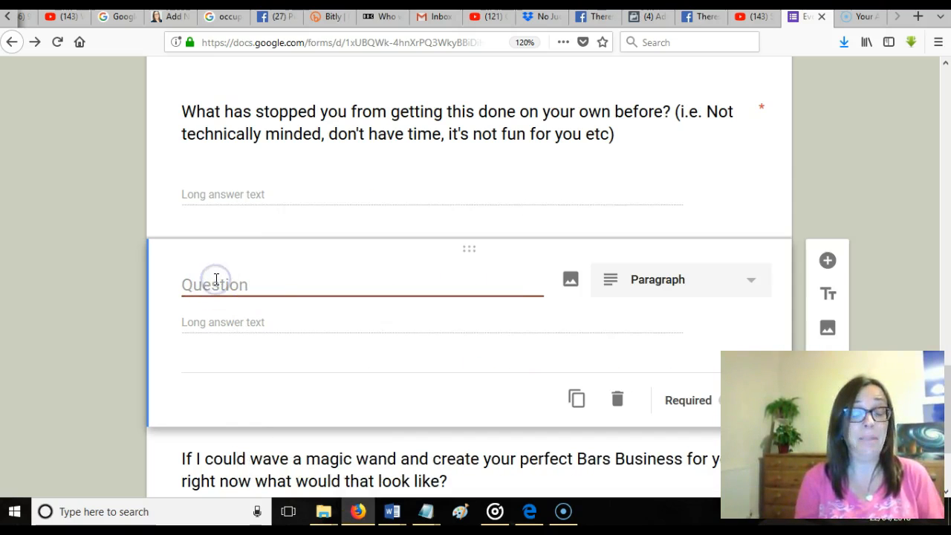
pyautogui.hotkey('ctrl', 'v')
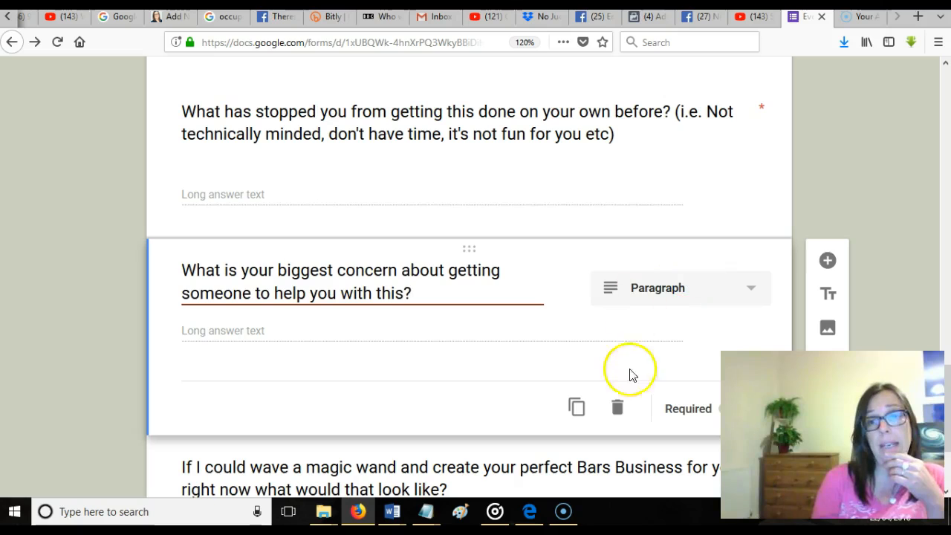
# - Duplicate the "What is your biggest concern about getting someone to help you with this?" question and clear the copy's title
pyautogui.click(574, 407)
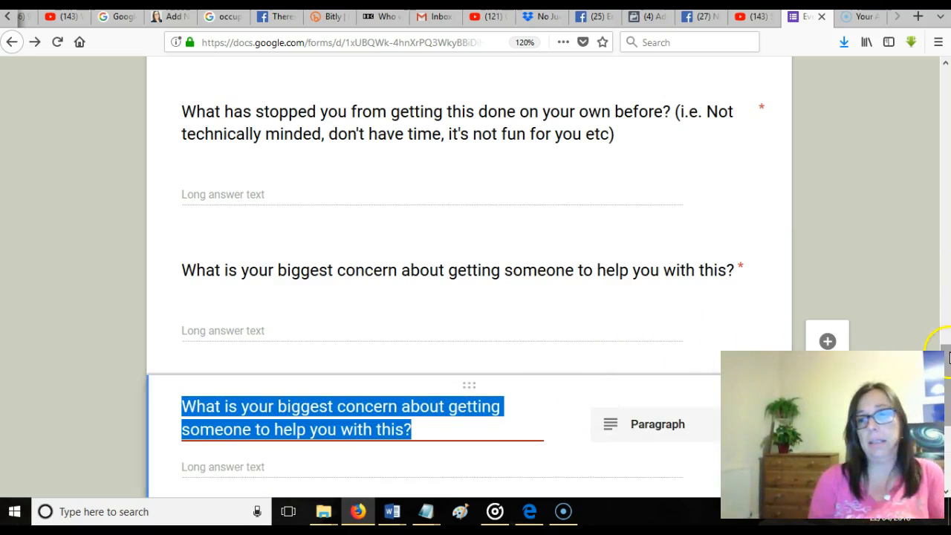
pyautogui.moveTo(946, 364); pyautogui.dragTo(948, 433)
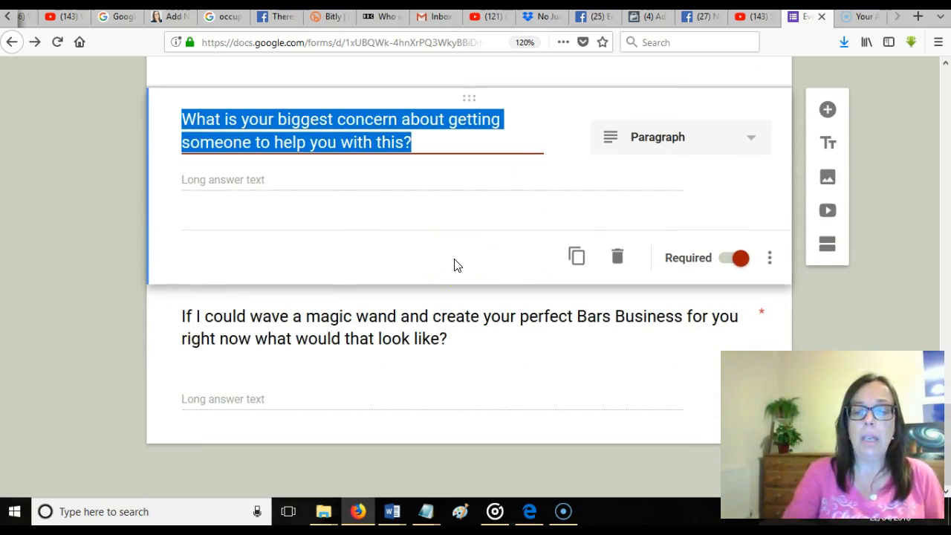
pyautogui.press('BackSpace')
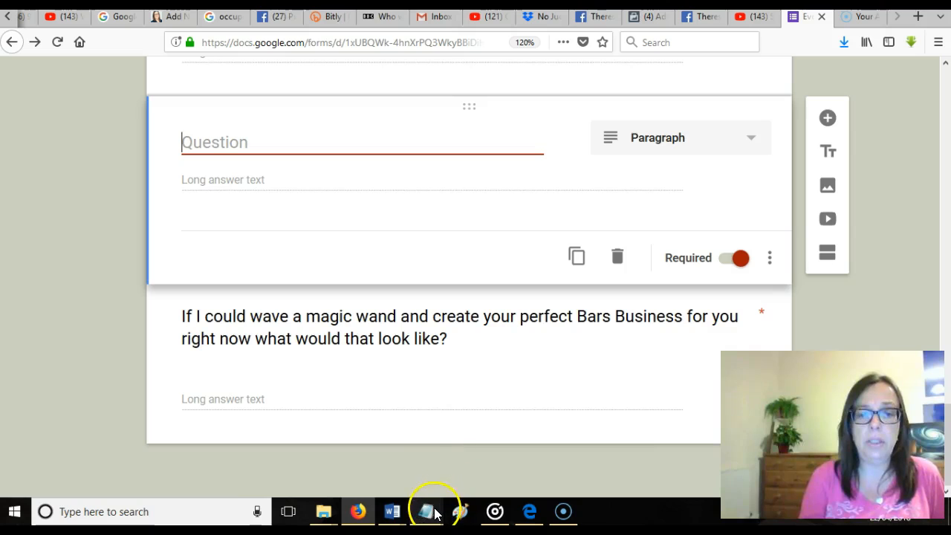
# - Fill the empty question with Notepad question 7, from "If this issue was solved" through "How would your life change?"
pyautogui.moveTo(436, 516)
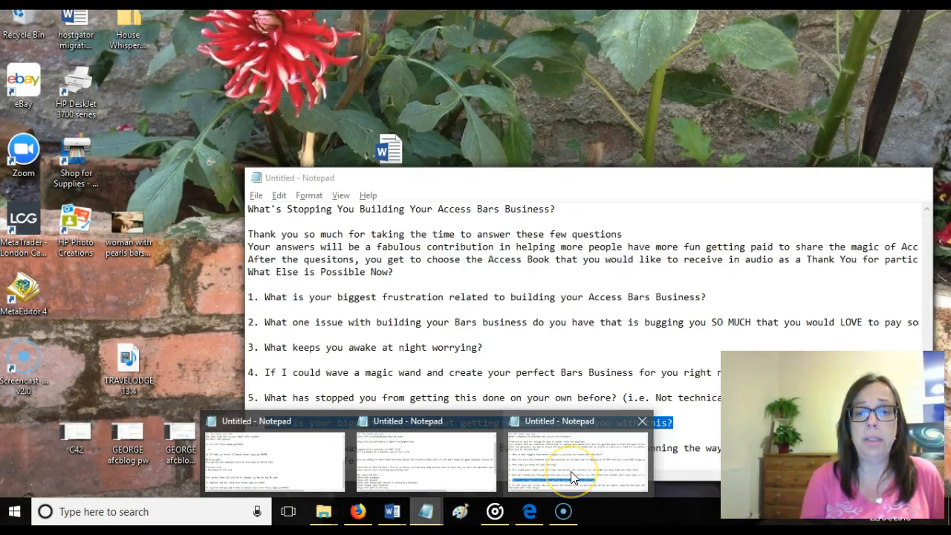
pyautogui.click(572, 476)
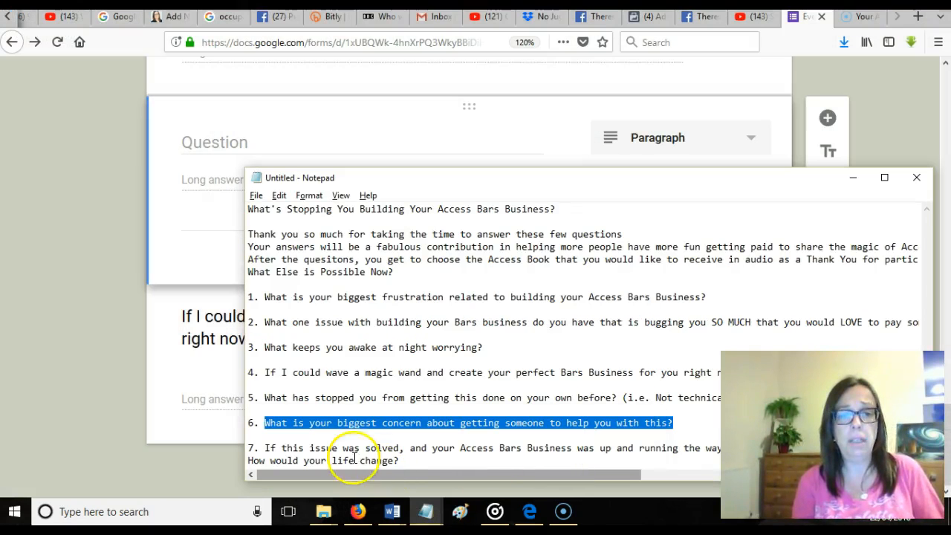
pyautogui.click(353, 458)
pyautogui.moveTo(265, 448); pyautogui.dragTo(369, 460)
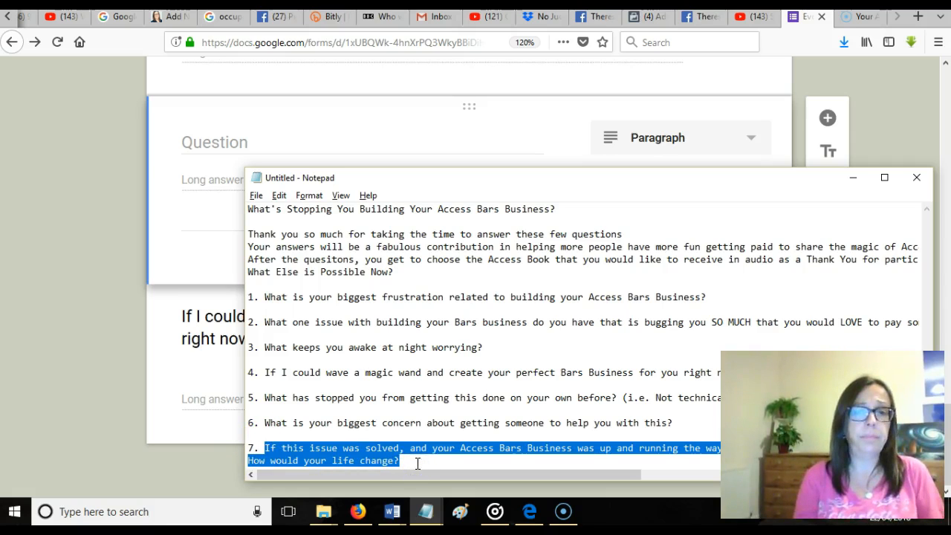
pyautogui.click(186, 140)
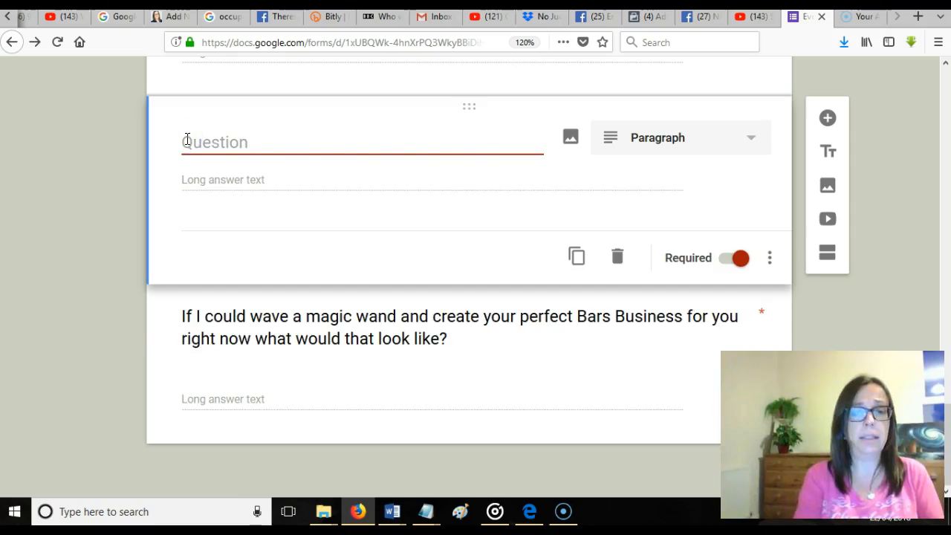
pyautogui.hotkey('ctrl', 'v')
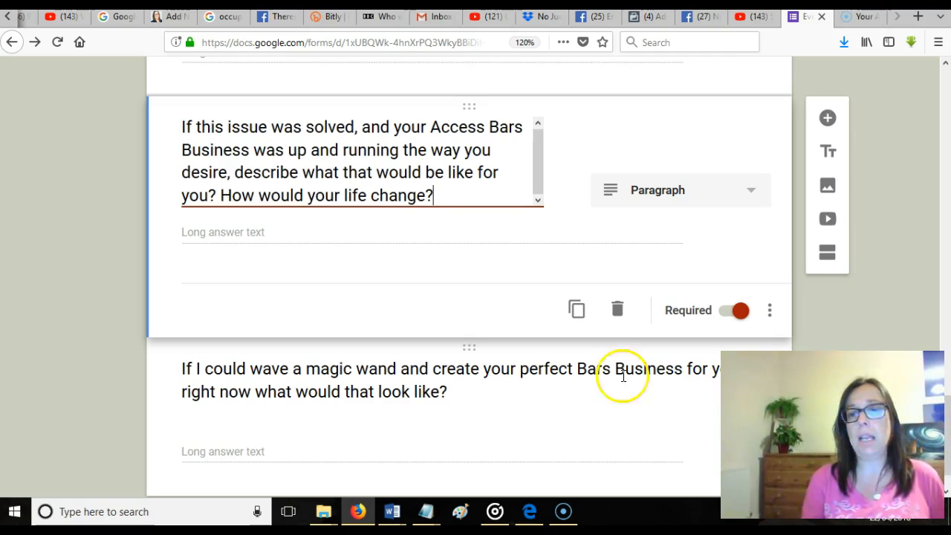
pyautogui.click(473, 280)
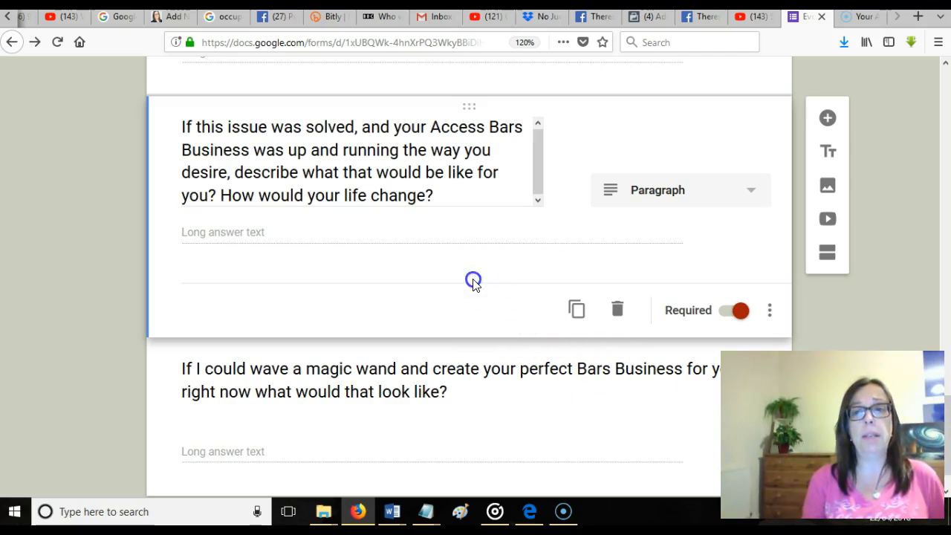
pyautogui.click(500, 248)
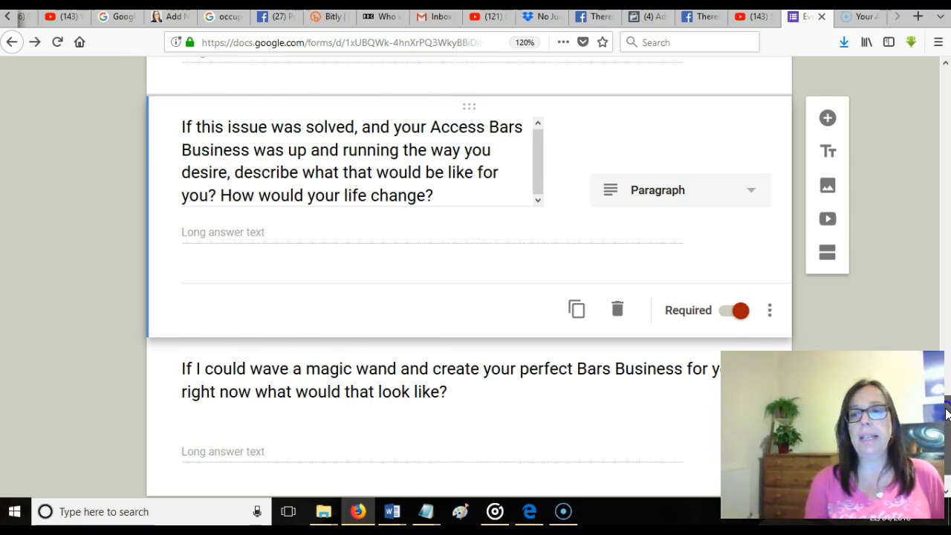
# - Delete the leftover "If I could wave a magic wand" question at the end of the form
pyautogui.scroll(-1, 947, 414)
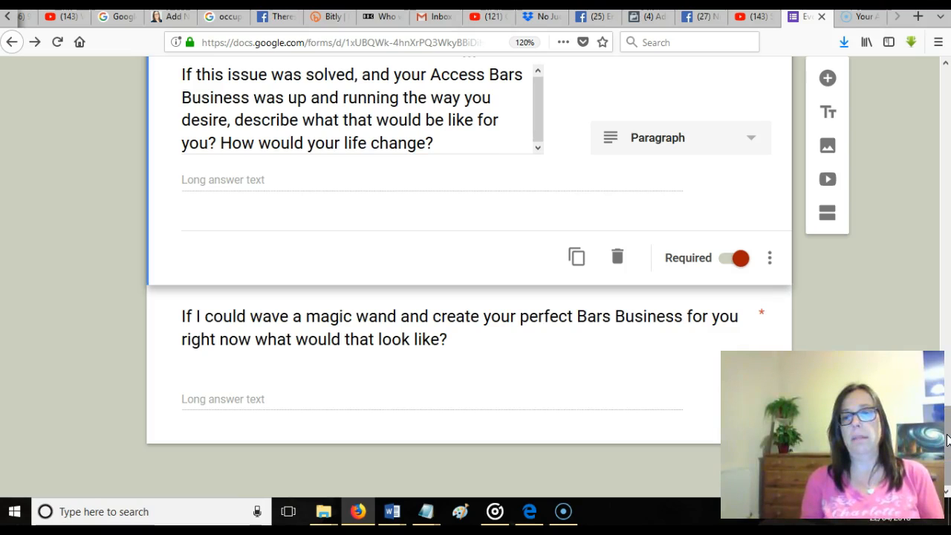
pyautogui.click(619, 371)
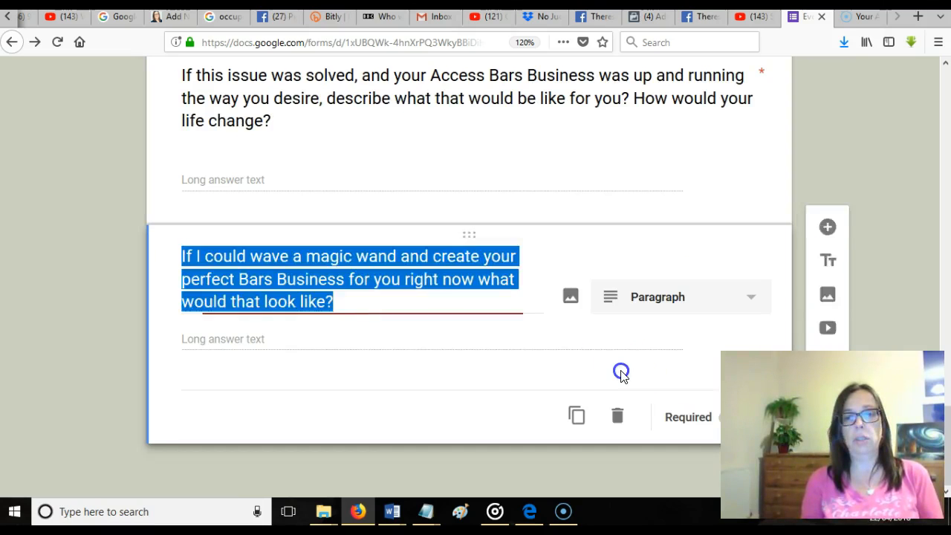
pyautogui.click(617, 418)
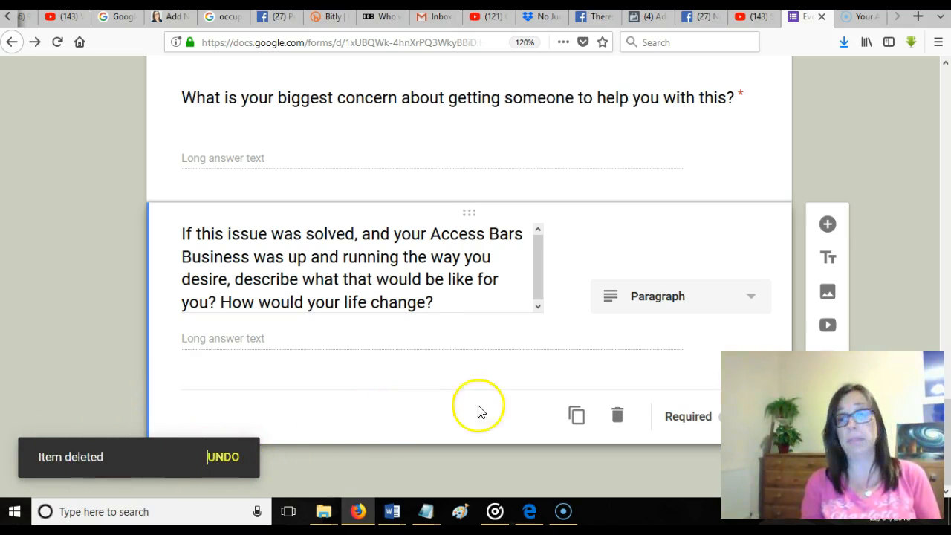
pyautogui.moveTo(948, 425); pyautogui.dragTo(950, 282)
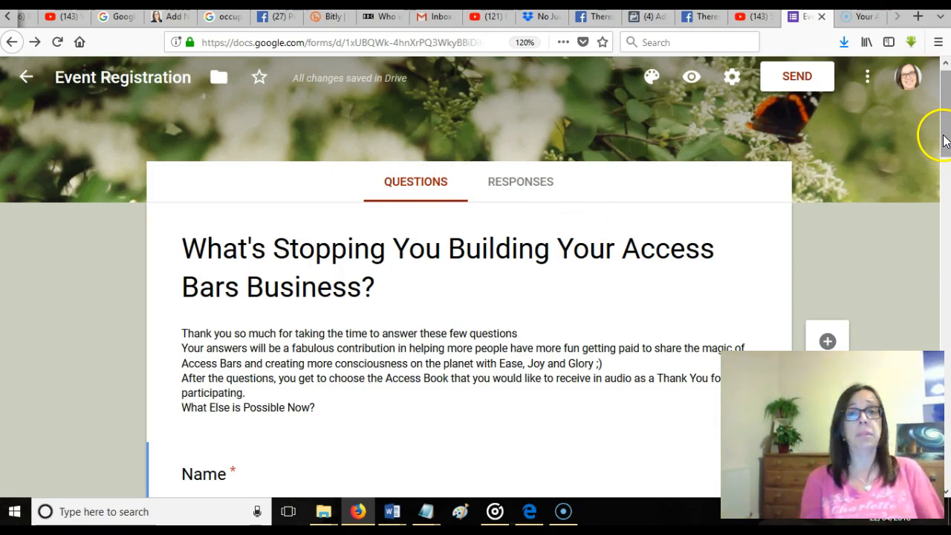
# - Move the Name question from the start of the form to the end, below the "If this issue was solved" question
pyautogui.moveTo(945, 121); pyautogui.dragTo(946, 166)
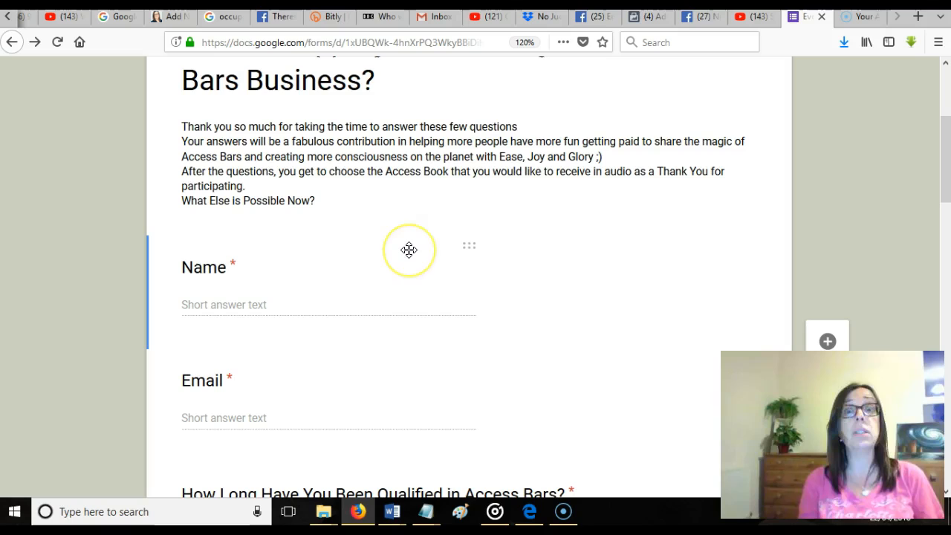
pyautogui.click(469, 247)
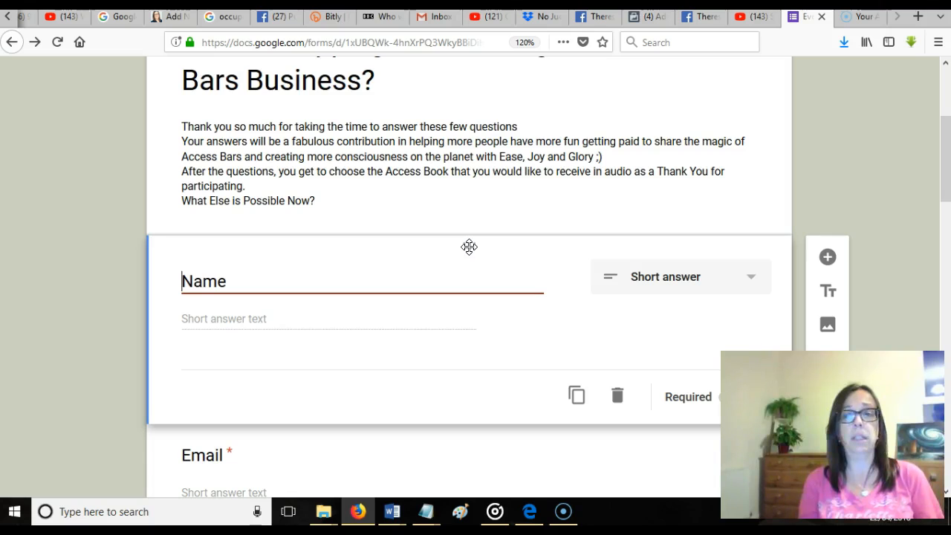
pyautogui.moveTo(468, 248); pyautogui.dragTo(499, 371)
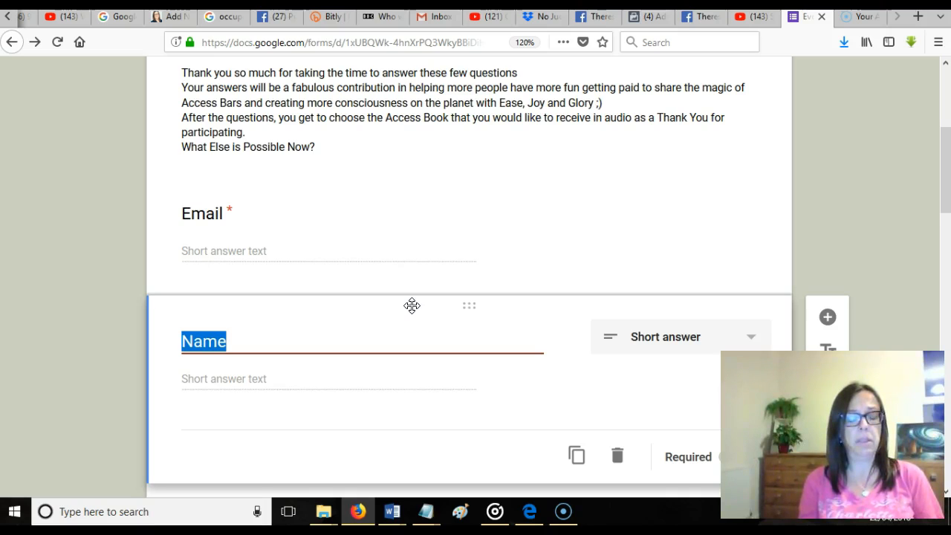
pyautogui.moveTo(412, 305); pyautogui.dragTo(453, 508)
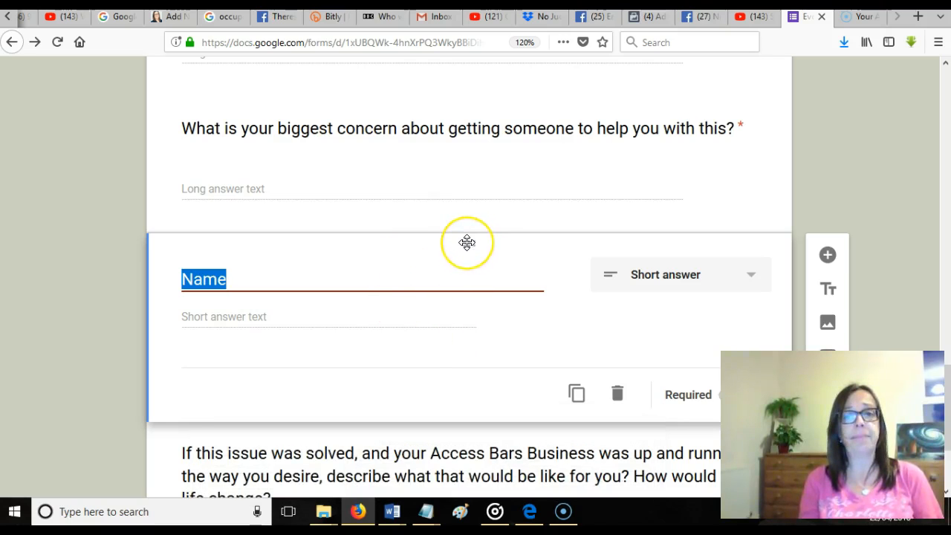
pyautogui.moveTo(466, 242); pyautogui.dragTo(481, 444)
pyautogui.moveTo(469, 519); pyautogui.dragTo(468, 518)
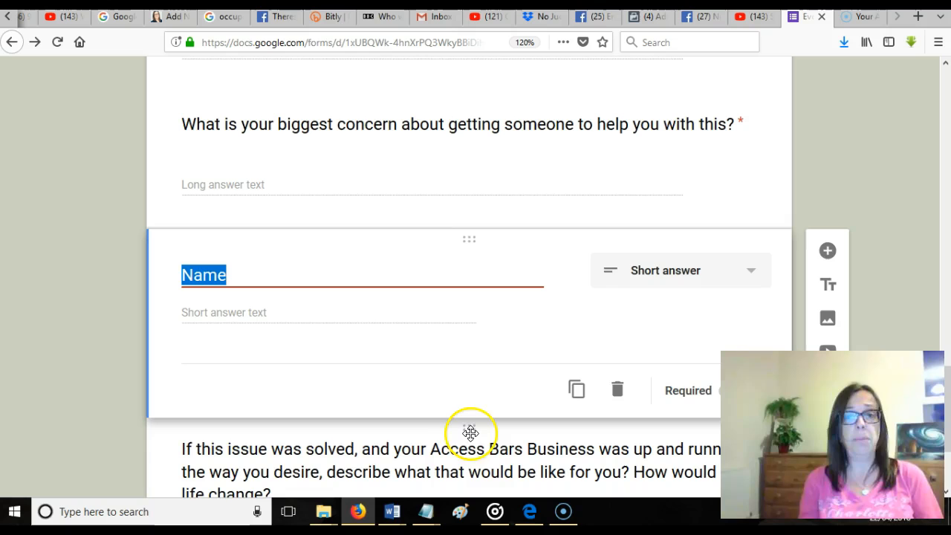
pyautogui.moveTo(463, 430); pyautogui.dragTo(465, 305)
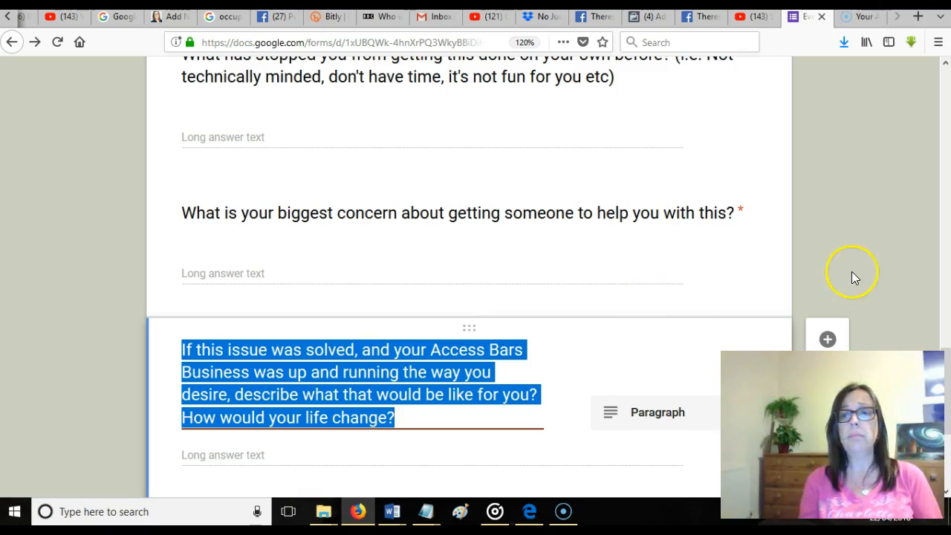
pyautogui.moveTo(947, 392); pyautogui.dragTo(948, 442)
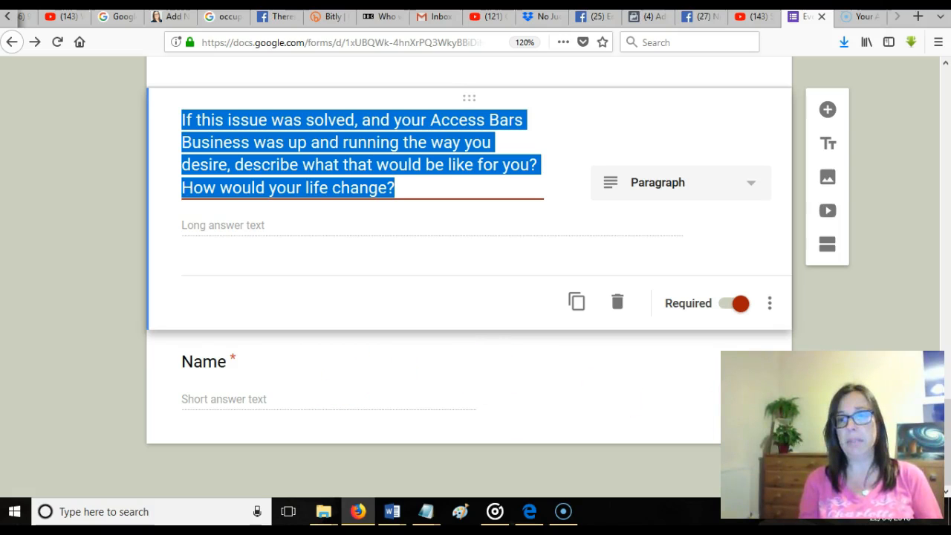
# - Move the Email question to the end of the form, placing it directly after the Name question
pyautogui.moveTo(947, 446); pyautogui.dragTo(946, 159)
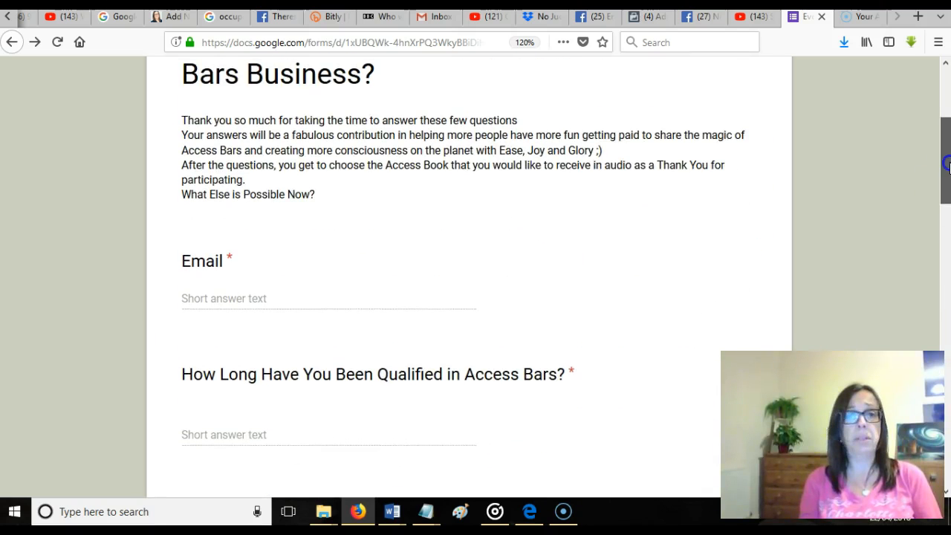
pyautogui.moveTo(467, 244); pyautogui.dragTo(487, 522)
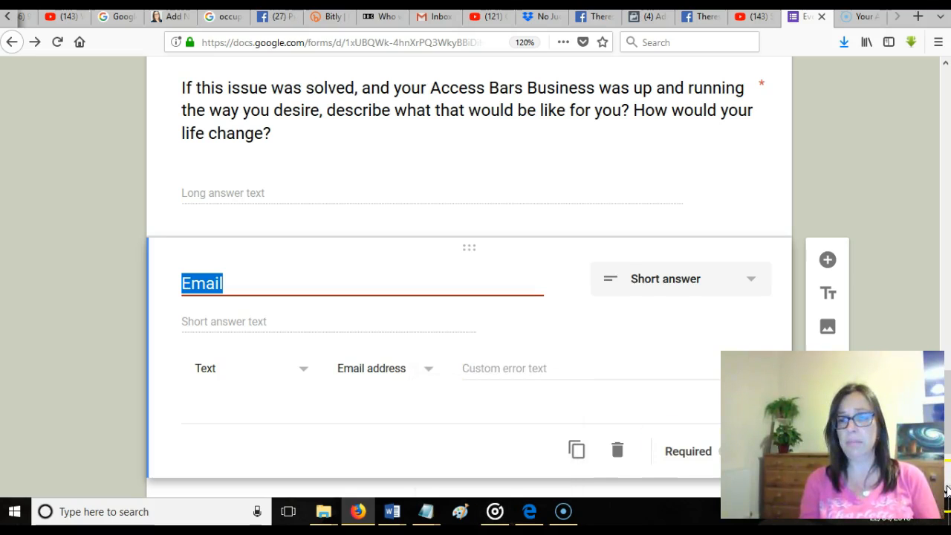
pyautogui.scroll(-3, 946, 490)
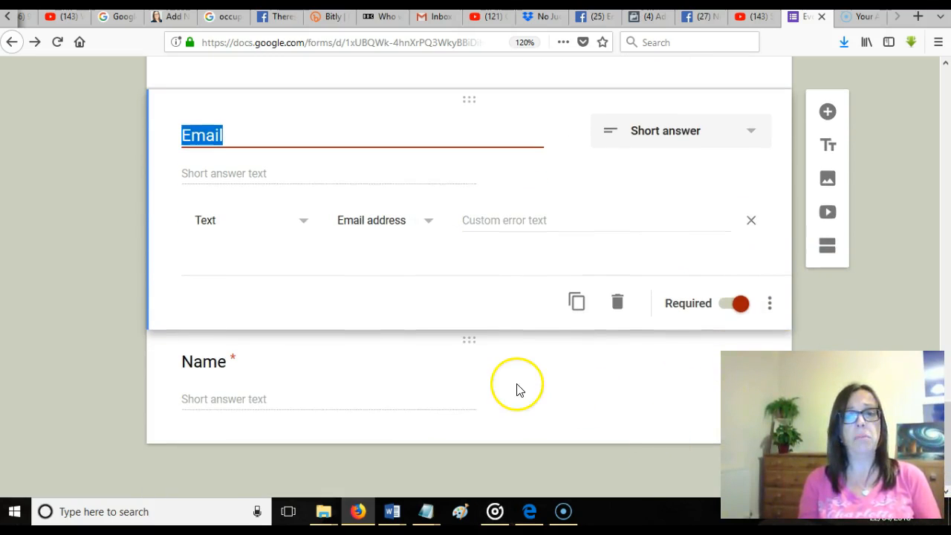
pyautogui.moveTo(473, 341); pyautogui.dragTo(481, 221)
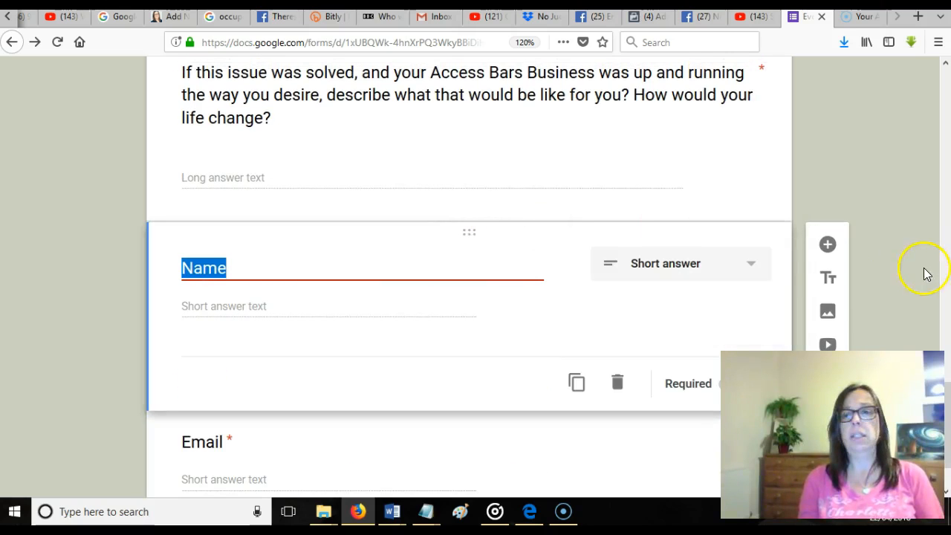
pyautogui.moveTo(946, 422); pyautogui.dragTo(947, 442)
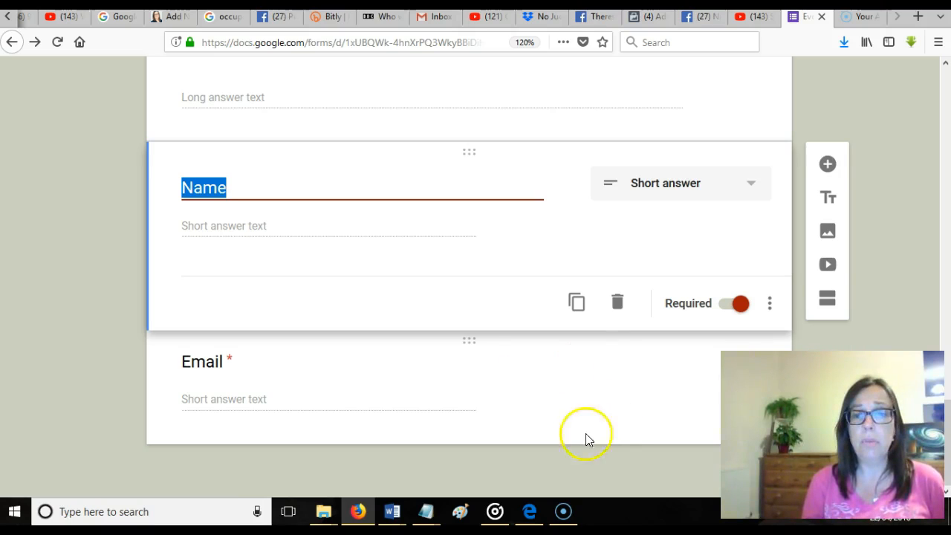
# - Duplicate the Email question and retitle the copy "Which Access Book Would You Like To Receive"
pyautogui.click(506, 399)
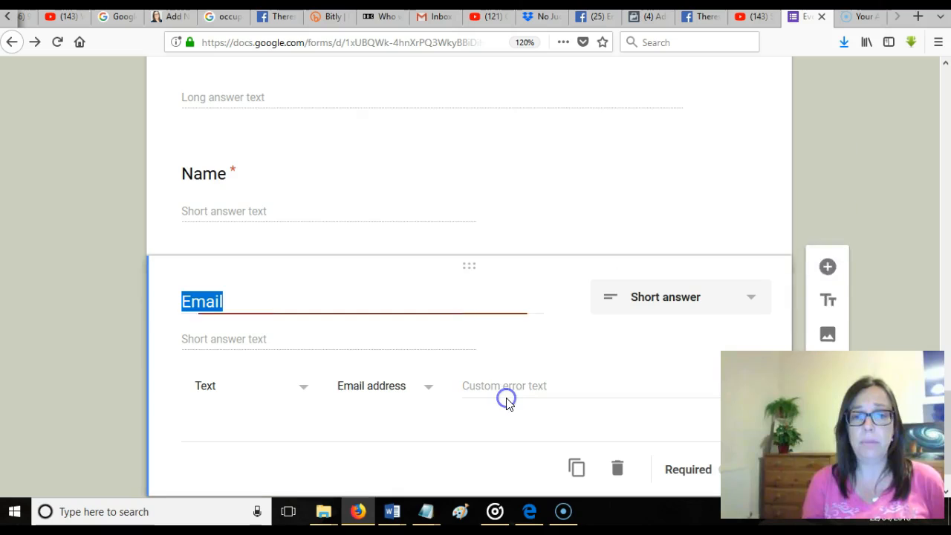
pyautogui.click(576, 470)
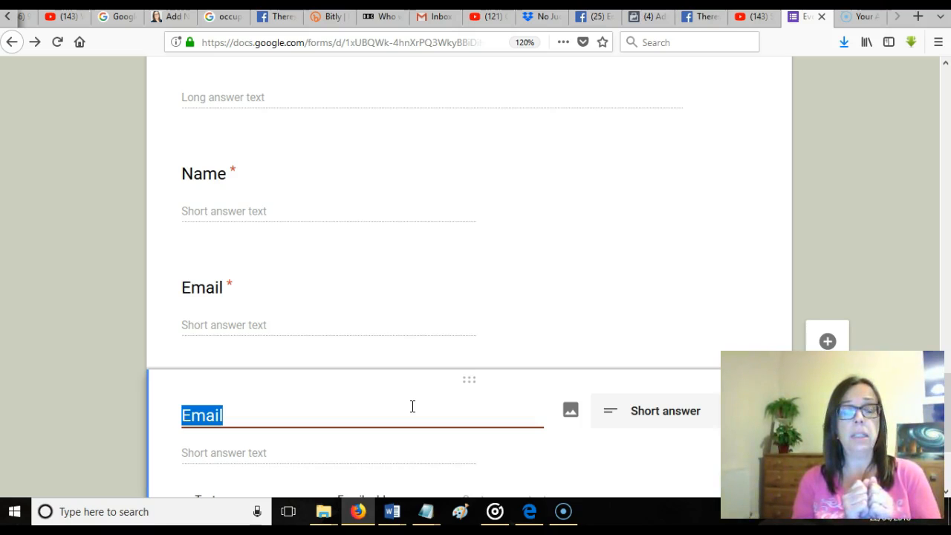
pyautogui.write('Which')
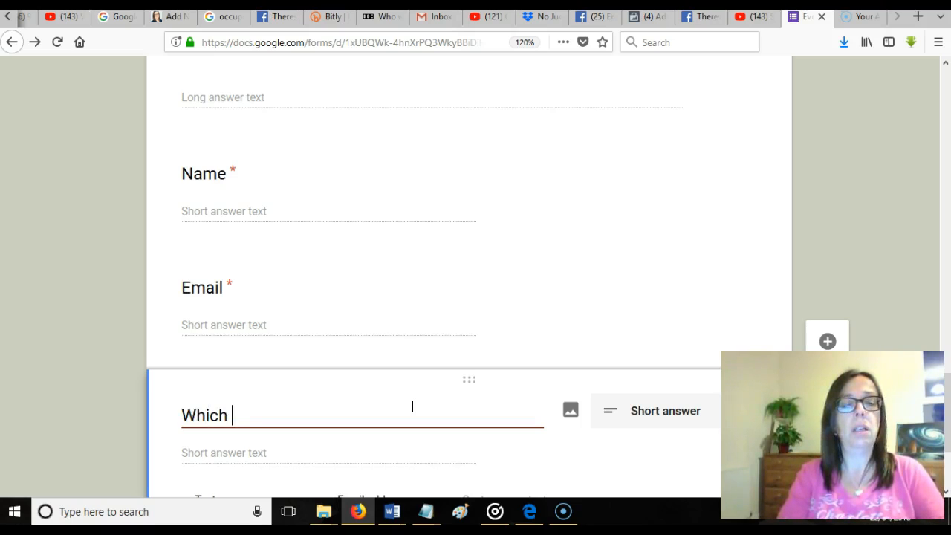
pyautogui.write(' Acc')
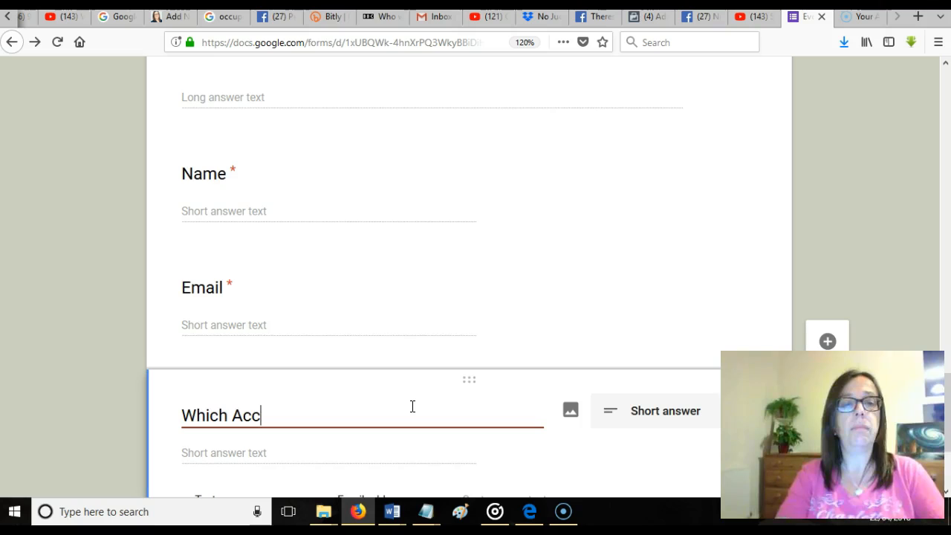
pyautogui.write('ee')
pyautogui.press('BackSpace')
pyautogui.write('ss')
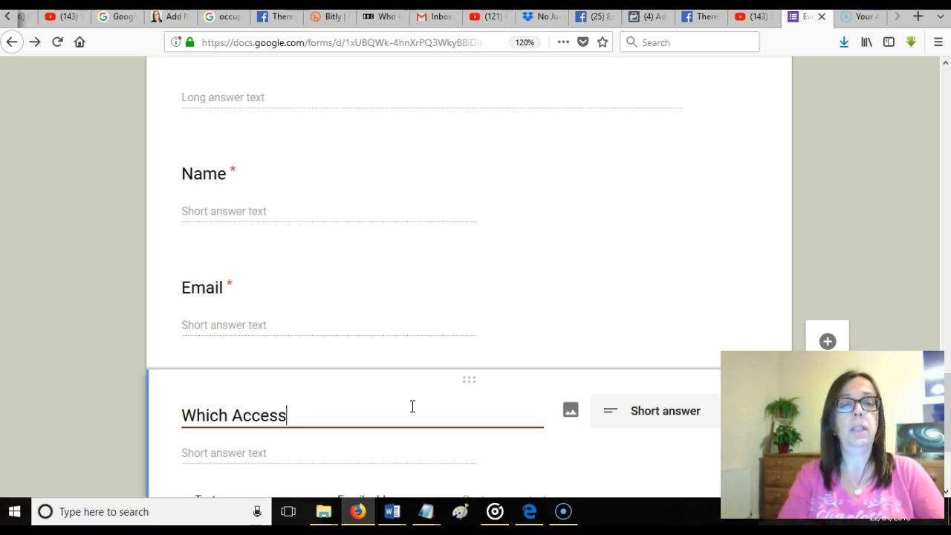
pyautogui.write(' Book Would You L')
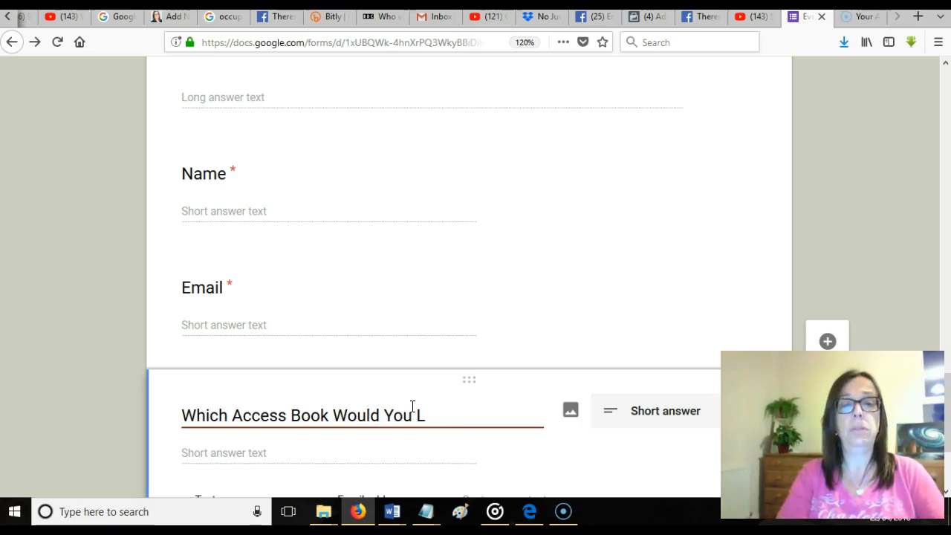
pyautogui.write('ike To Receu')
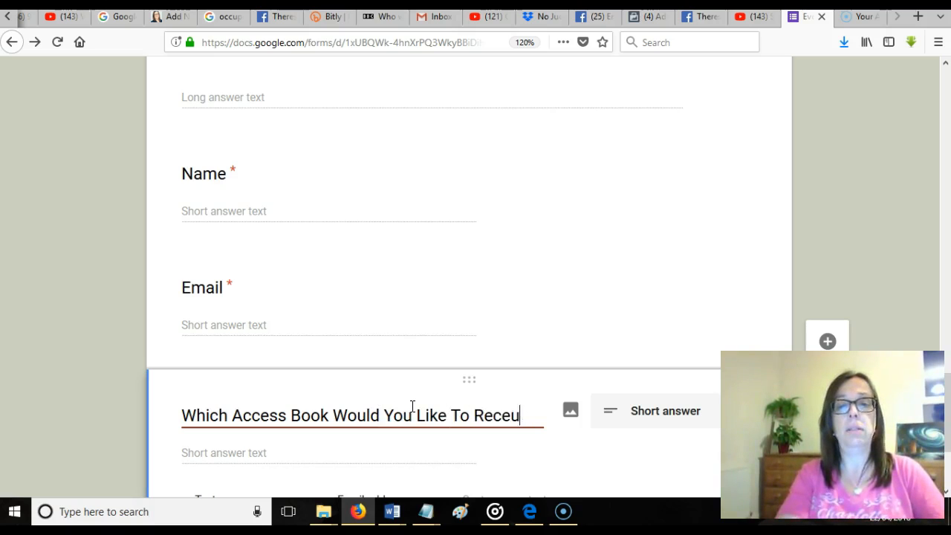
pyautogui.press('BackSpace')
pyautogui.write('ive')
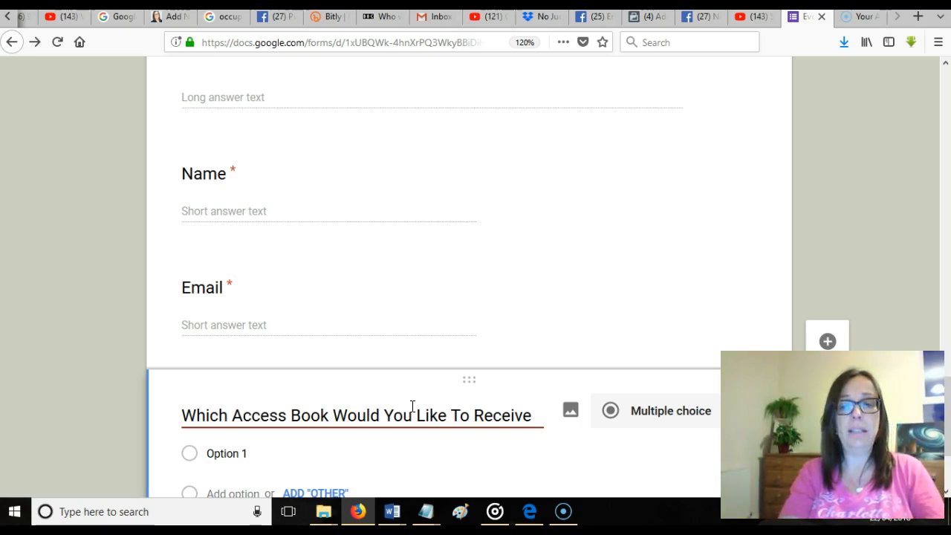
# - Extend the book question's title after "Receive" with "the Audio version of to say Thank You for participating?"
pyautogui.write('on ')
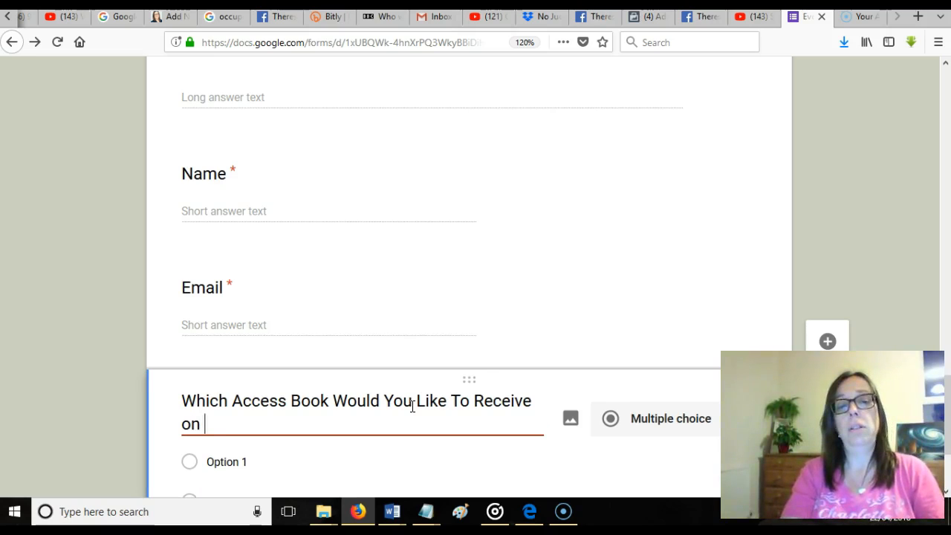
pyautogui.write('Audio')
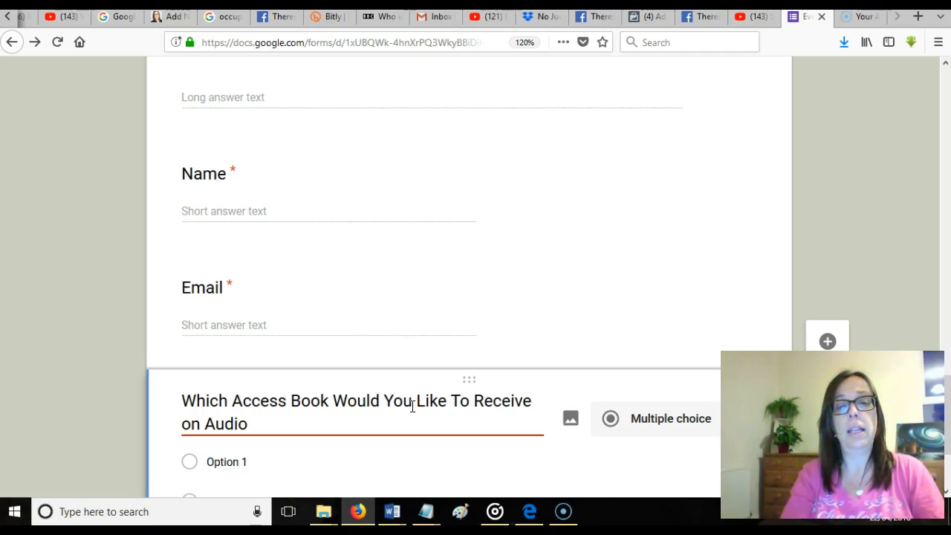
pyautogui.write('version of')
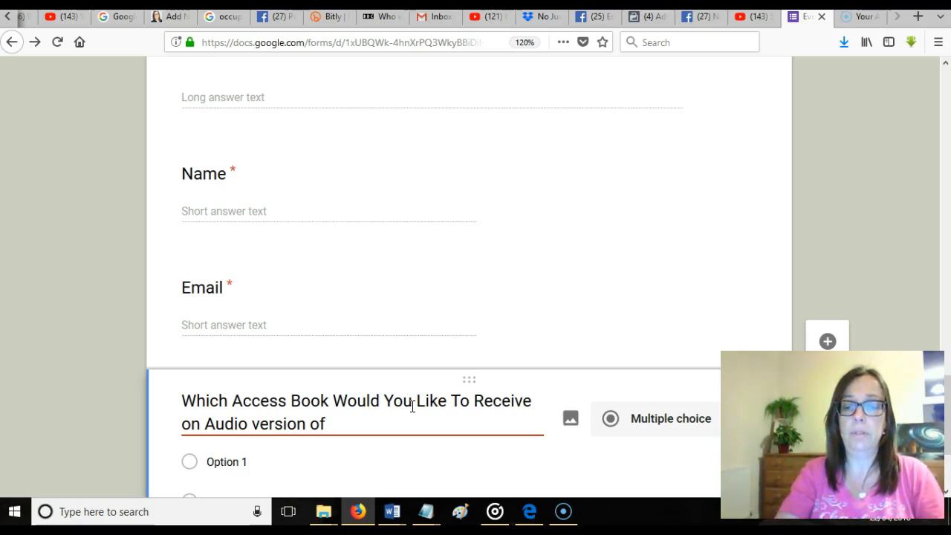
pyautogui.press('Home')
pyautogui.press('Delete')
pyautogui.press('Delete')
pyautogui.press('Delete')
pyautogui.write('the')
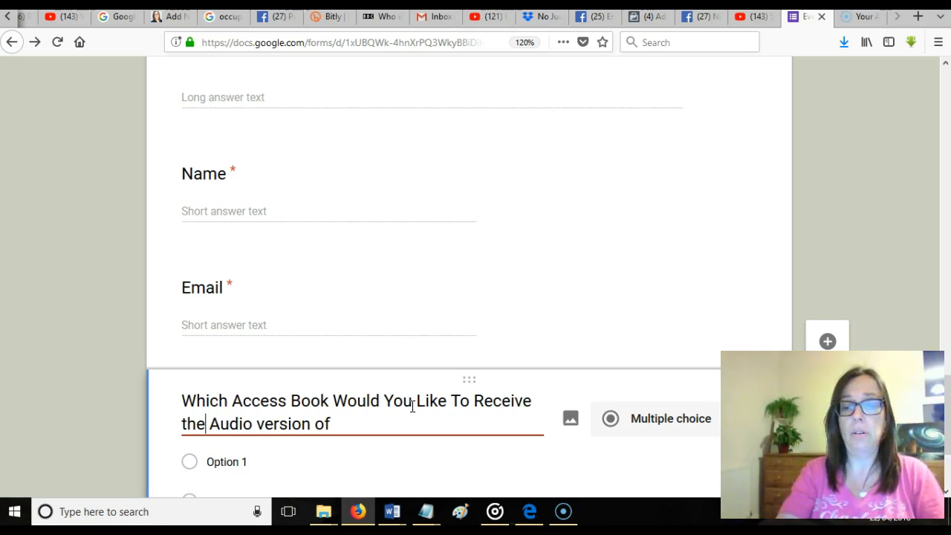
pyautogui.press('End')
pyautogui.write('a')
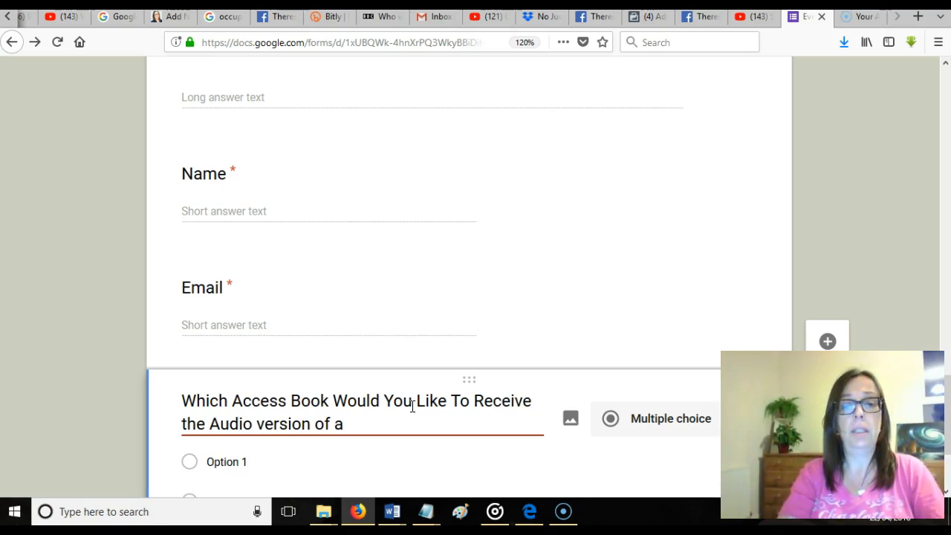
pyautogui.press('BackSpace')
pyautogui.write('t')
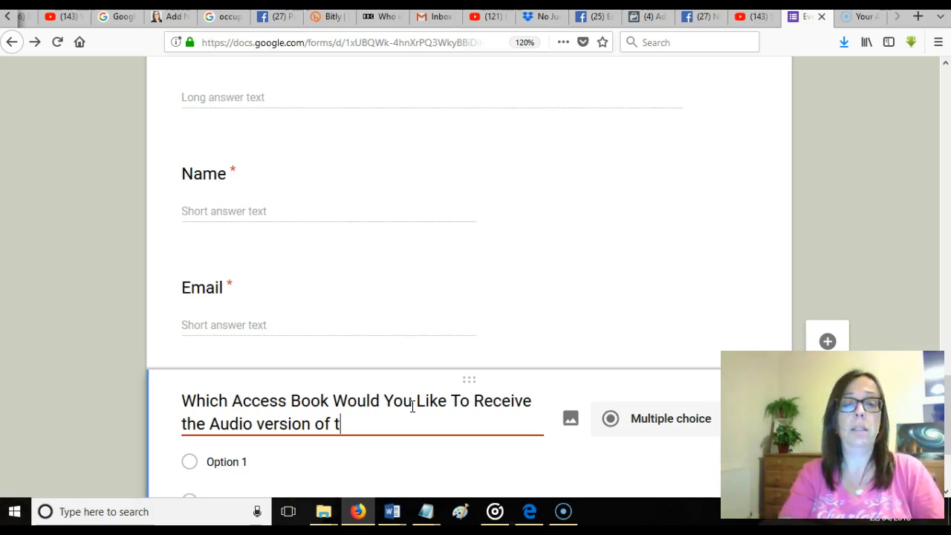
pyautogui.press('BackSpace')
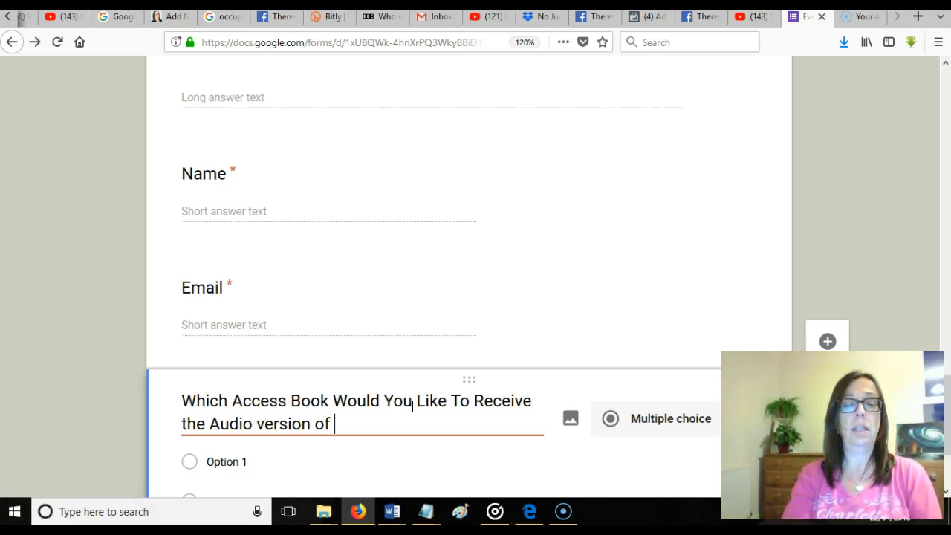
pyautogui.write('to say Thank You f')
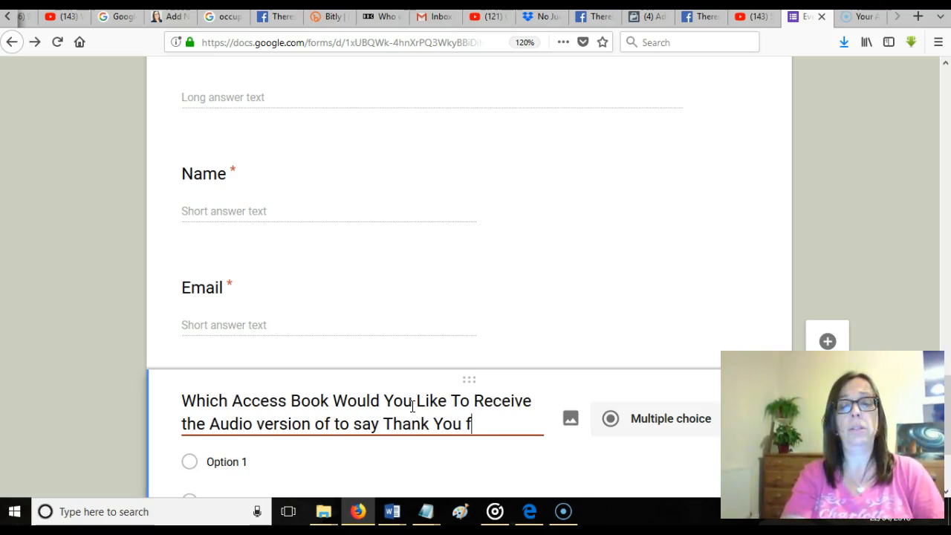
pyautogui.write('or pa')
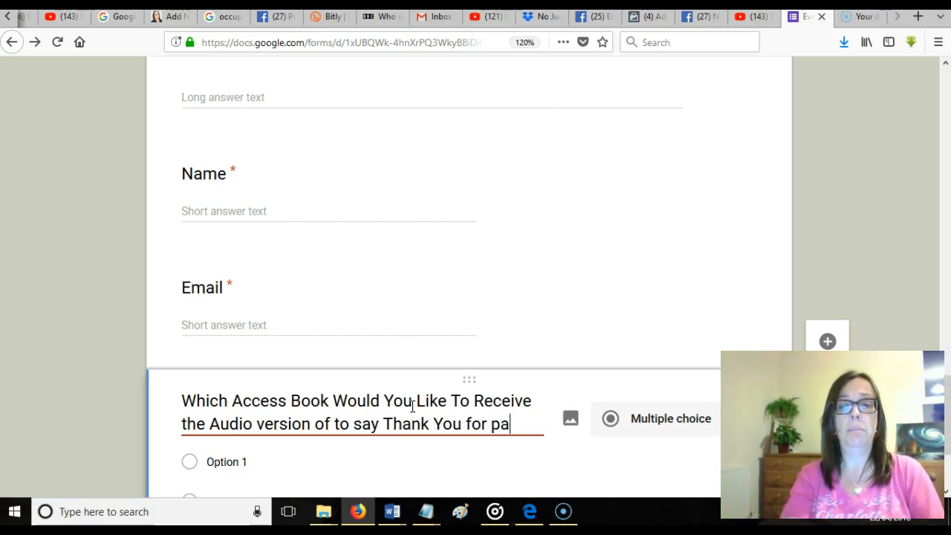
pyautogui.write('rticipati')
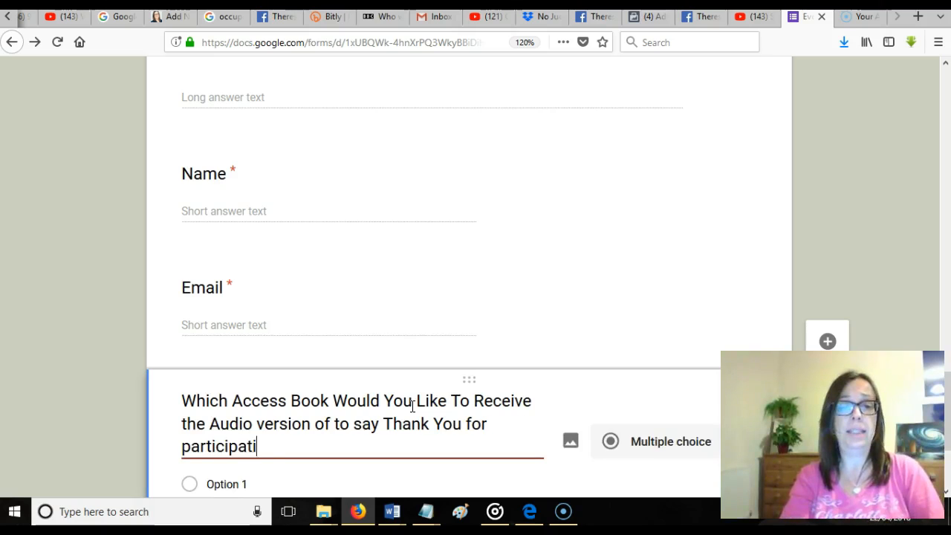
pyautogui.write('ng')
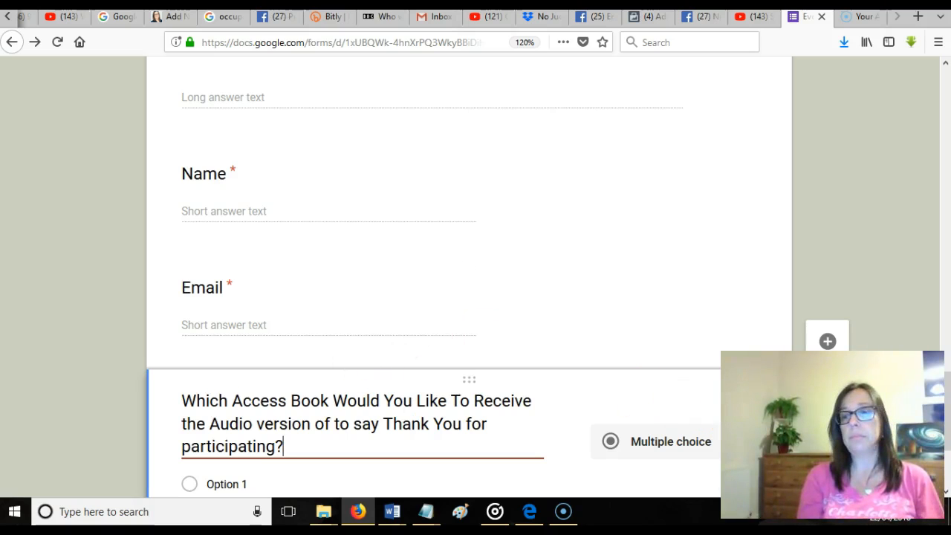
# - Set the question type of the Access book question to Multiple choice
pyautogui.scroll(-3, 945, 401)
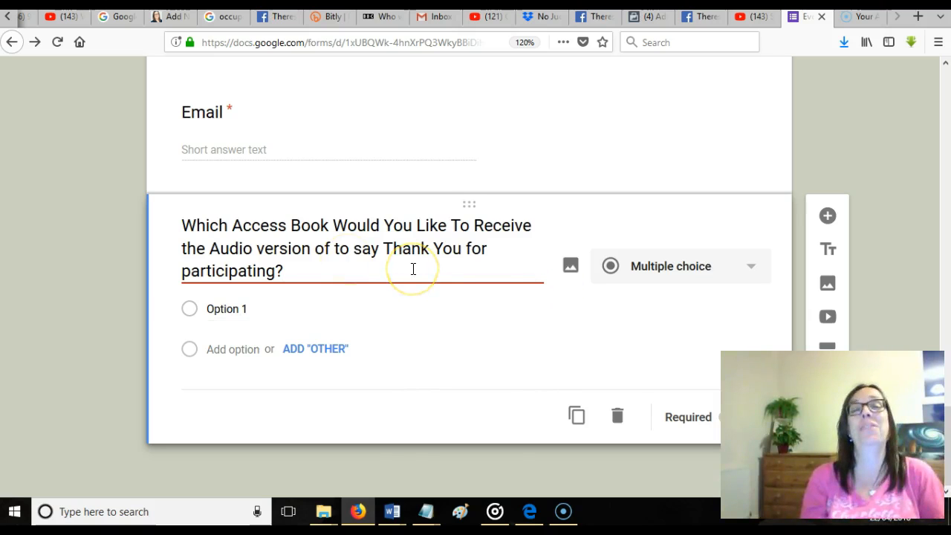
pyautogui.click(753, 271)
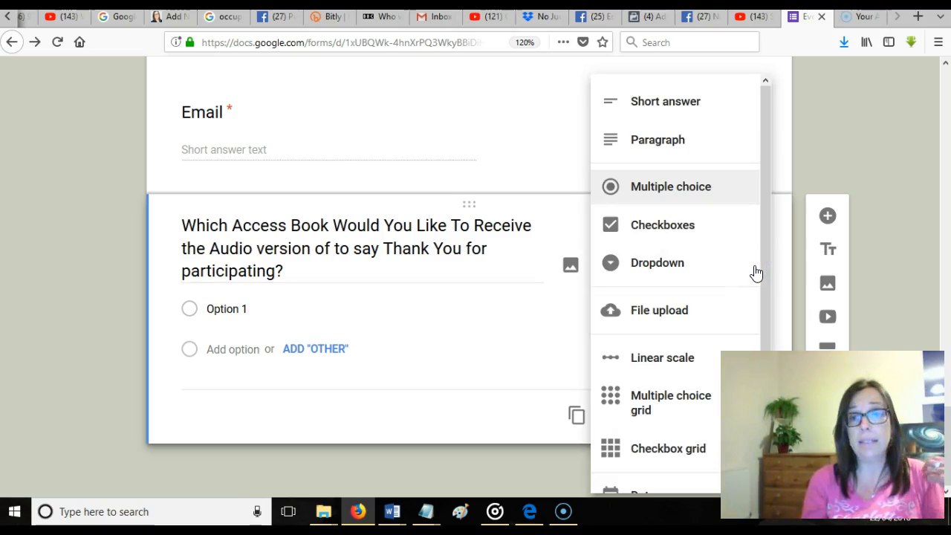
pyautogui.click(684, 188)
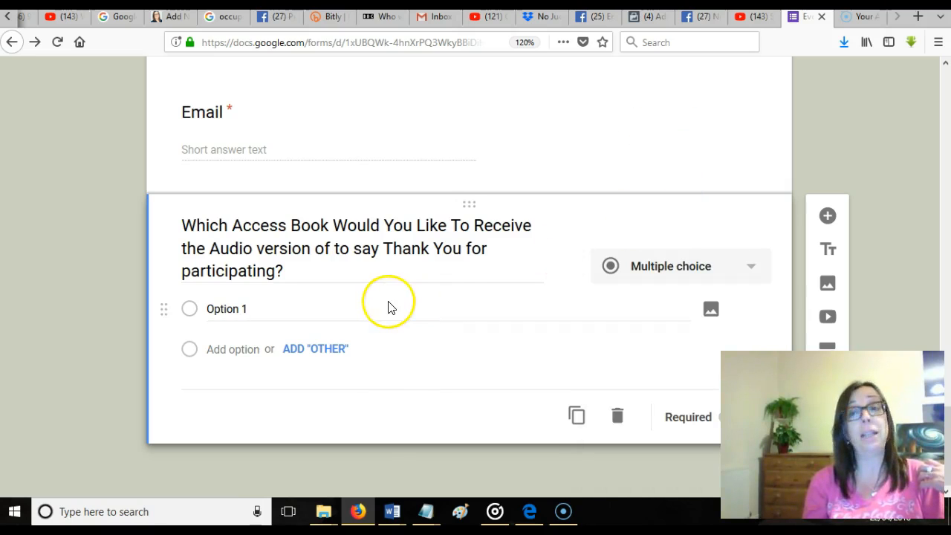
# - Replace the text of the book question's first option with "Being You, Changing The World"
pyautogui.click(260, 308)
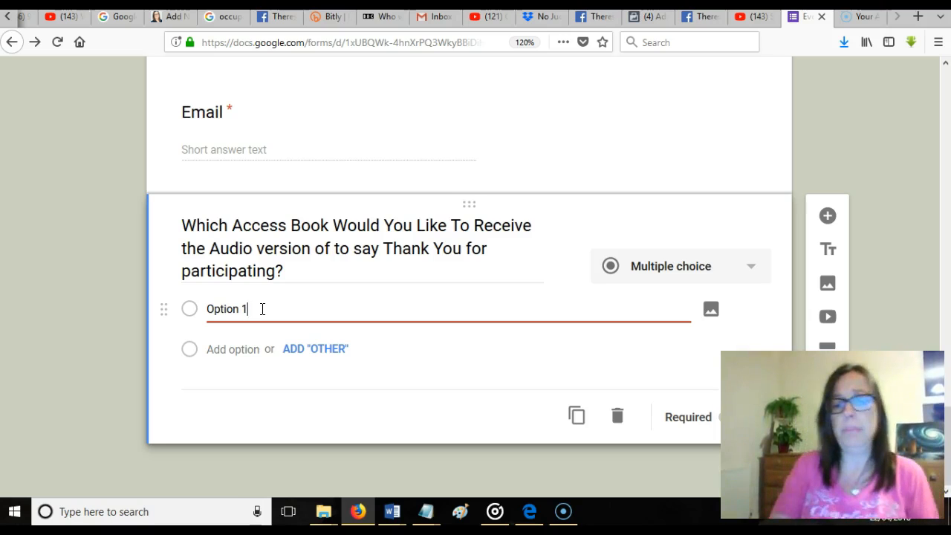
pyautogui.press('BackSpace')
pyautogui.press('BackSpace')
pyautogui.press('BackSpace')
pyautogui.press('BackSpace')
pyautogui.press('BackSpace')
pyautogui.press('BackSpace')
pyautogui.press('BackSpace')
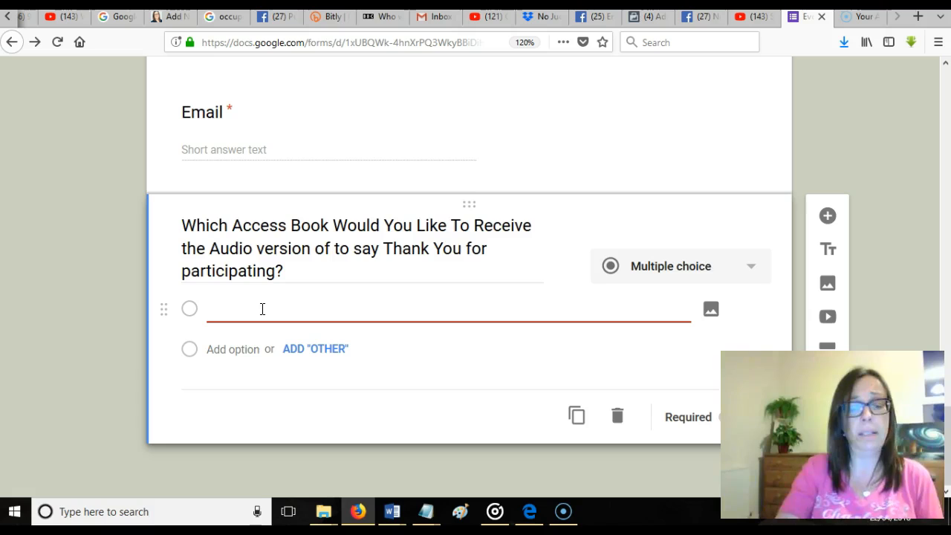
pyautogui.write('B')
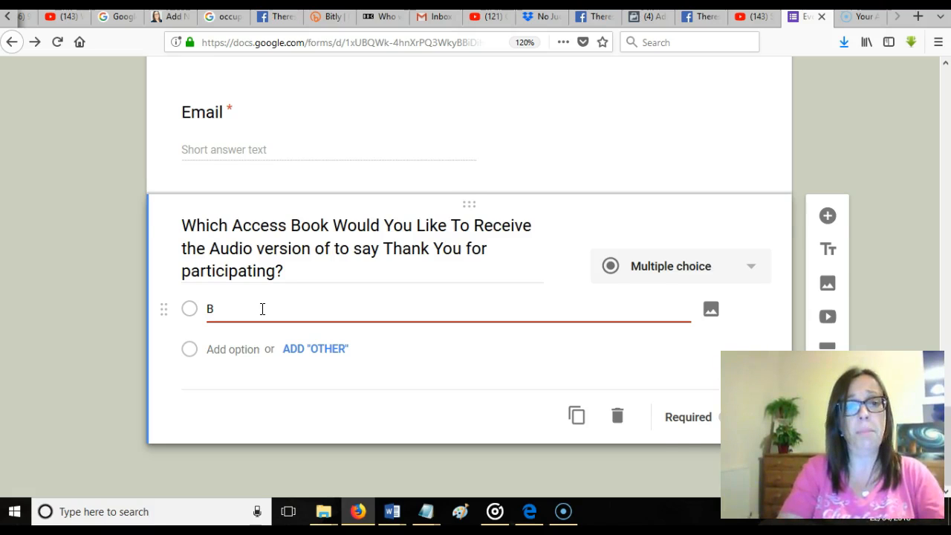
pyautogui.write('eing You, Changing ')
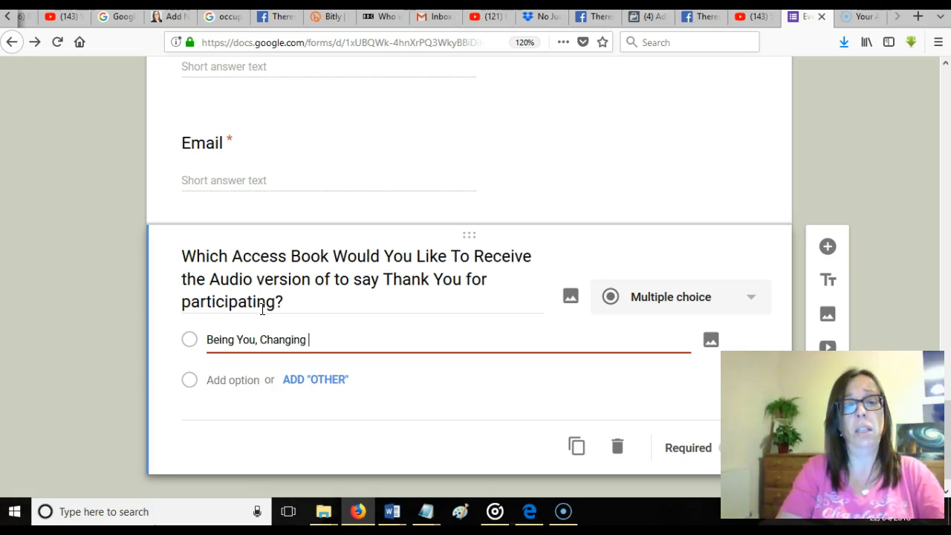
pyautogui.write('The Work')
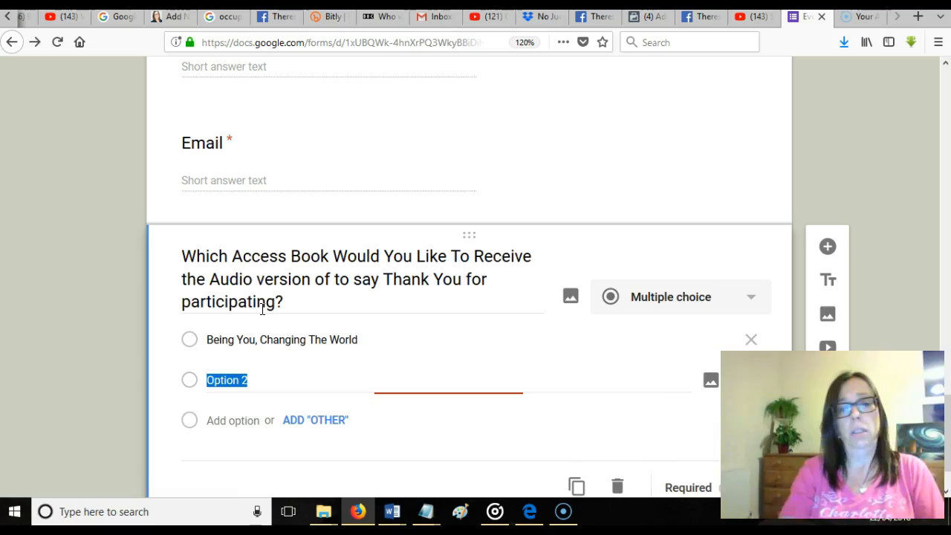
# - Add a second option to the book question reading "Would You Teach A Fish to Climb A Tree?"
pyautogui.press('Return')
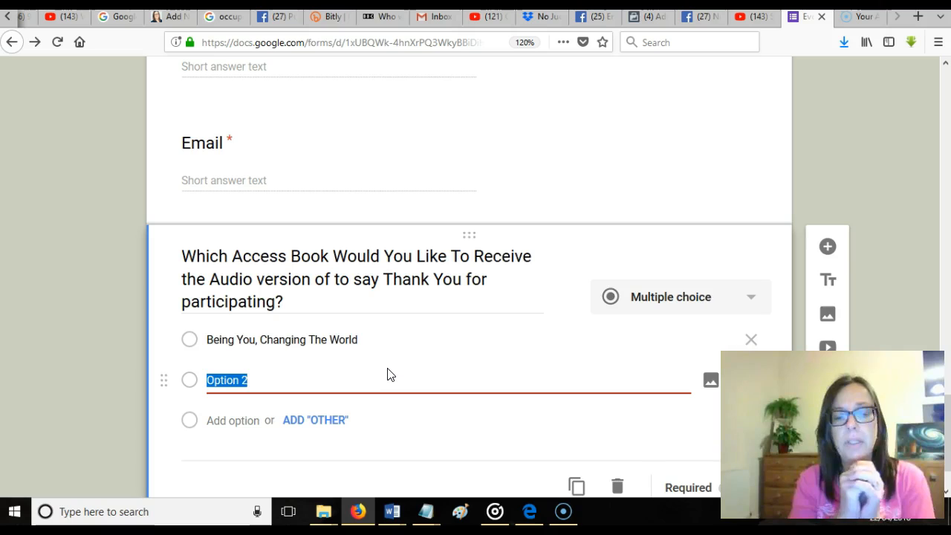
pyautogui.write('W')
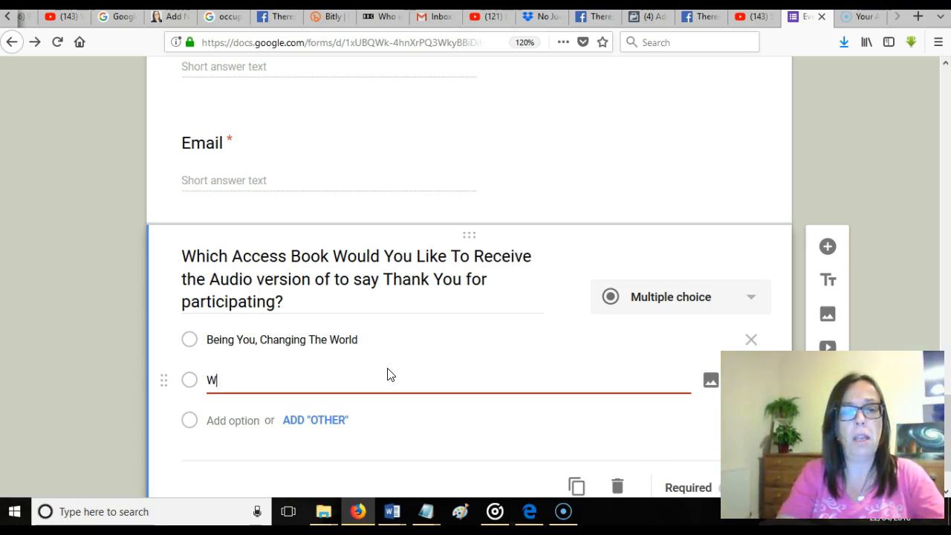
pyautogui.write('ould You Teach A Fish')
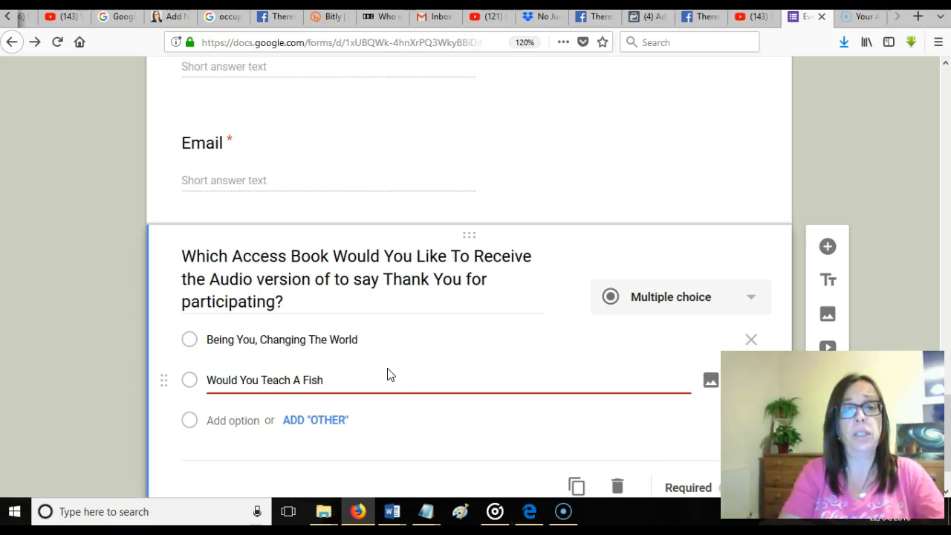
pyautogui.write(' to Clim')
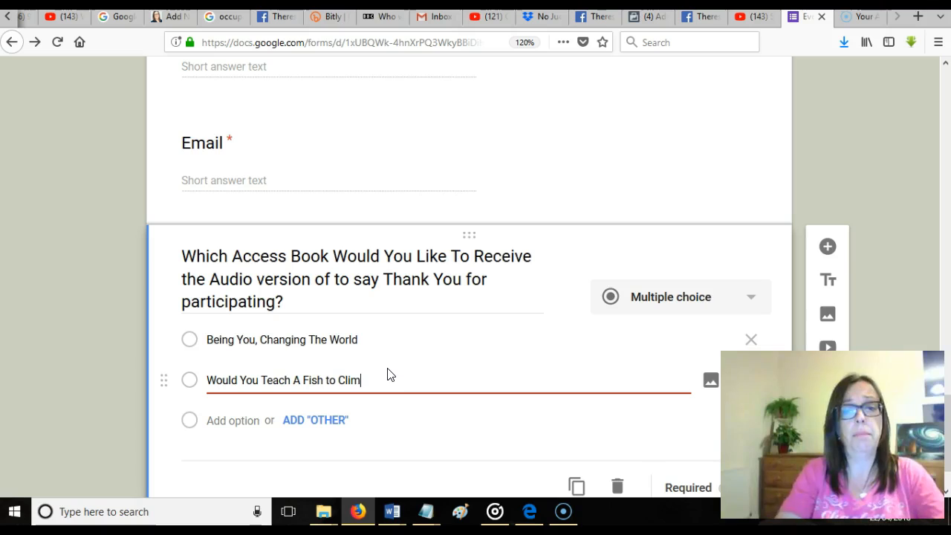
pyautogui.write('b A Tree')
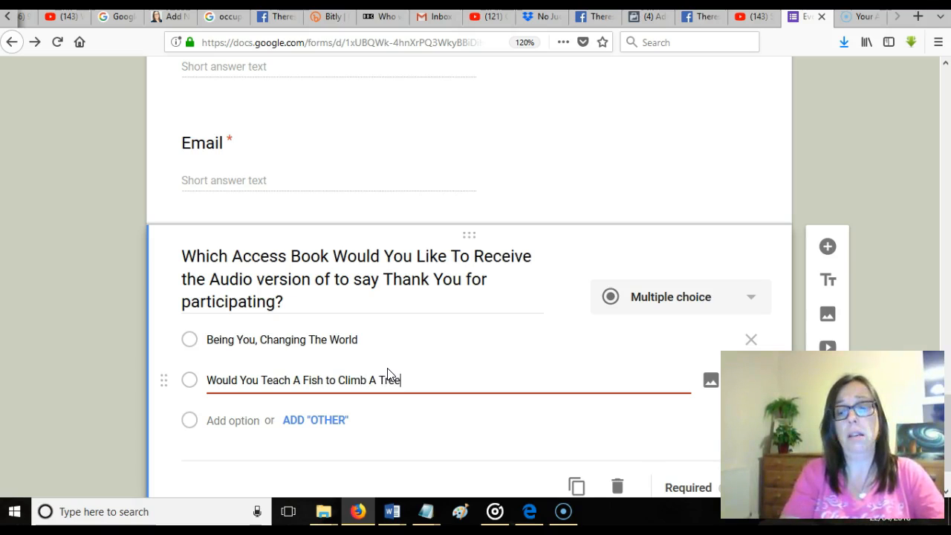
pyautogui.write('?')
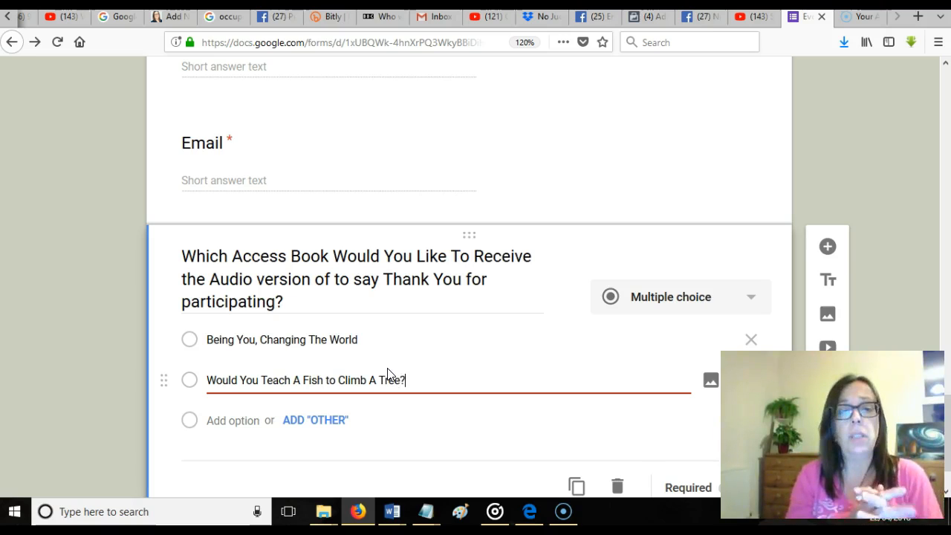
# - Add a third option to the book question reading "The Place by Gary Douglas"
pyautogui.press('Return')
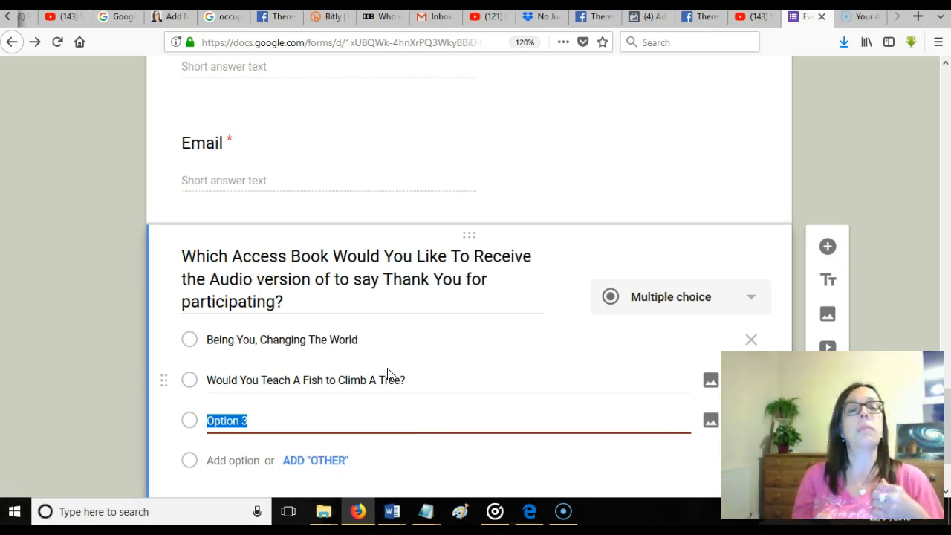
pyautogui.write('The Place')
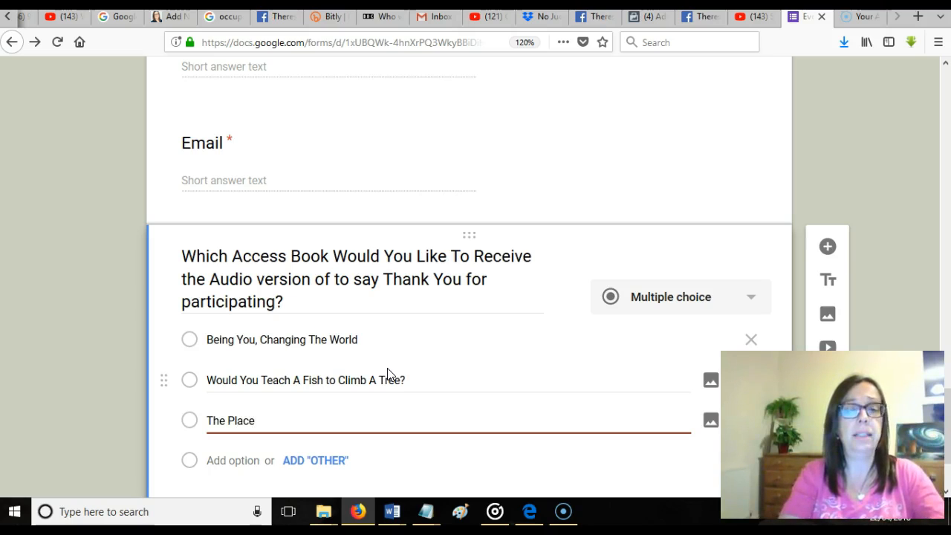
pyautogui.write(' by G')
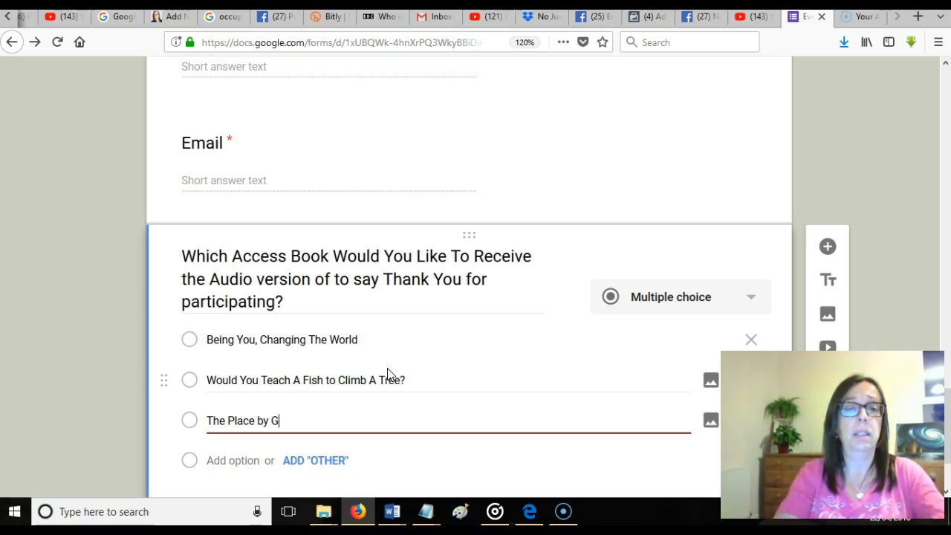
pyautogui.write('ary Douglas')
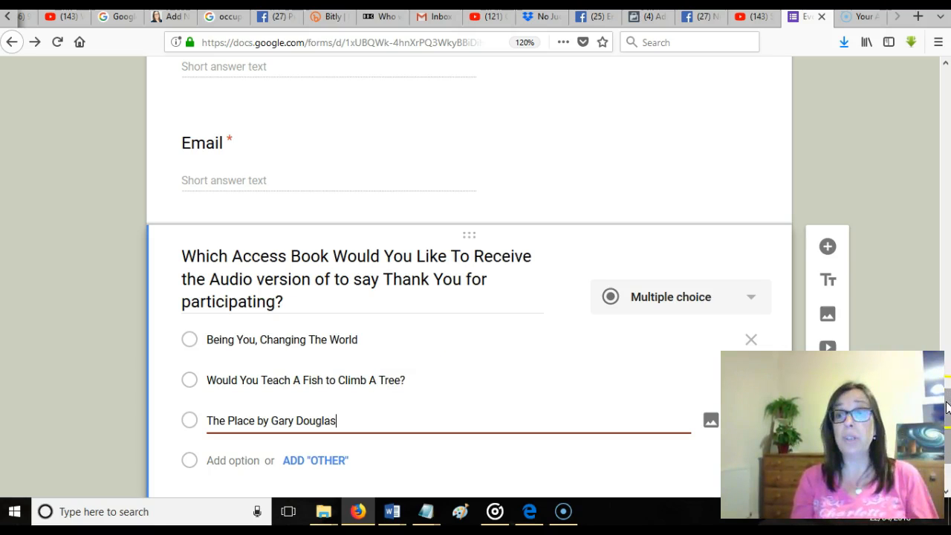
# - Add a new section at the end of the form, after the book question
pyautogui.moveTo(946, 407); pyautogui.dragTo(947, 459)
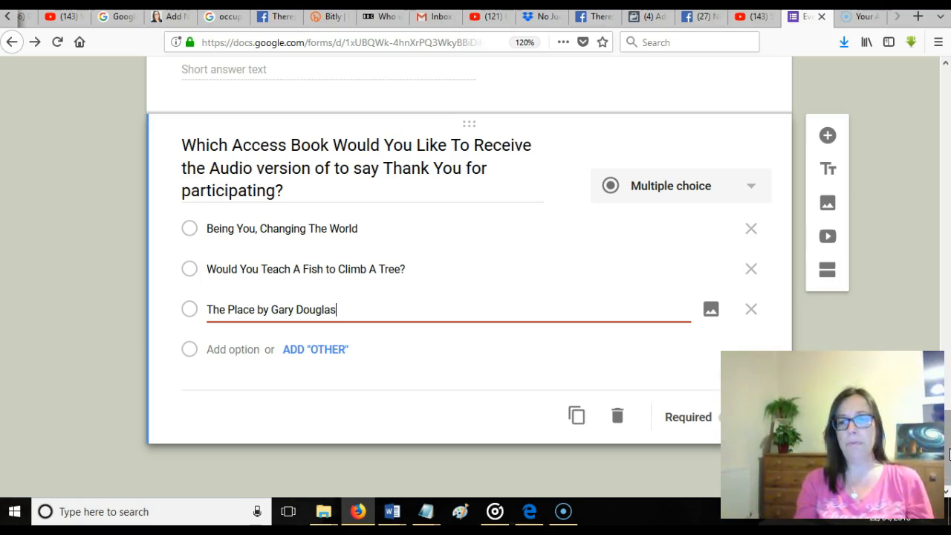
pyautogui.scroll(3, 336, 341)
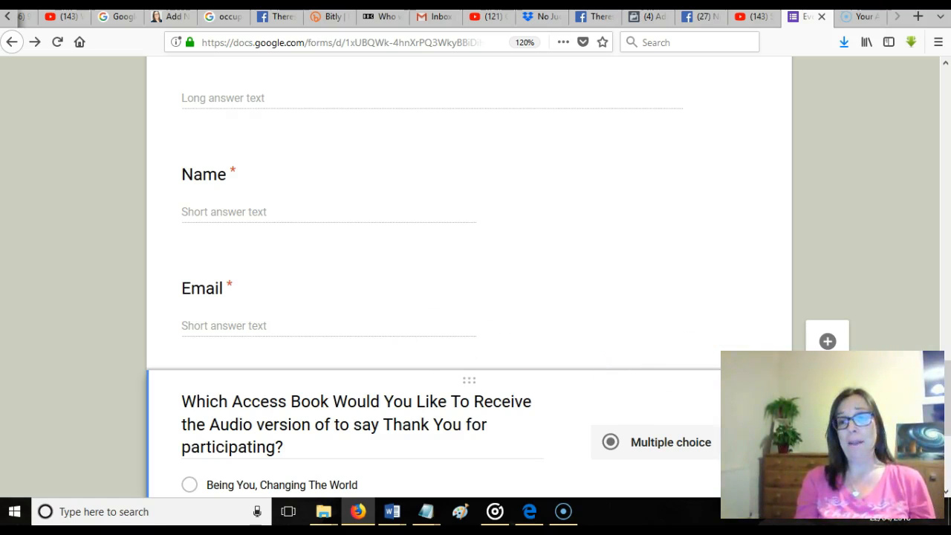
pyautogui.scroll(-3, 817, 364)
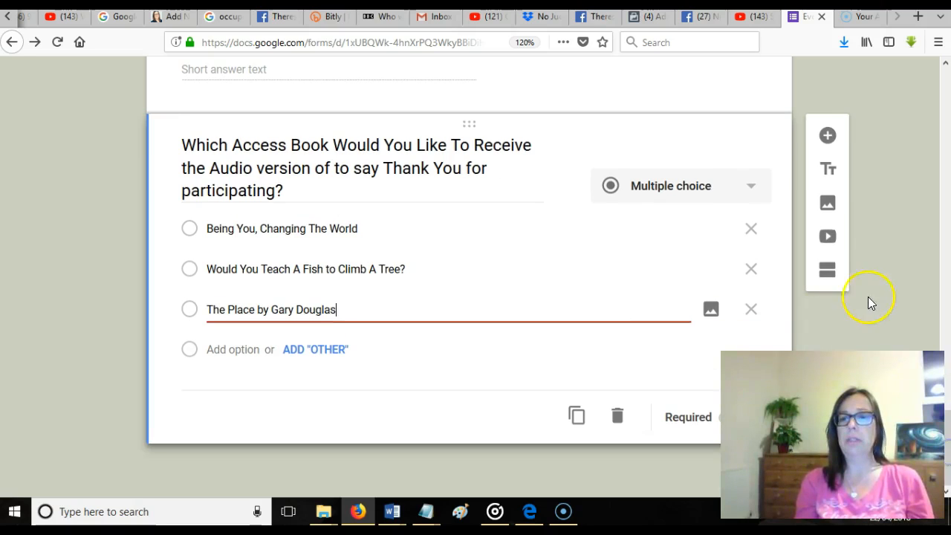
pyautogui.click(827, 274)
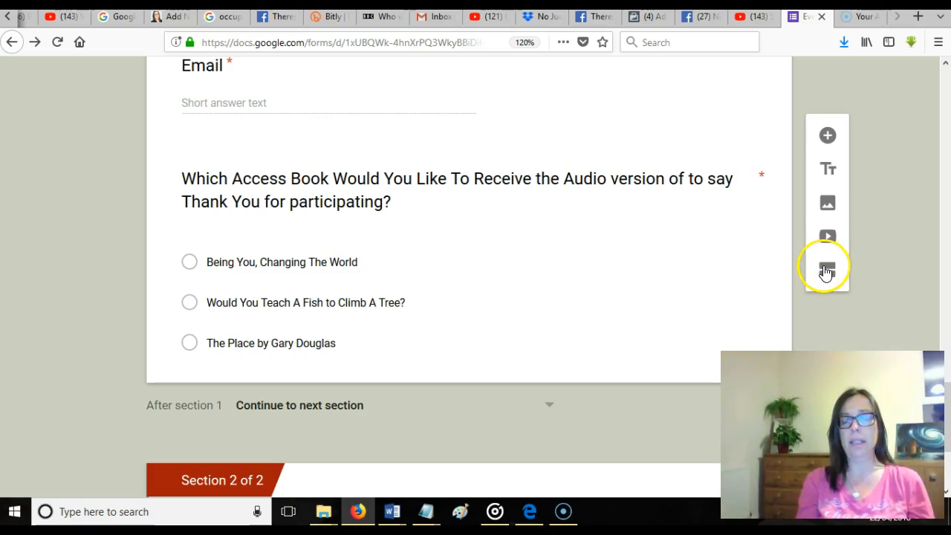
pyautogui.scroll(-3, 824, 272)
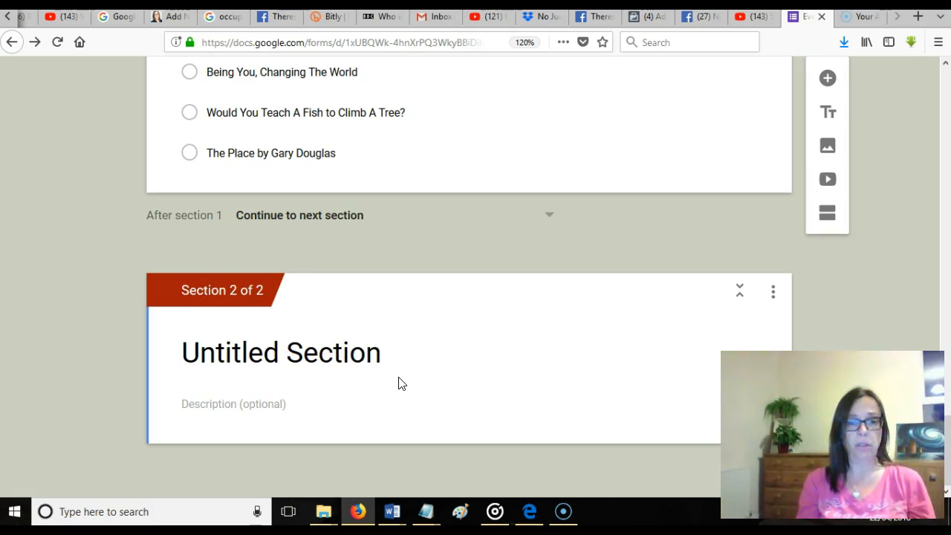
# - Delete the untitled second section from the form
pyautogui.click(540, 350)
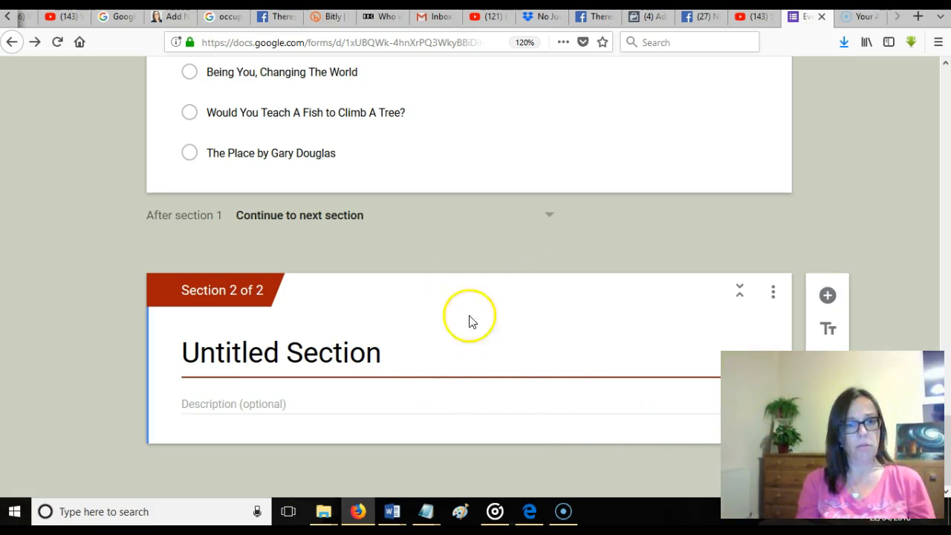
pyautogui.click(773, 293)
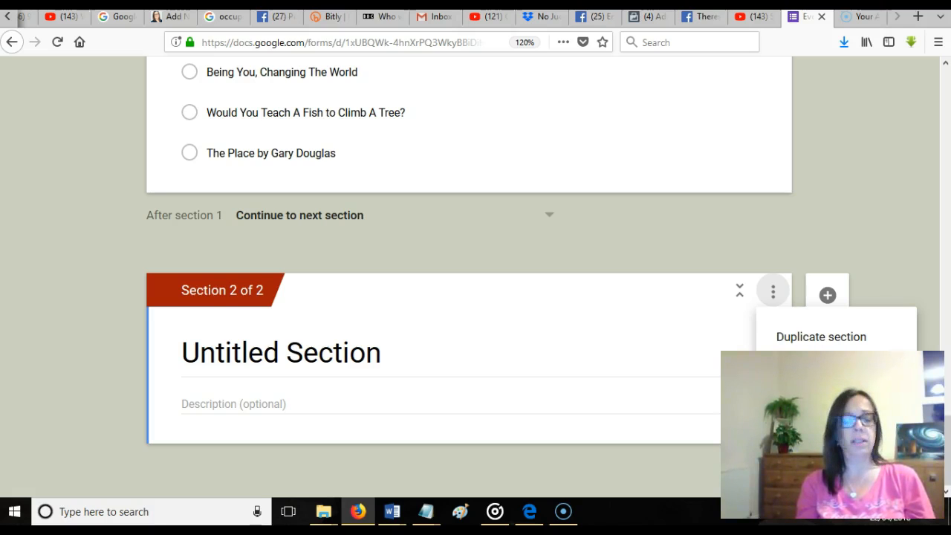
pyautogui.click(817, 396)
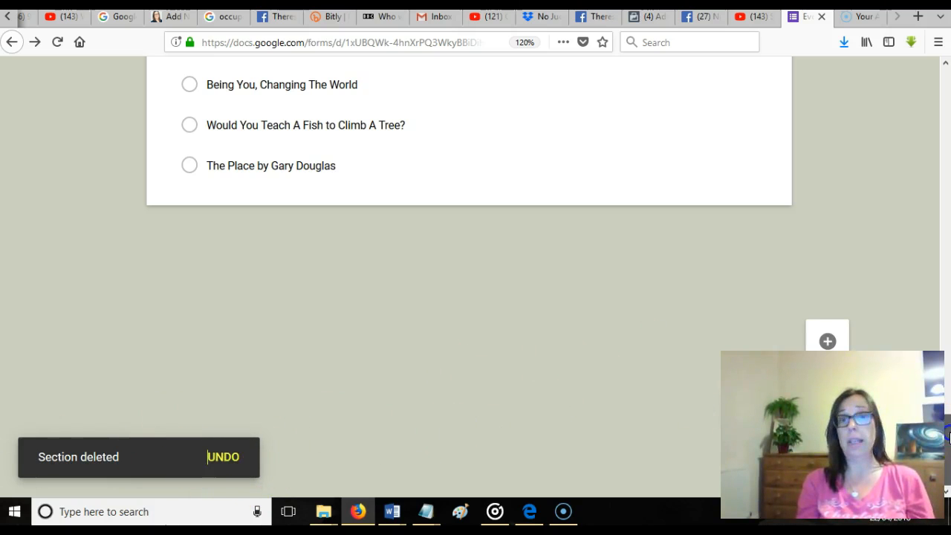
# - Show the form's responses and switch accepting responses off and back on
pyautogui.scroll(15, 948, 436)
pyautogui.moveTo(948, 300); pyautogui.dragTo(946, 392)
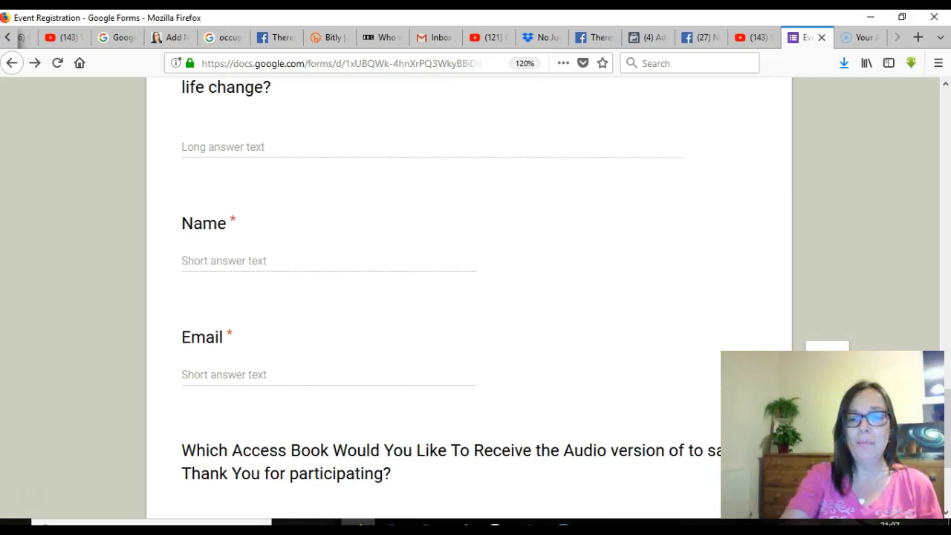
pyautogui.press('Home')
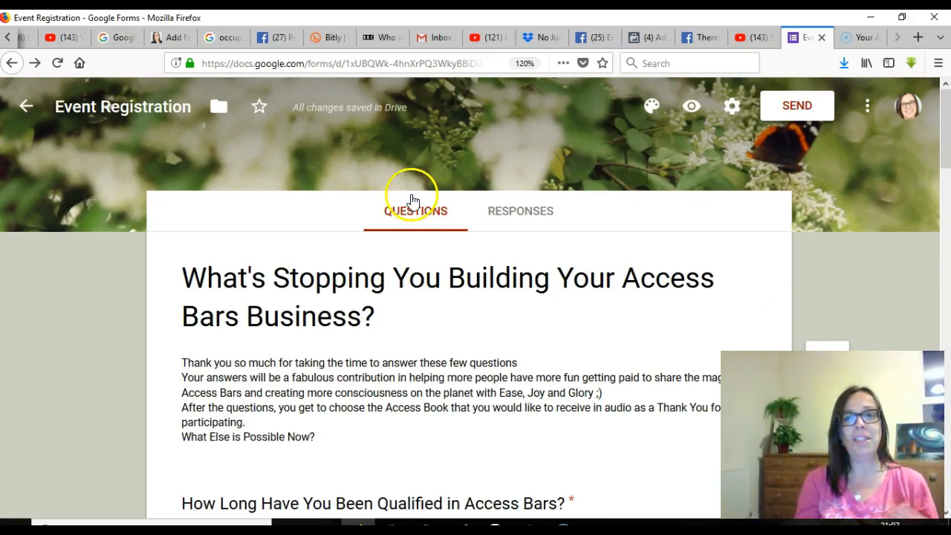
pyautogui.click(524, 212)
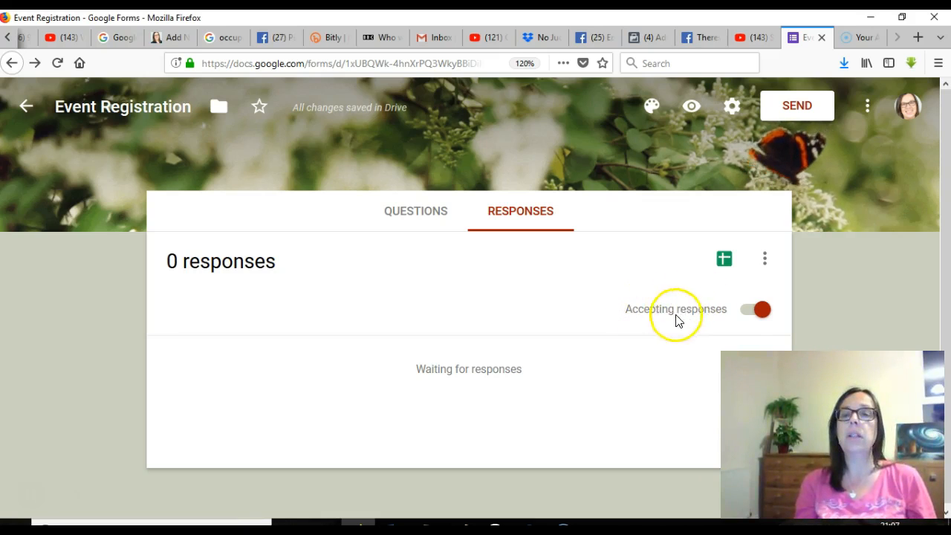
pyautogui.click(759, 311)
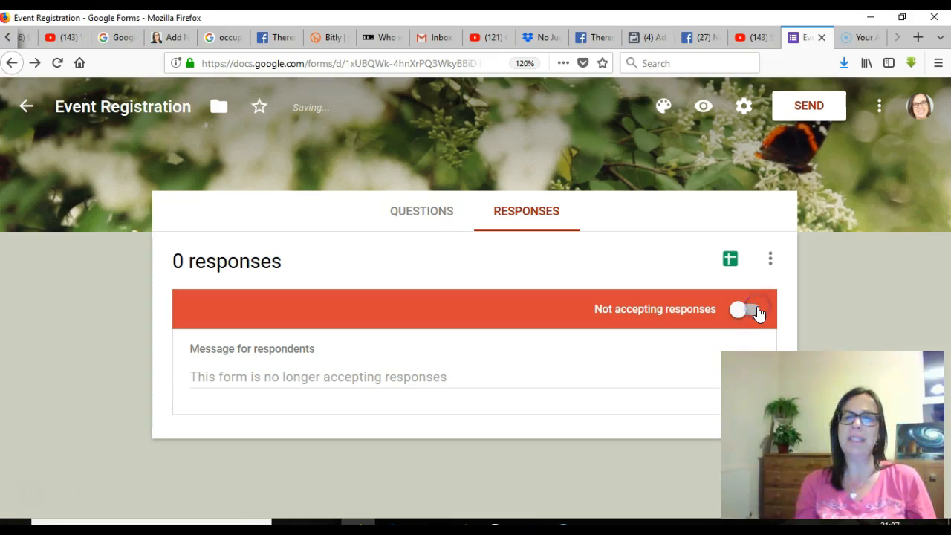
pyautogui.click(757, 312)
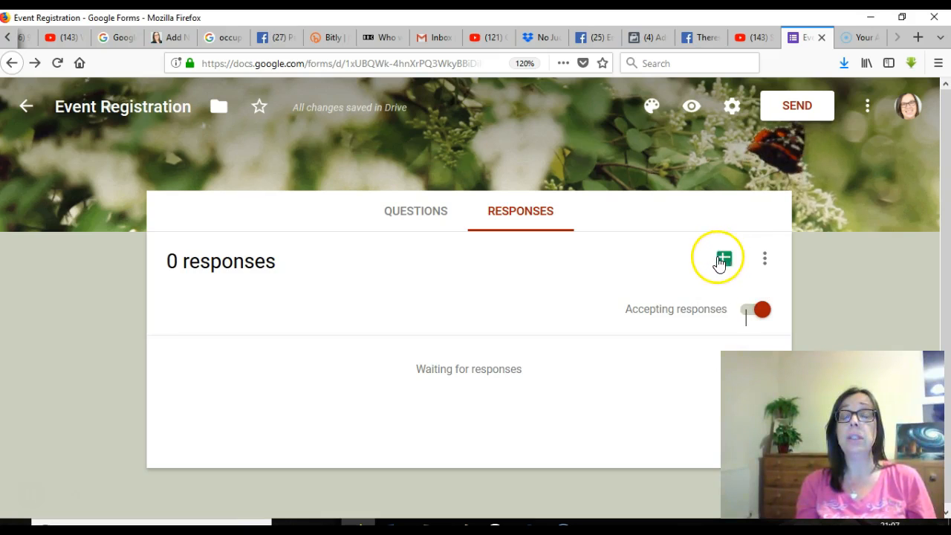
# - View the spreadsheet destination choices for the responses and return without creating a spreadsheet
pyautogui.click(724, 261)
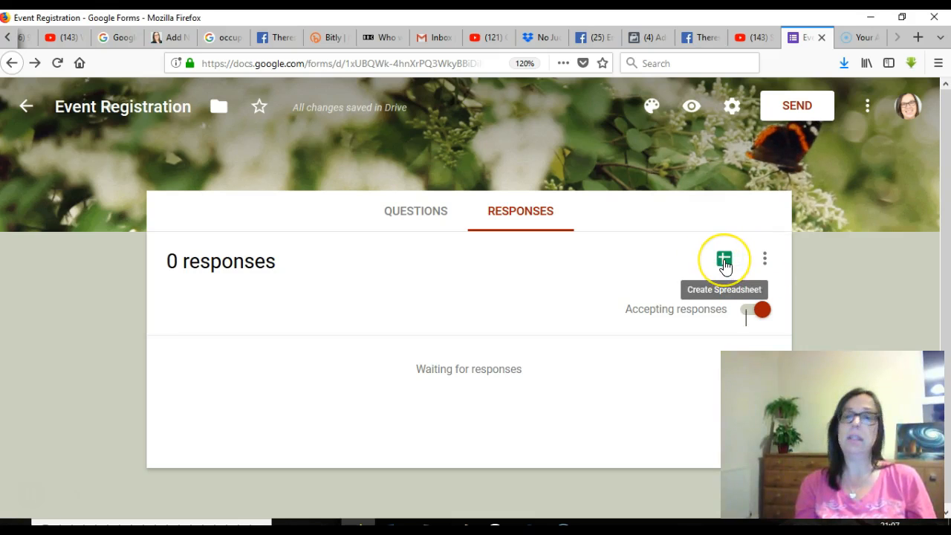
pyautogui.click(724, 262)
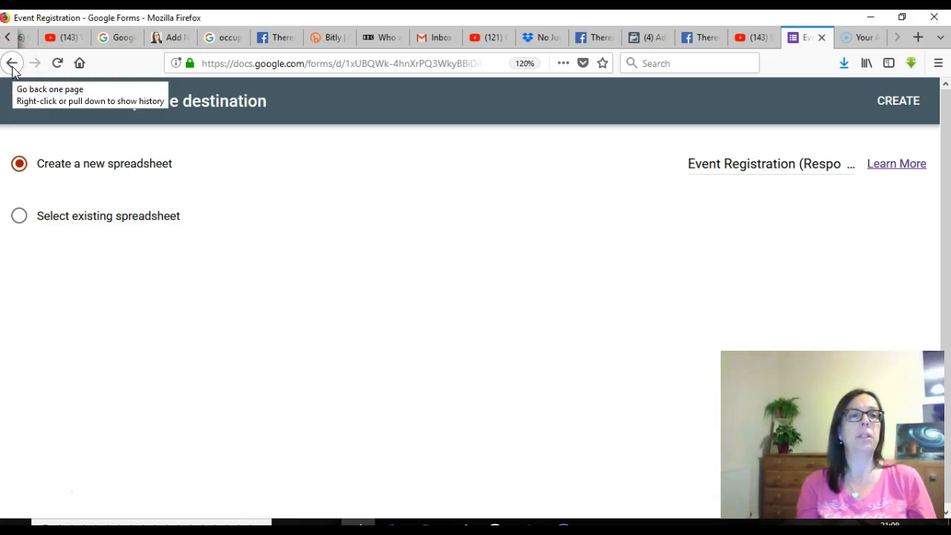
pyautogui.click(13, 66)
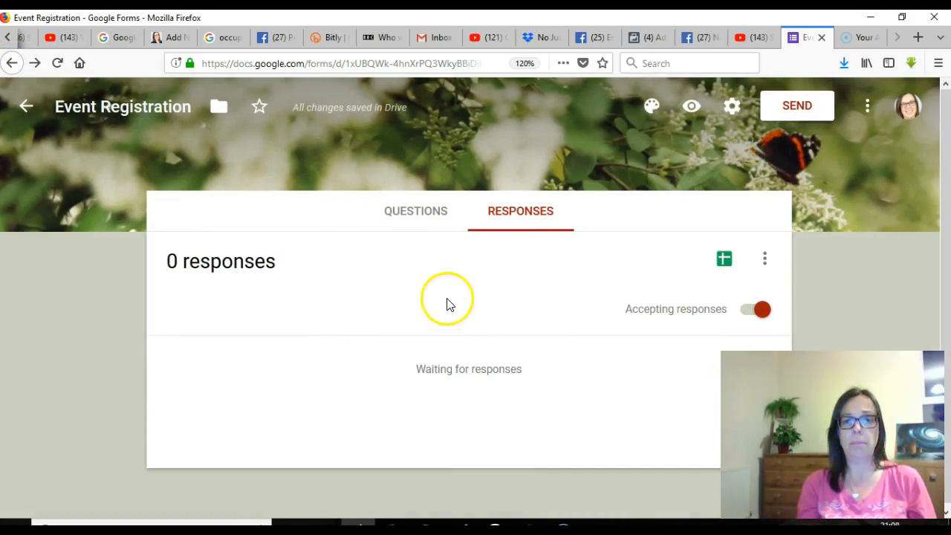
# - Turn on email notifications for new responses, and view the response destination options without creating a spreadsheet
pyautogui.click(765, 260)
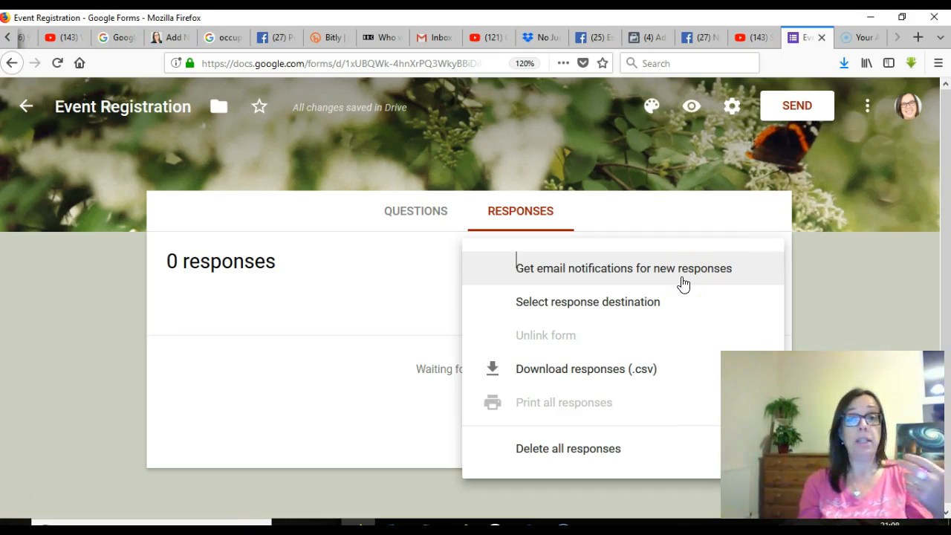
pyautogui.click(612, 271)
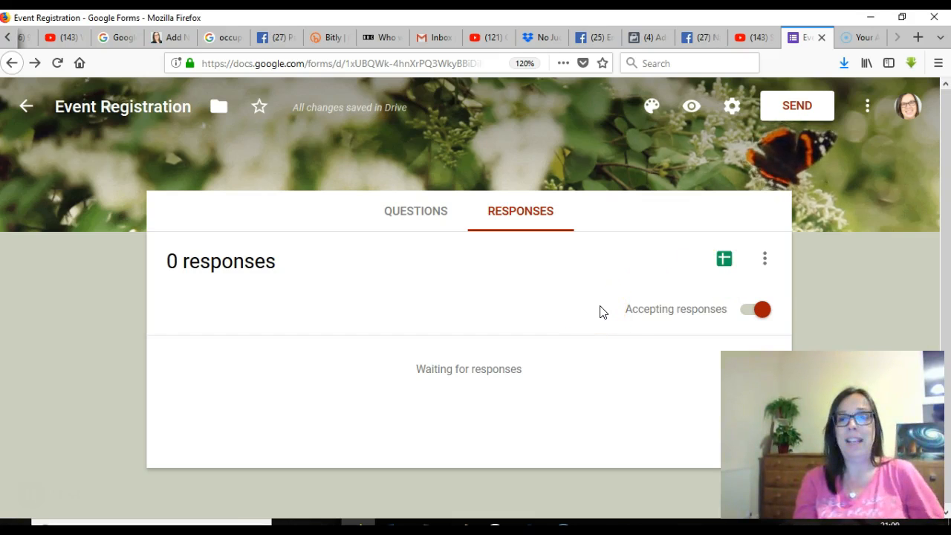
pyautogui.click(765, 261)
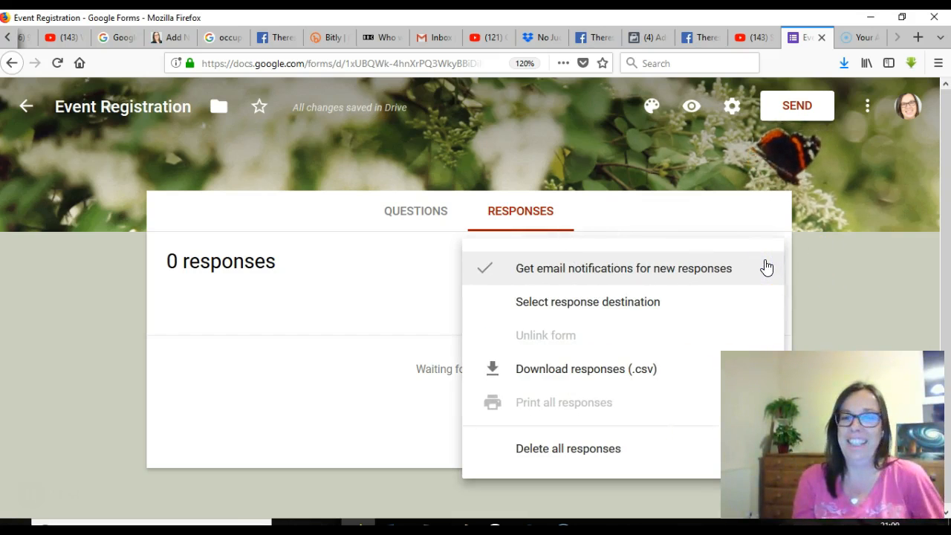
pyautogui.click(641, 309)
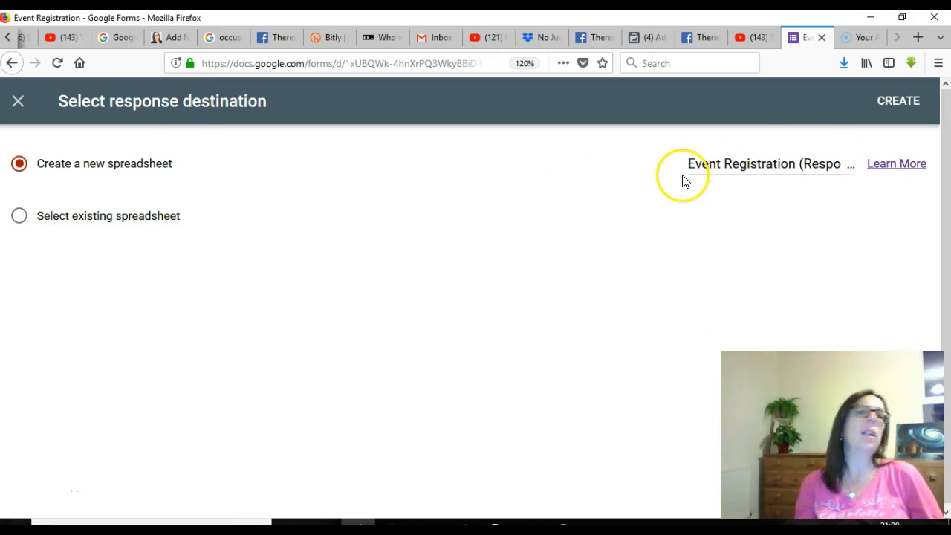
pyautogui.click(13, 66)
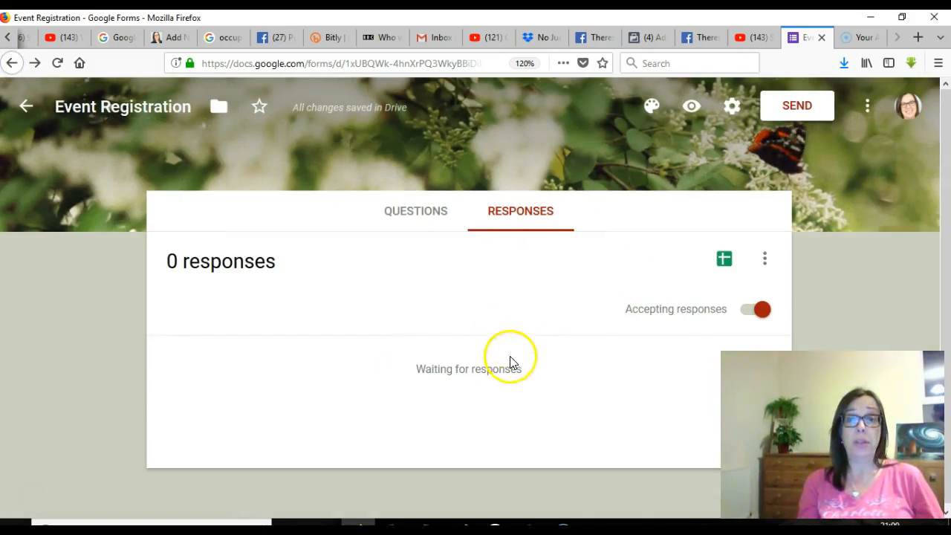
# - Preview the form and look through it from the introduction down to the audiobook question
pyautogui.click(414, 215)
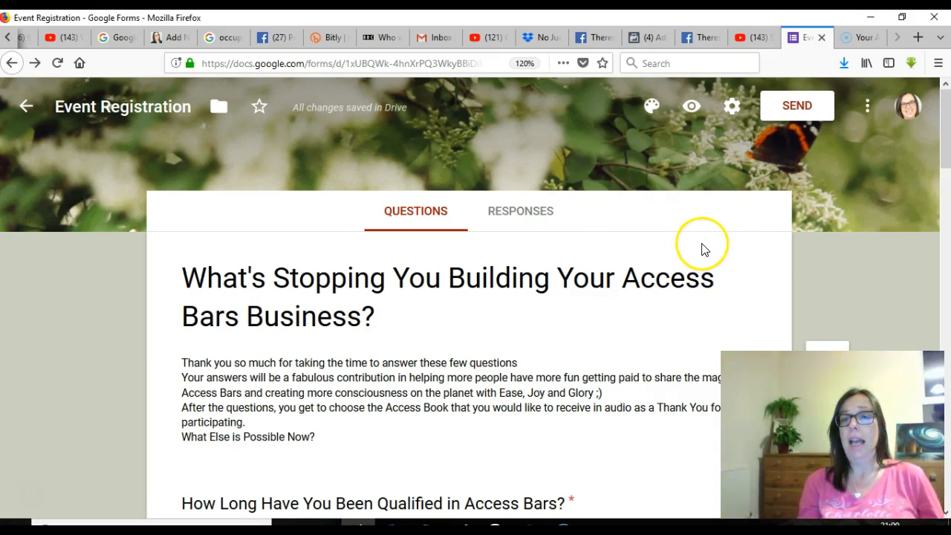
pyautogui.click(691, 108)
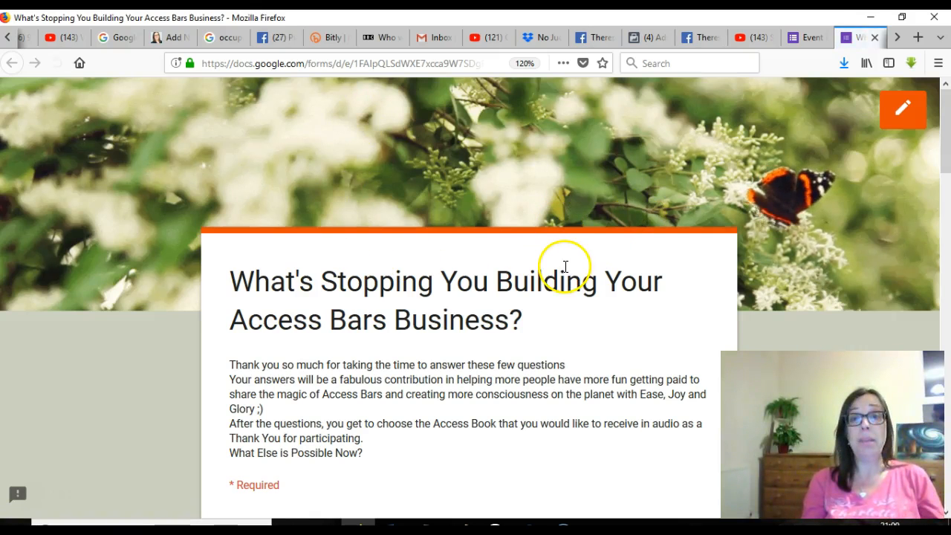
pyautogui.click(947, 155)
pyautogui.moveTo(945, 172); pyautogui.dragTo(942, 195)
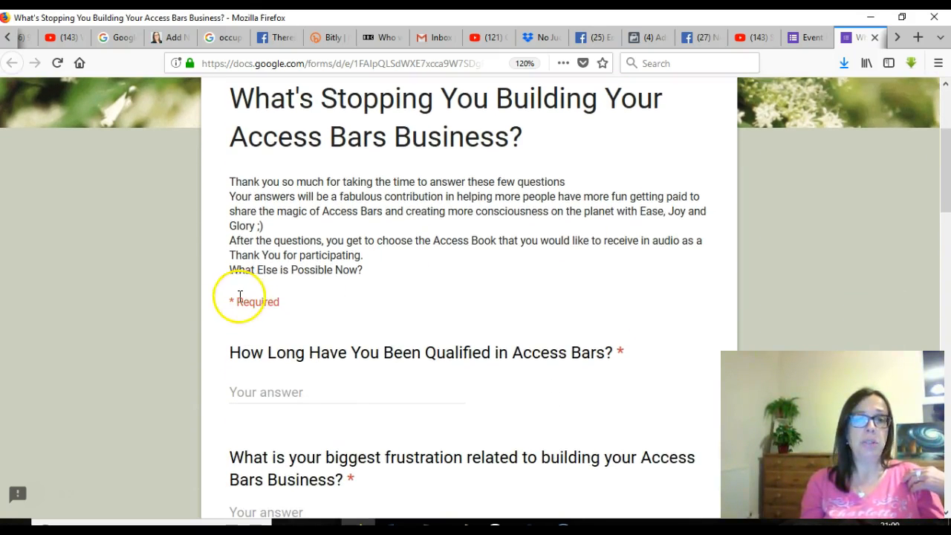
pyautogui.moveTo(948, 179); pyautogui.dragTo(950, 129)
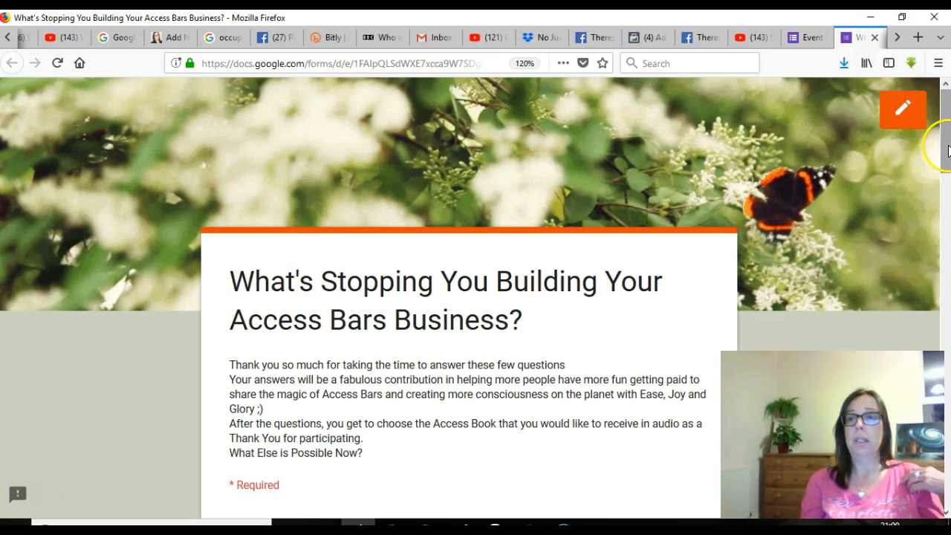
pyautogui.moveTo(947, 149); pyautogui.dragTo(940, 486)
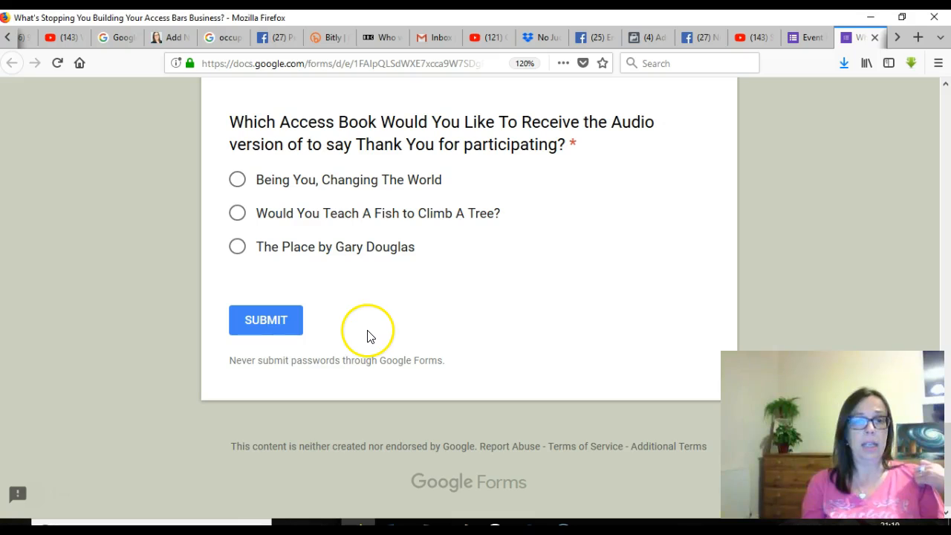
# - Try to submit the previewed form without any answers, and return to the form editor
pyautogui.click(268, 324)
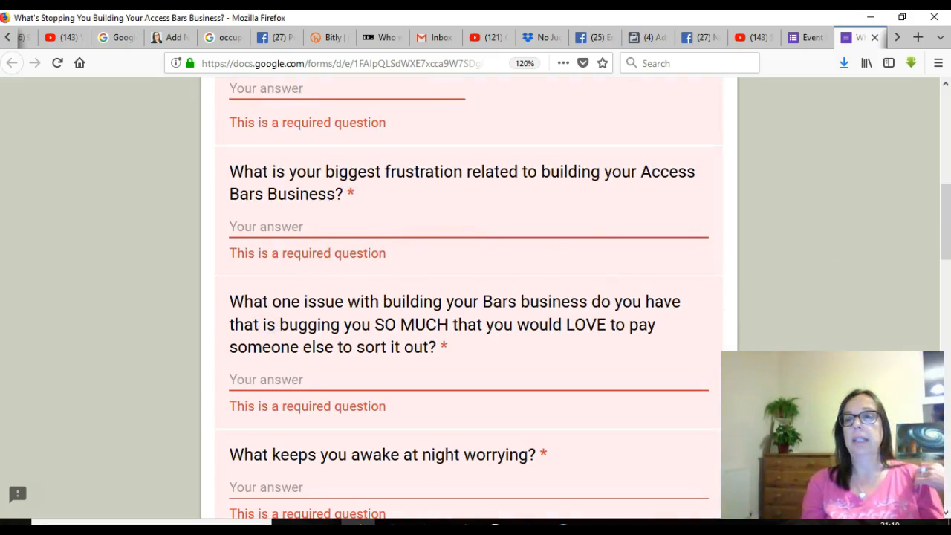
pyautogui.moveTo(944, 231); pyautogui.dragTo(859, 196)
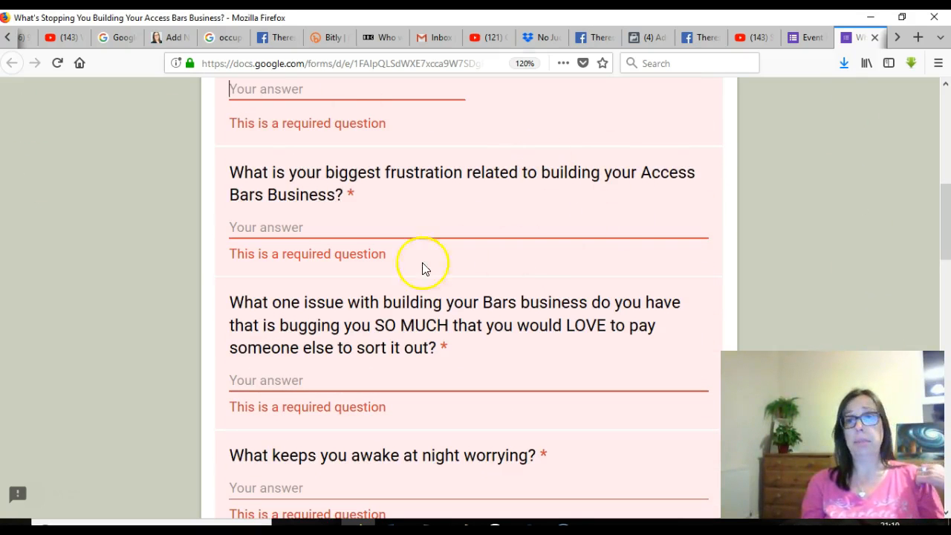
pyautogui.click(802, 39)
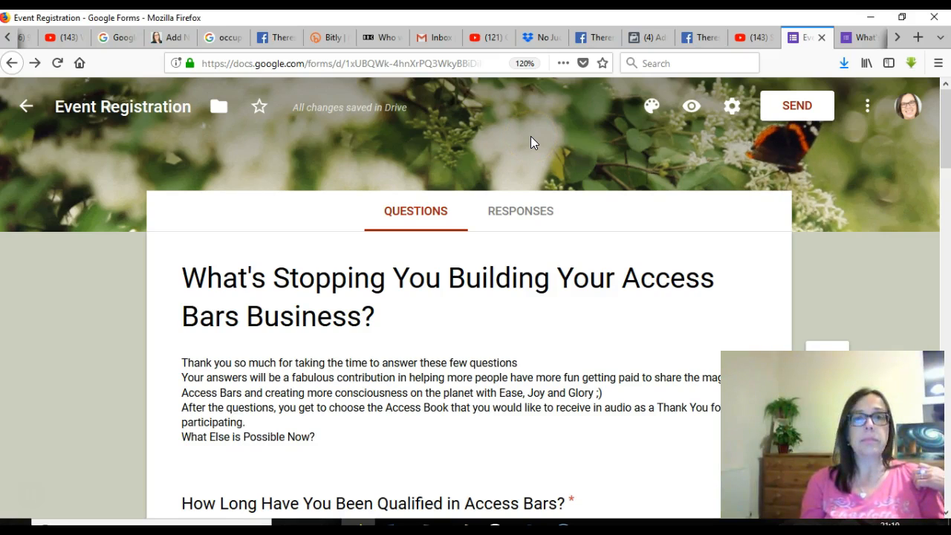
# - Try out collecting email addresses and response receipts in the form's general settings, and leave without saving
pyautogui.click(731, 110)
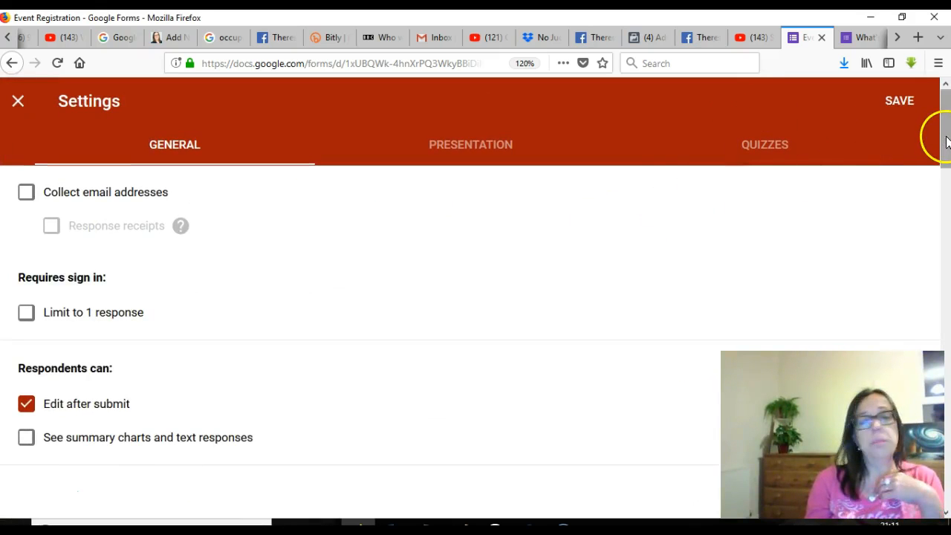
pyautogui.moveTo(945, 140); pyautogui.dragTo(945, 184)
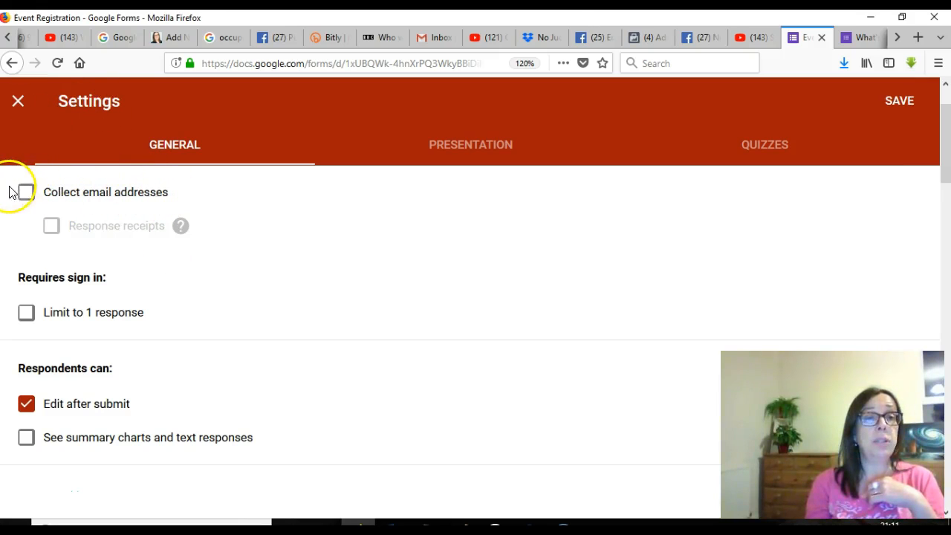
pyautogui.click(26, 194)
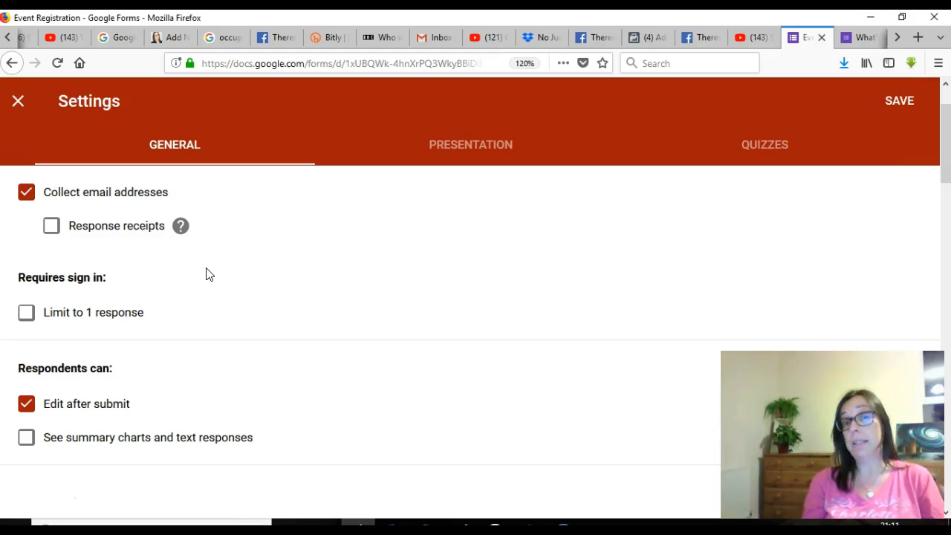
pyautogui.click(53, 228)
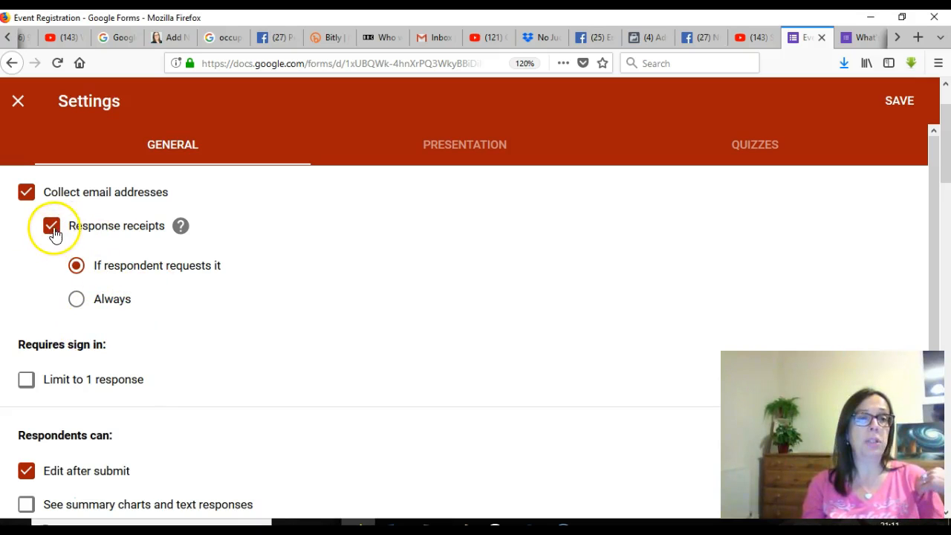
pyautogui.click(52, 227)
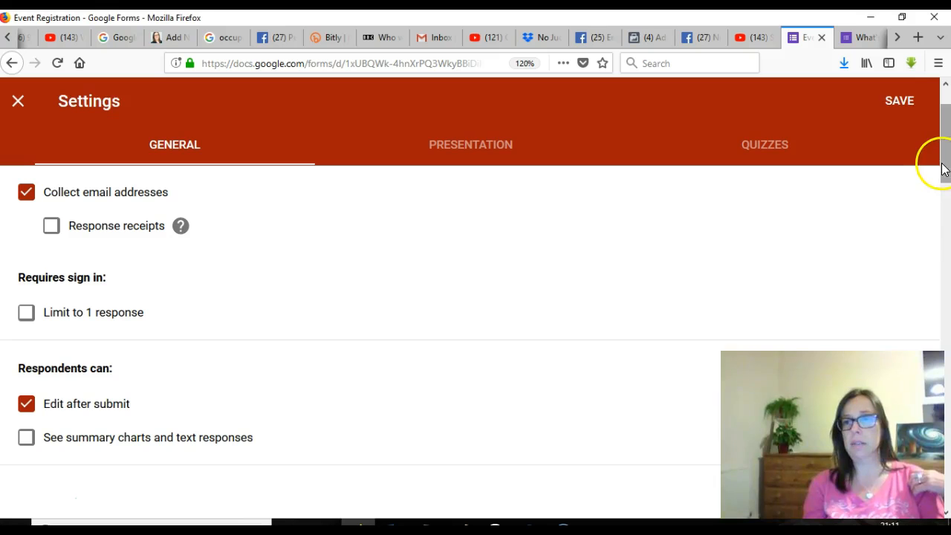
pyautogui.moveTo(947, 171); pyautogui.dragTo(927, 248)
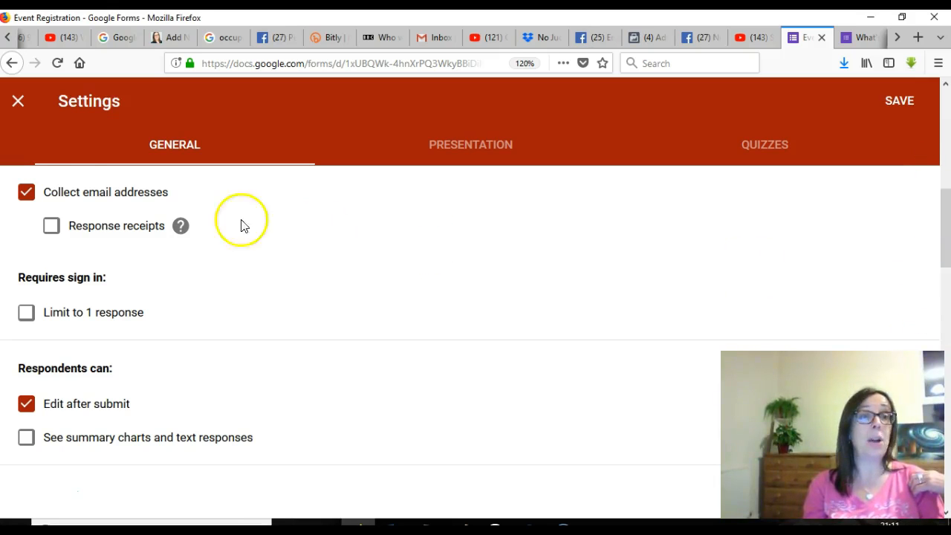
pyautogui.click(9, 64)
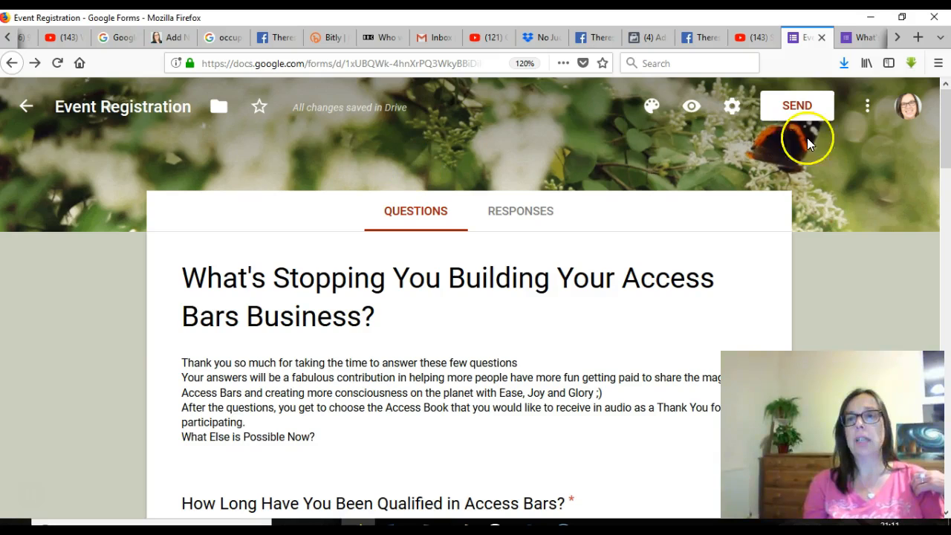
# - Prepare to send the form by email, adding a suggested contact as the recipient and reviewing the subject and message
pyautogui.click(796, 108)
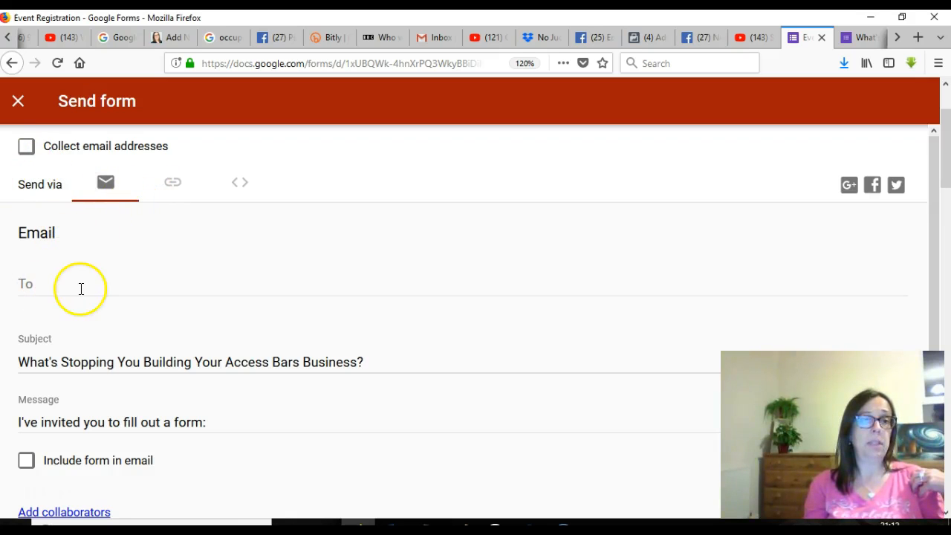
pyautogui.click(78, 286)
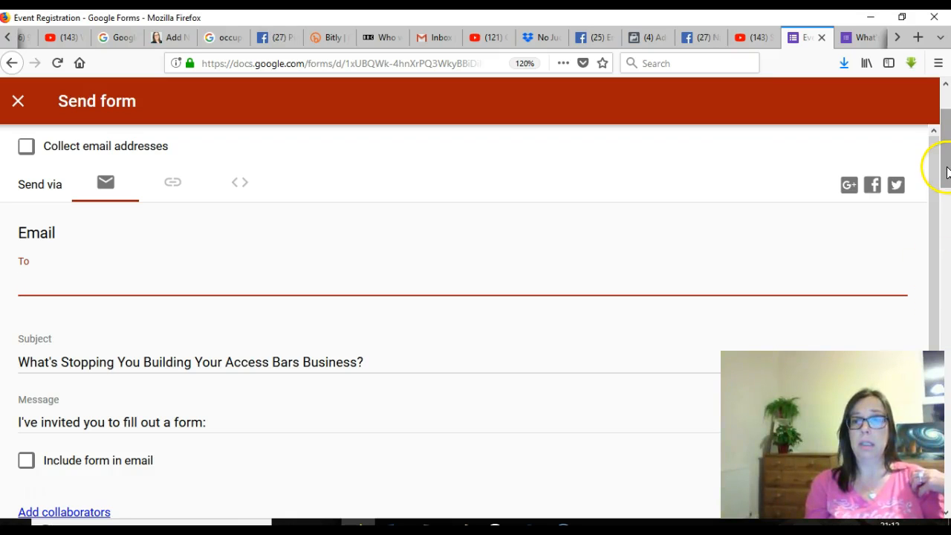
pyautogui.moveTo(943, 171); pyautogui.dragTo(944, 235)
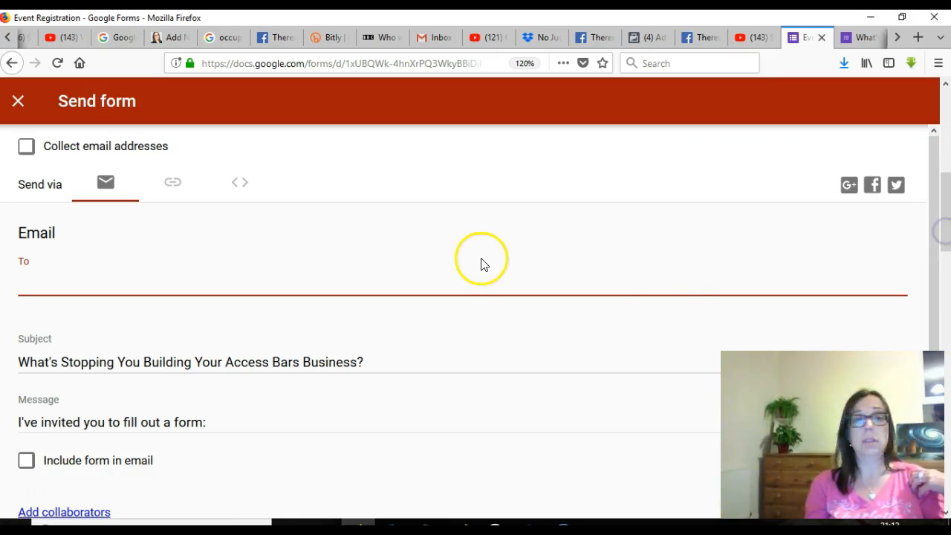
pyautogui.write('c')
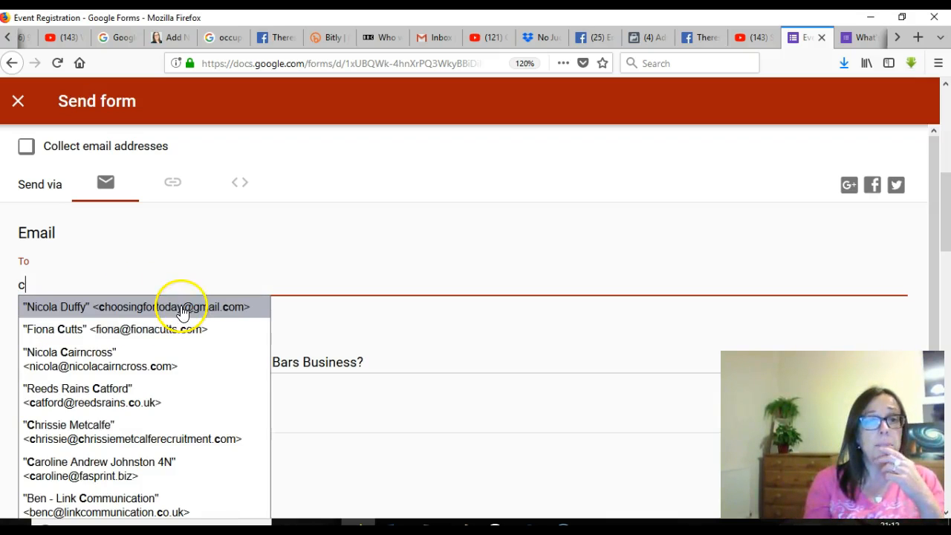
pyautogui.click(180, 307)
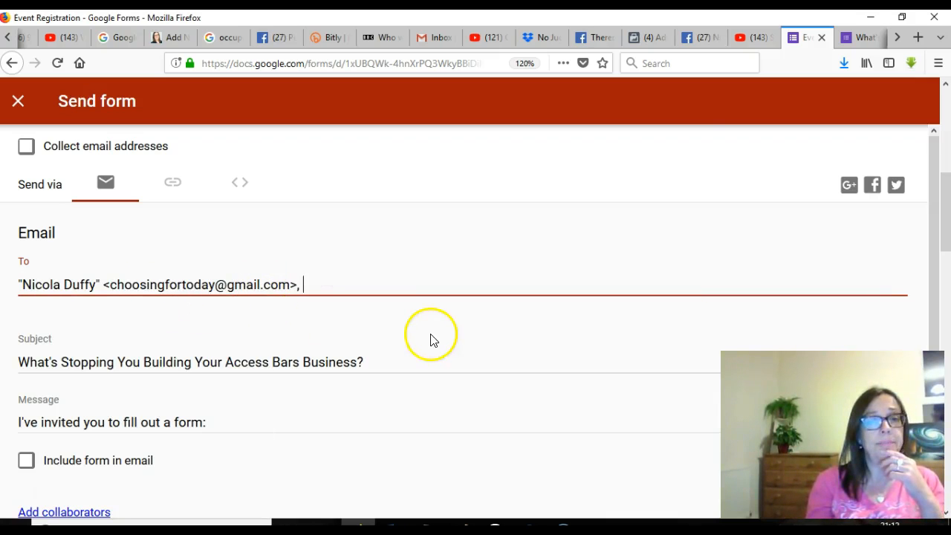
pyautogui.click(115, 286)
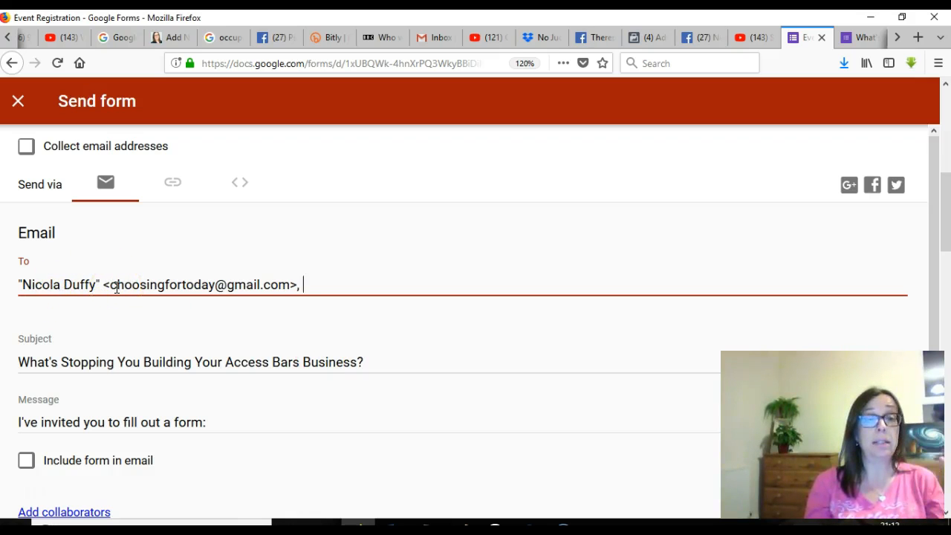
pyautogui.click(850, 276)
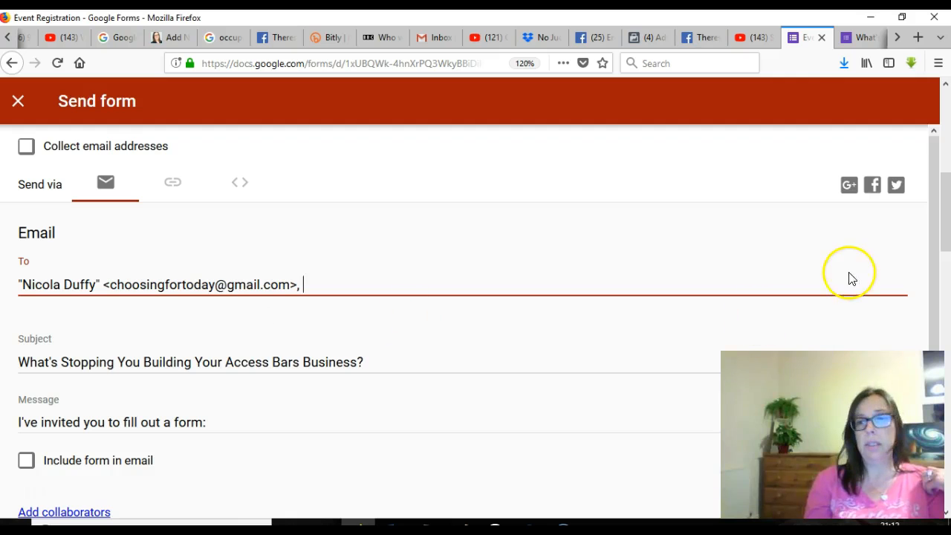
pyautogui.click(947, 235)
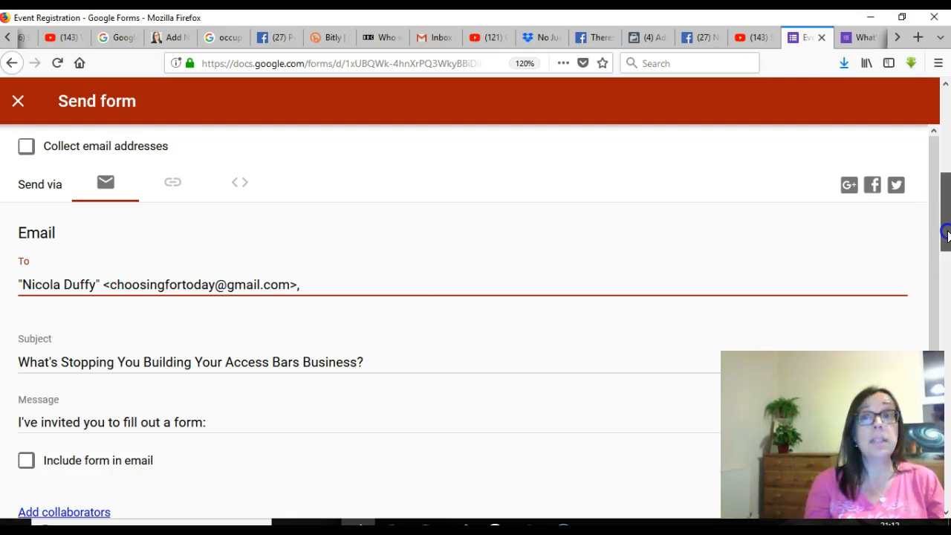
pyautogui.moveTo(945, 263); pyautogui.dragTo(925, 314)
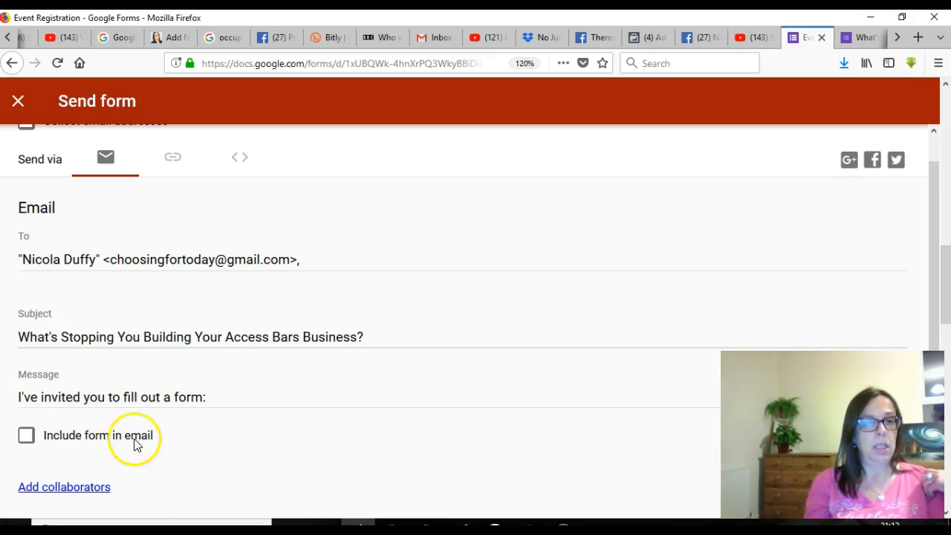
pyautogui.click(268, 398)
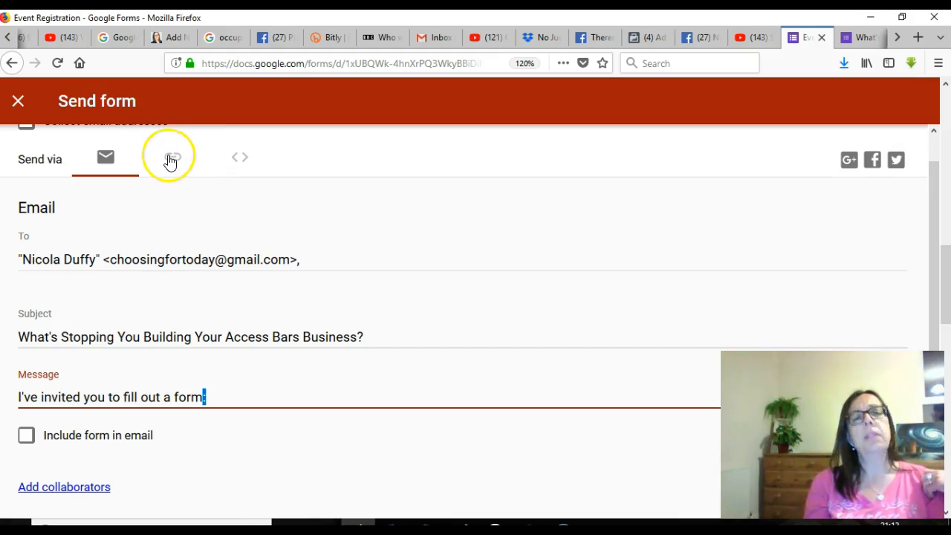
# - Switch the sending method to a link and shorten the form's URL
pyautogui.click(182, 167)
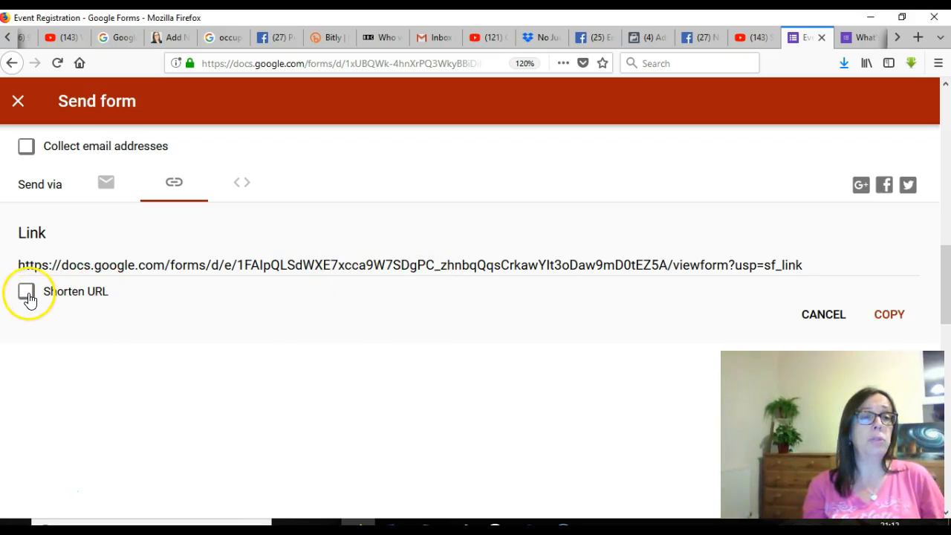
pyautogui.click(26, 293)
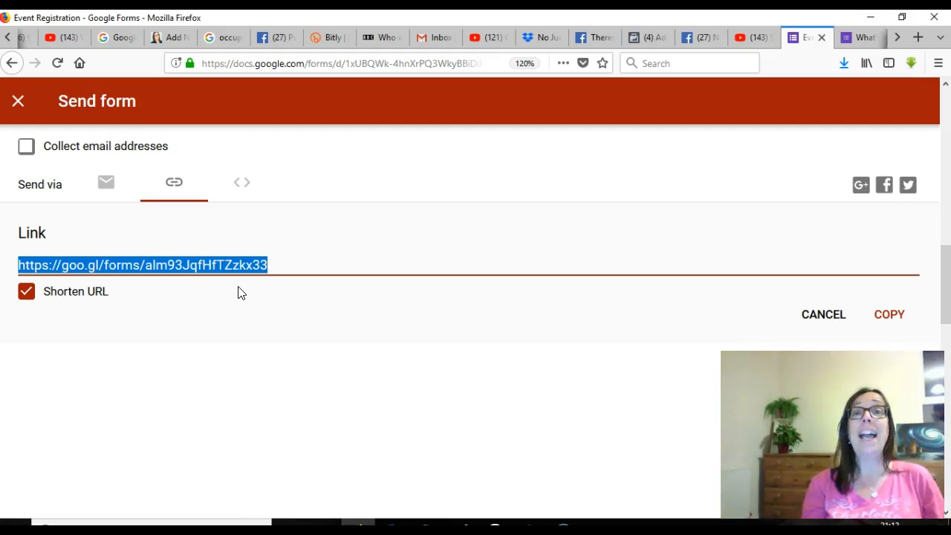
pyautogui.click(441, 340)
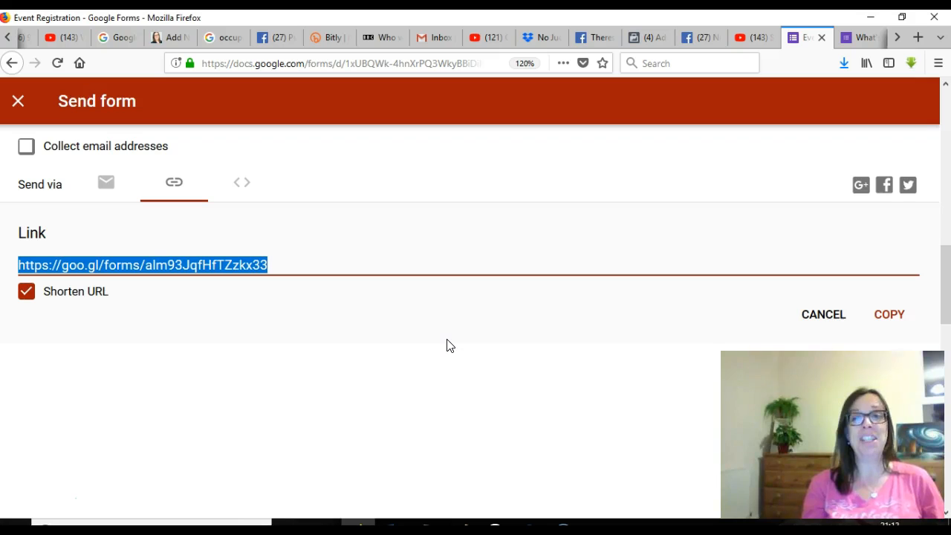